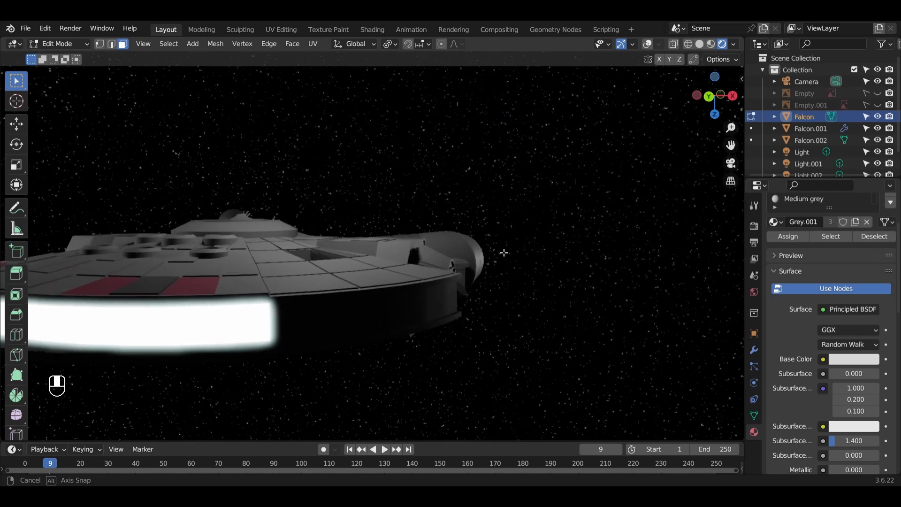
pyautogui.scroll(-3, 484, 260)
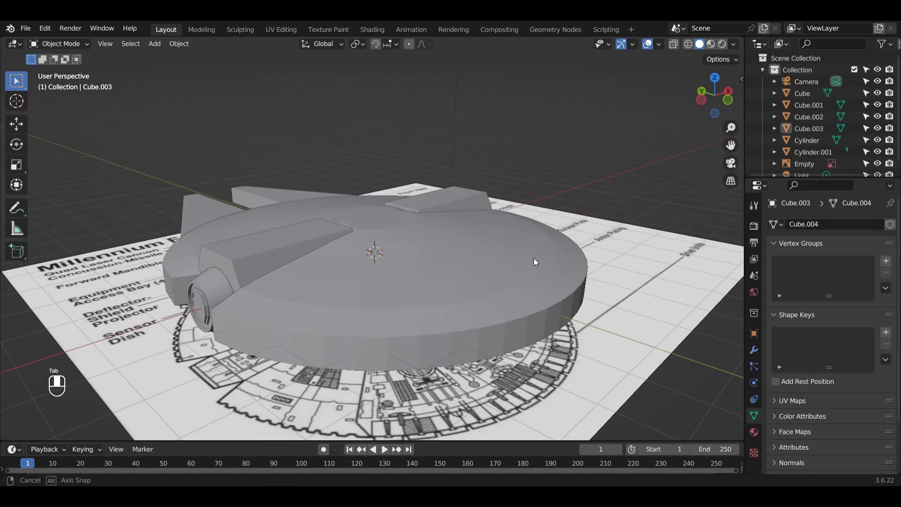
# Add a 48-vertex mesh cylinder at the world origin in top view, with a 1.3 m radius and 1.8 m depth.
pyautogui.moveTo(534, 258); pyautogui.dragTo(473, 291, button='middle')
pyautogui.press('KP_7')
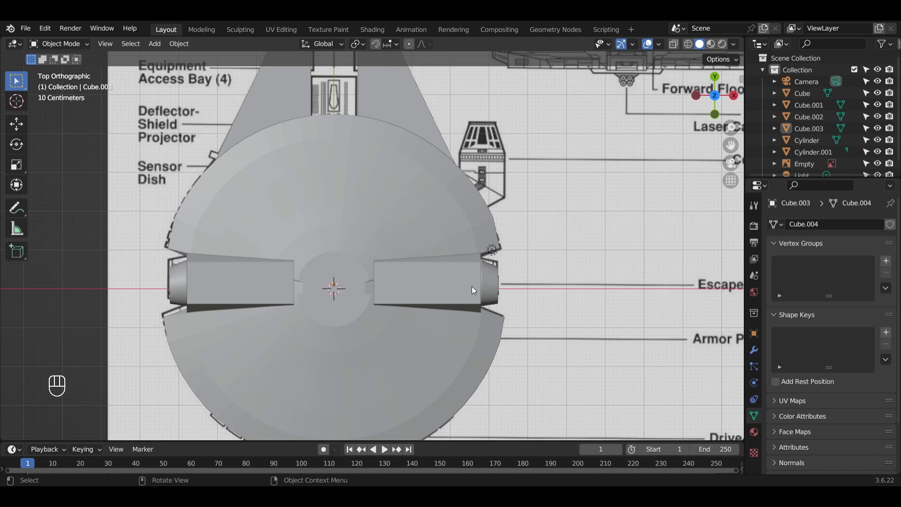
pyautogui.hotkey('shift', 'a')
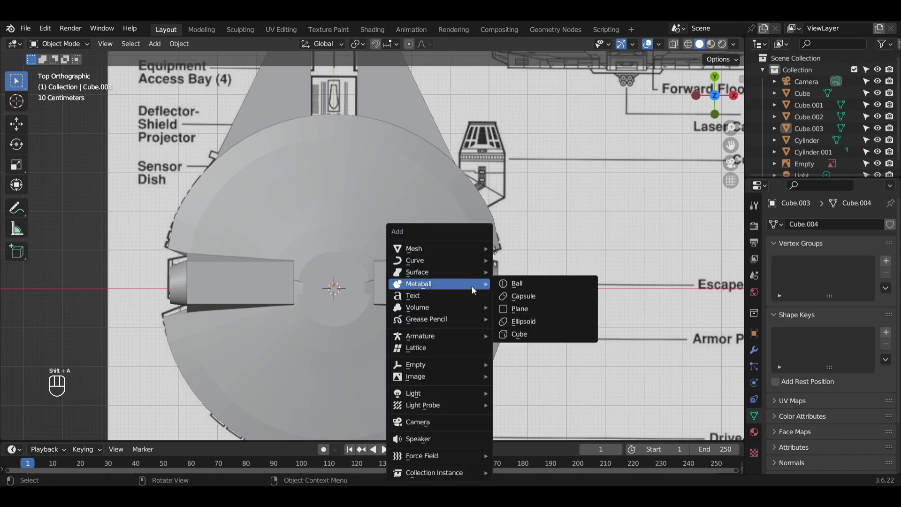
pyautogui.moveTo(444, 248)
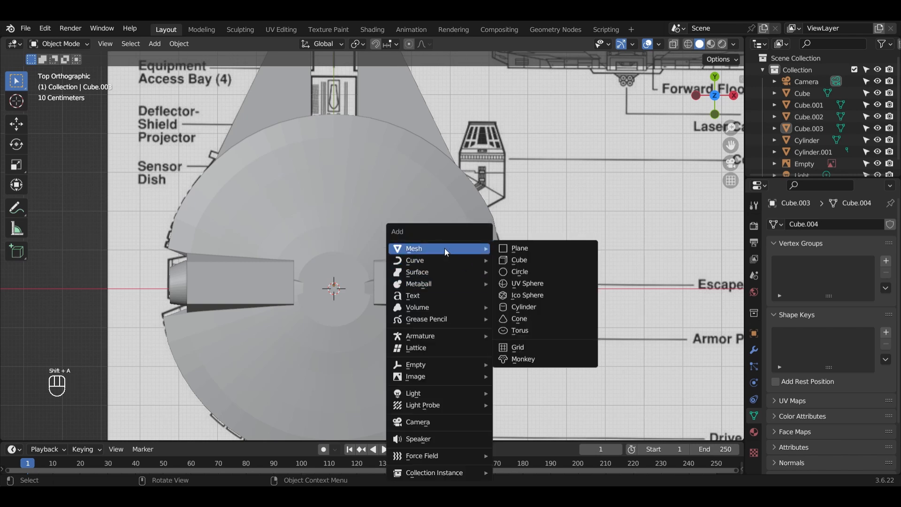
pyautogui.click(534, 306)
pyautogui.moveTo(141, 304); pyautogui.dragTo(156, 310)
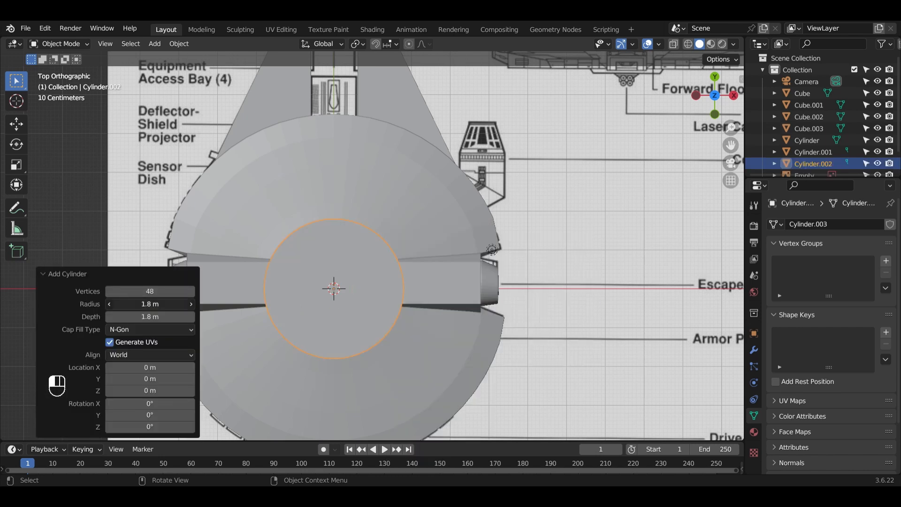
pyautogui.click(155, 309)
pyautogui.write('1.5')
pyautogui.press('Return')
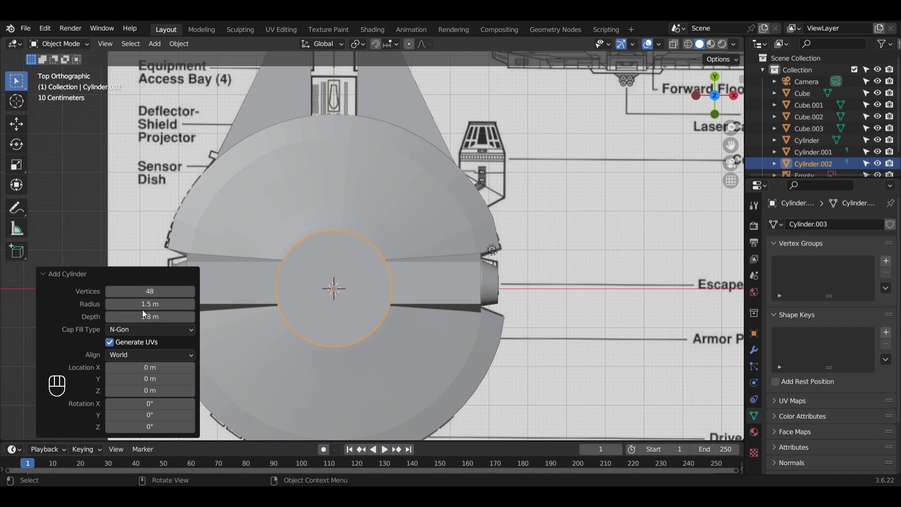
pyautogui.click(154, 308)
pyautogui.write('1.3')
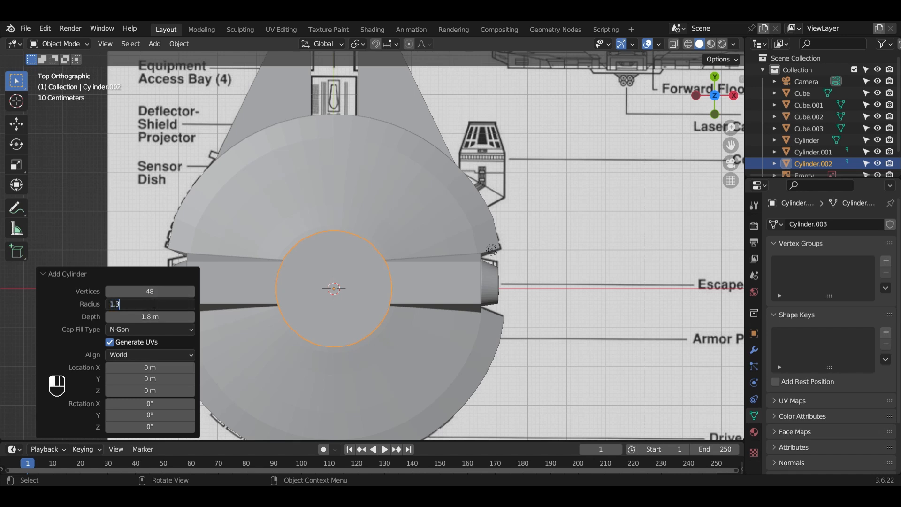
pyautogui.press('Return')
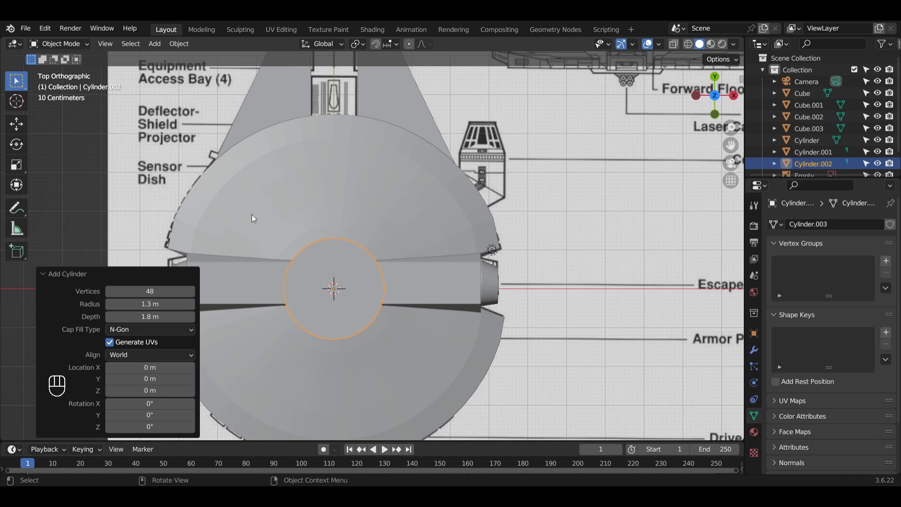
# Turn on X-ray to reveal the blueprint, then open the new cylinder for mesh editing in top view.
pyautogui.click(674, 44)
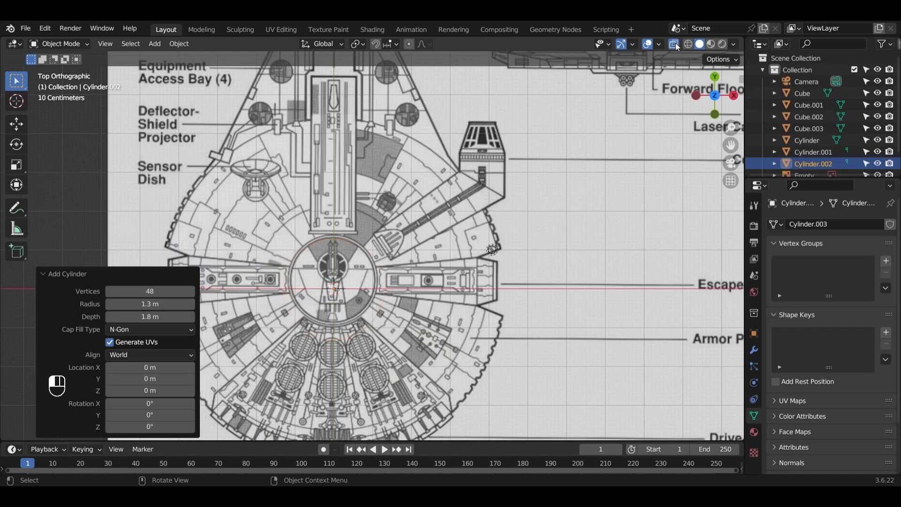
pyautogui.scroll(4, 429, 313)
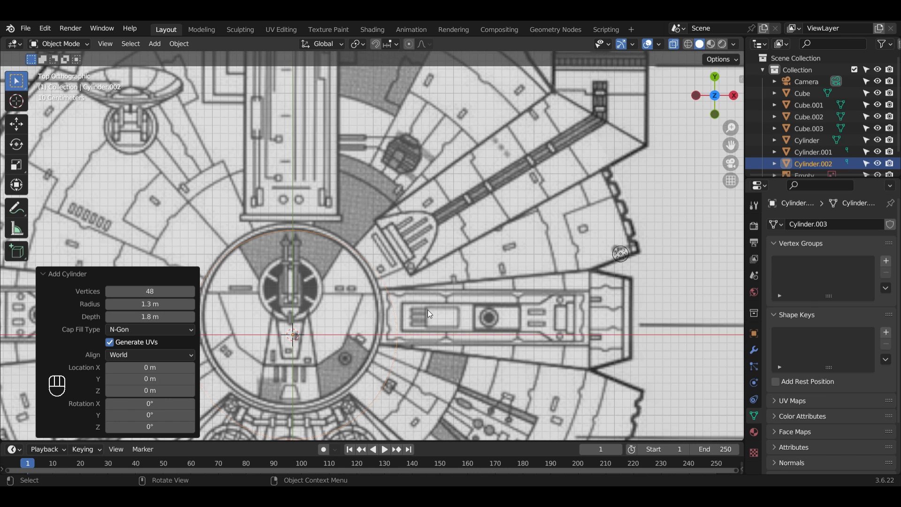
pyautogui.click(662, 244)
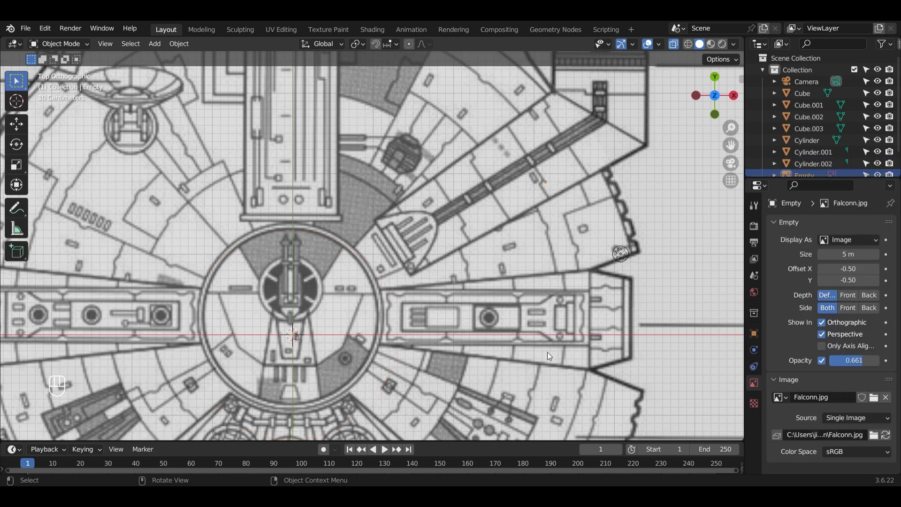
pyautogui.moveTo(547, 352); pyautogui.dragTo(181, 165, button='middle')
pyautogui.click(216, 154)
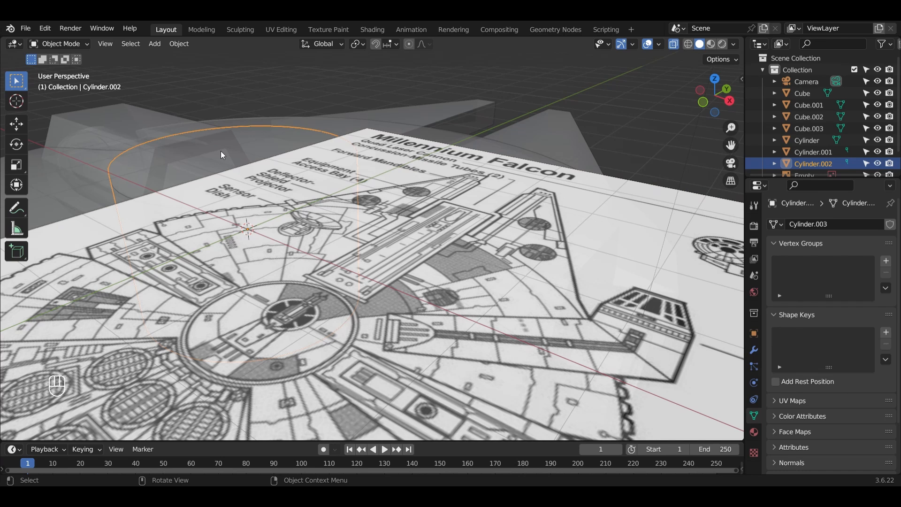
pyautogui.press('Tab')
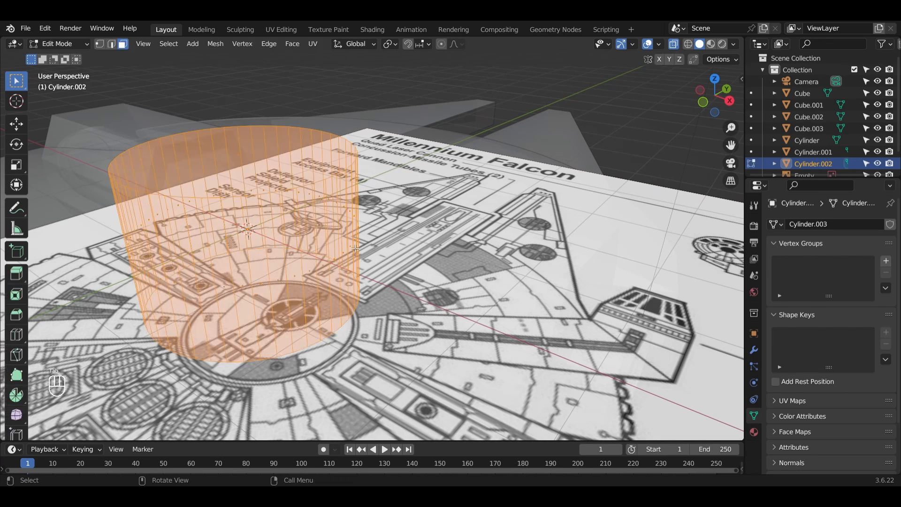
pyautogui.press('KP_7')
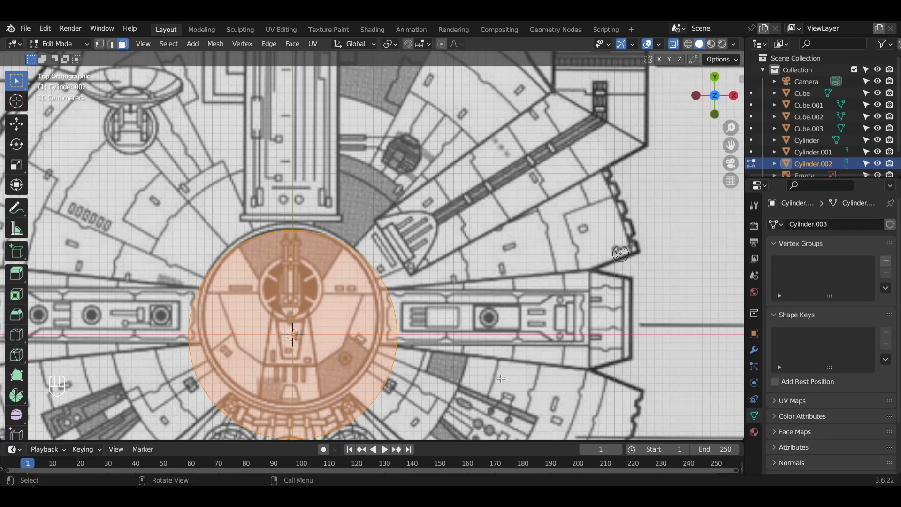
# Fit the cylinder to the blueprint's central circle: scale by about 0.833, move about 0.216 m along Y, and rescale by about 1.069.
pyautogui.press('s')
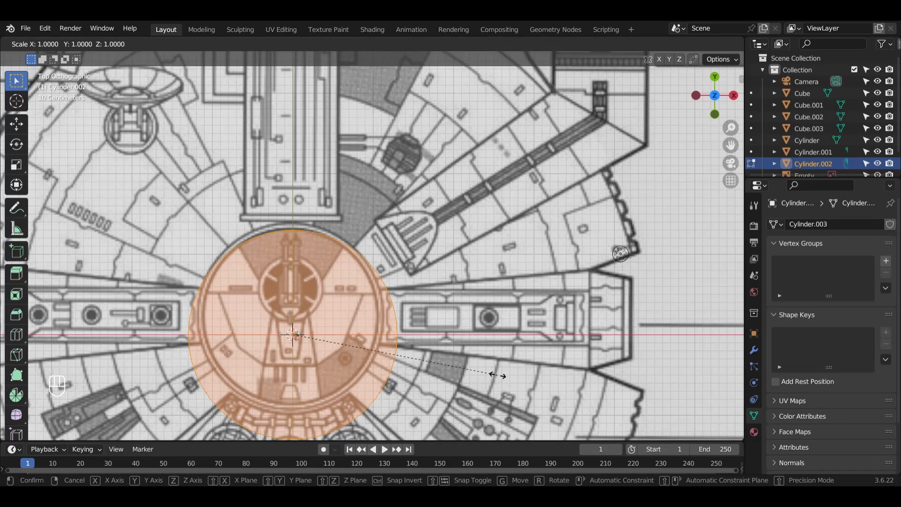
pyautogui.click(464, 367)
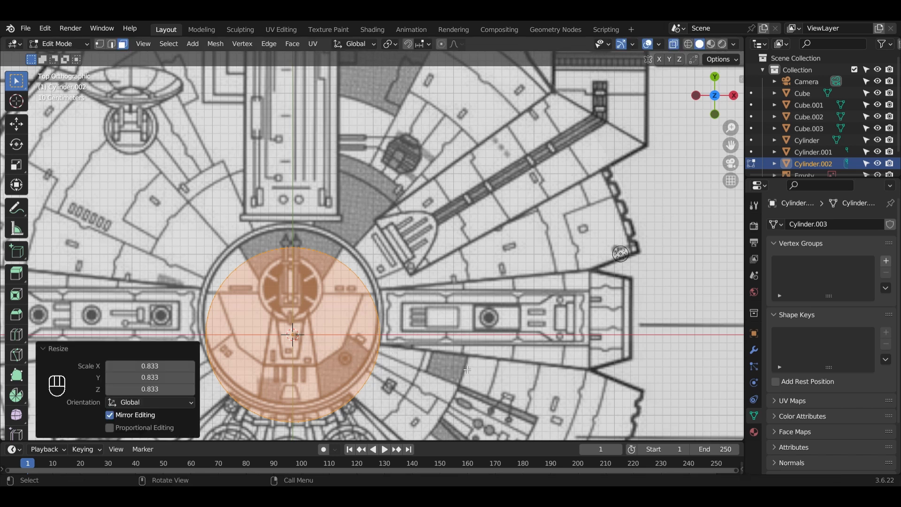
pyautogui.press('g')
pyautogui.press('y')
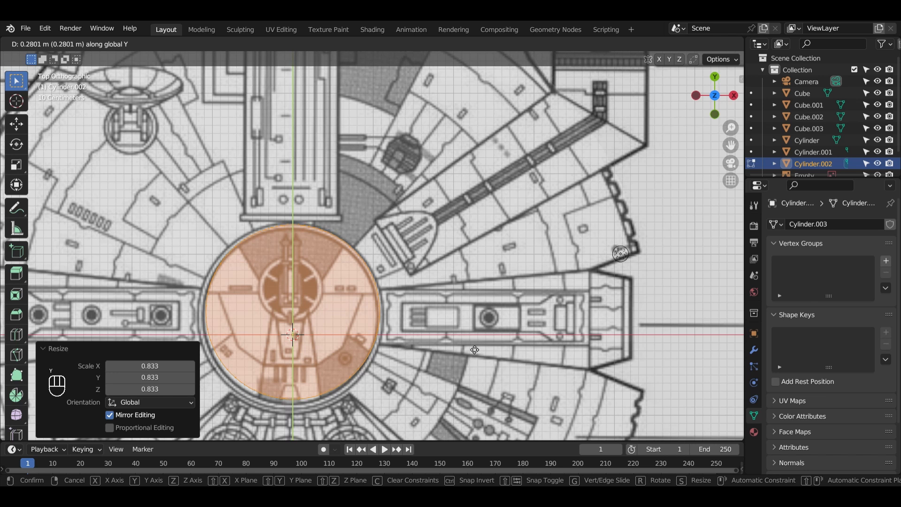
pyautogui.click(473, 353)
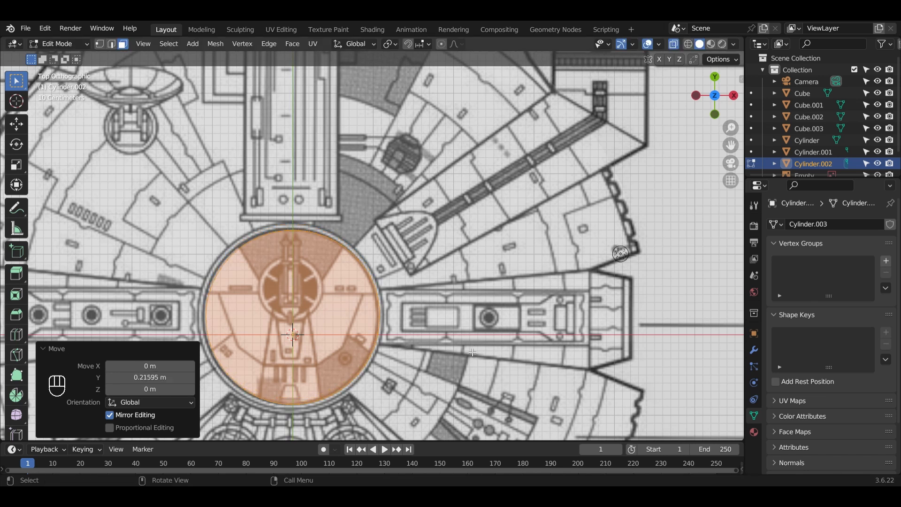
pyautogui.press('s')
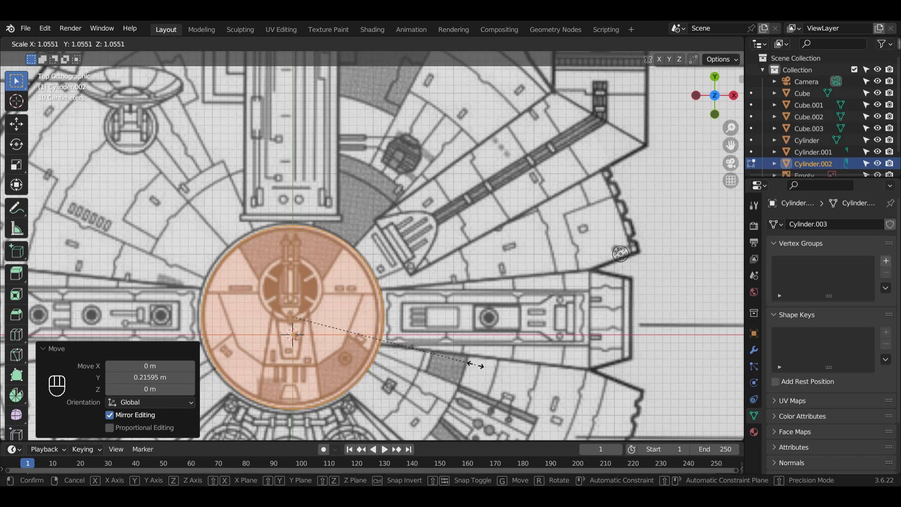
pyautogui.click(477, 368)
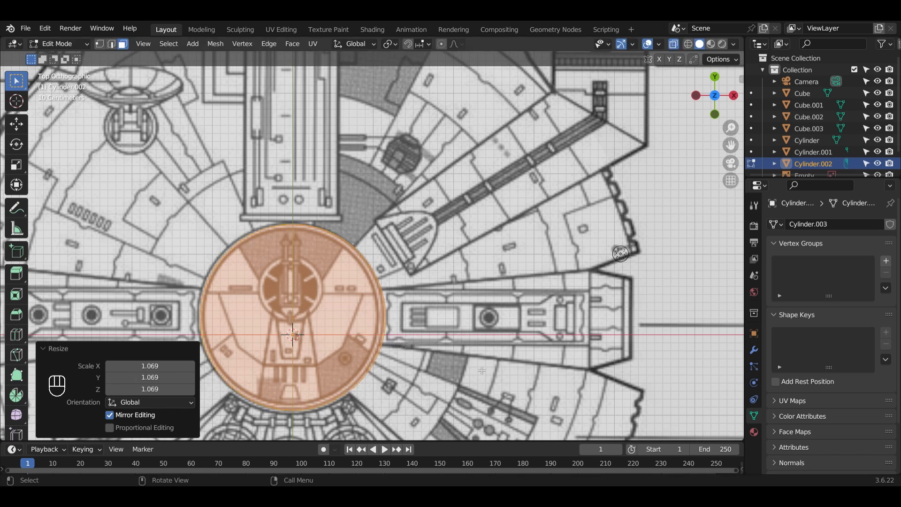
# Turn off X-ray and select only the cylinder's top cap face.
pyautogui.moveTo(576, 349); pyautogui.dragTo(526, 269, button='middle')
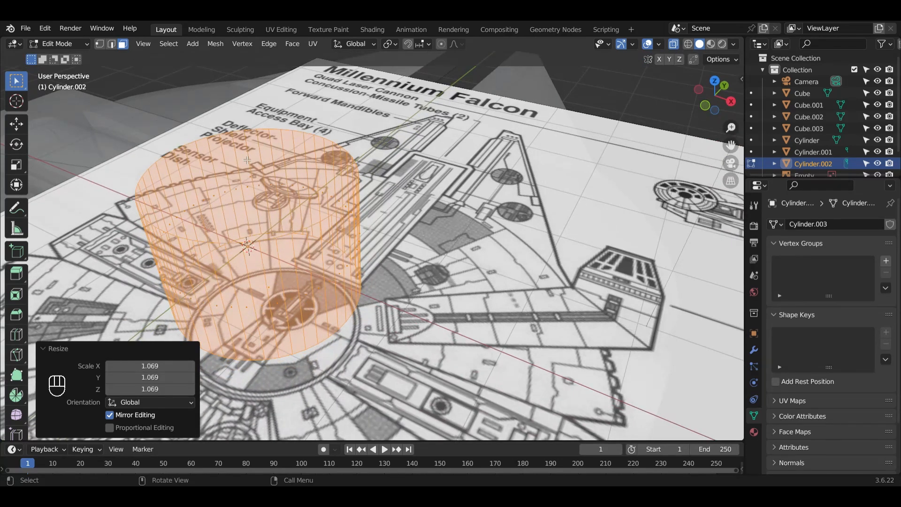
pyautogui.hotkey('alt', 'a')
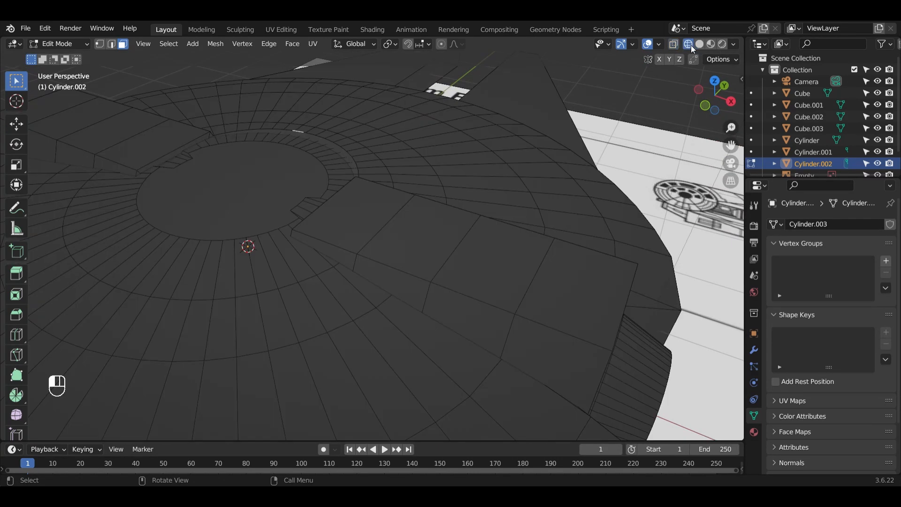
pyautogui.click(689, 44)
pyautogui.click(699, 44)
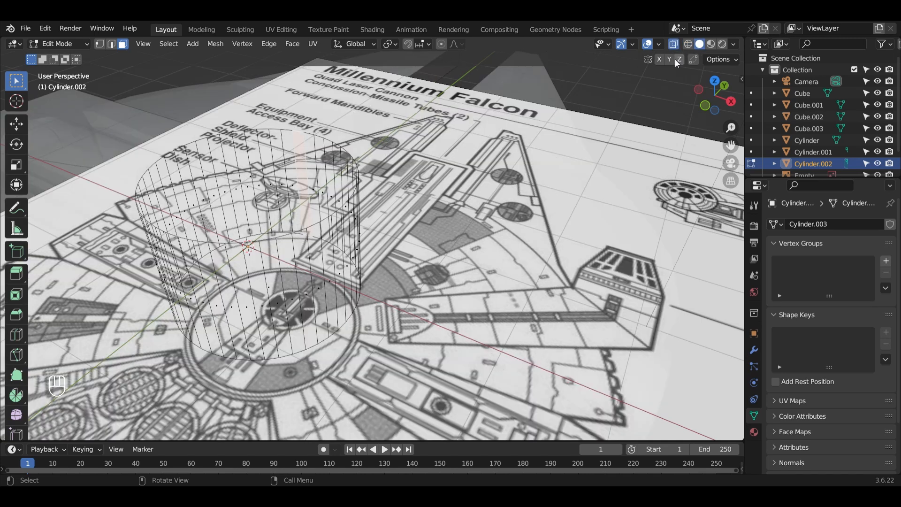
pyautogui.click(674, 45)
pyautogui.click(265, 160)
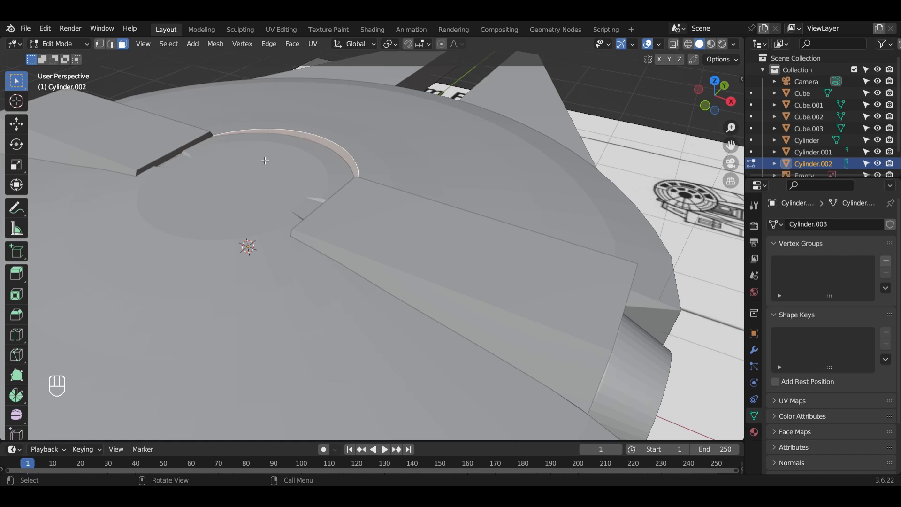
# Hide the blueprint reference image and add the cylinder's bottom cap face to the selection.
pyautogui.moveTo(266, 181); pyautogui.dragTo(350, 228, button='middle')
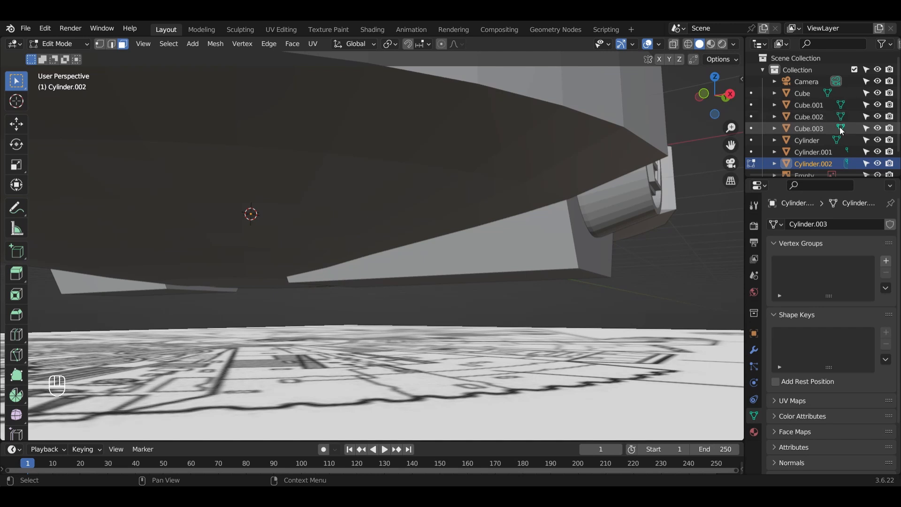
pyautogui.scroll(-2, 851, 154)
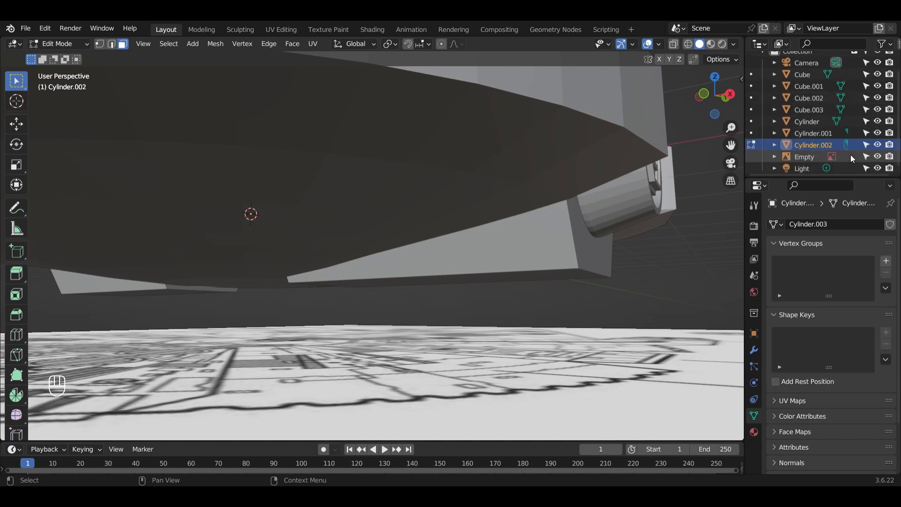
pyautogui.click(877, 156)
pyautogui.moveTo(617, 292); pyautogui.dragTo(505, 274, button='middle')
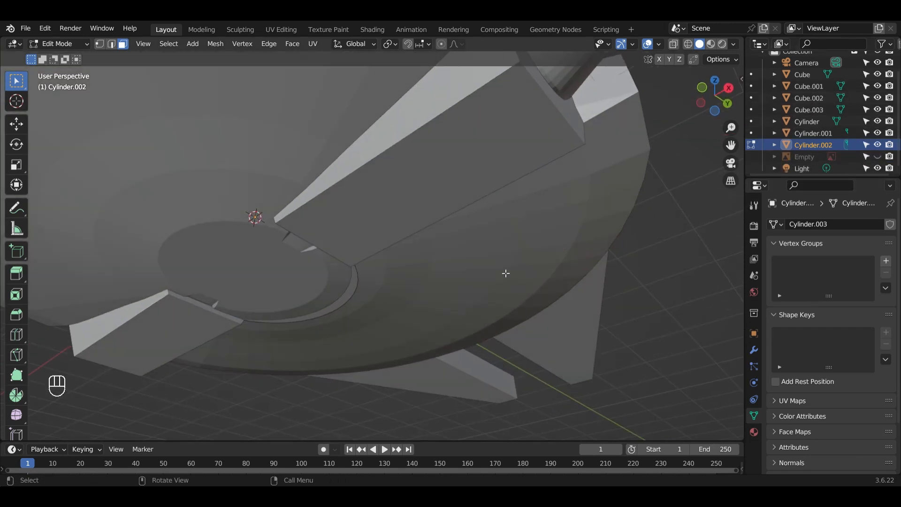
pyautogui.keyDown('alt'); pyautogui.click(347, 300); pyautogui.keyUp('alt')
pyautogui.moveTo(347, 299); pyautogui.dragTo(386, 324, button='middle')
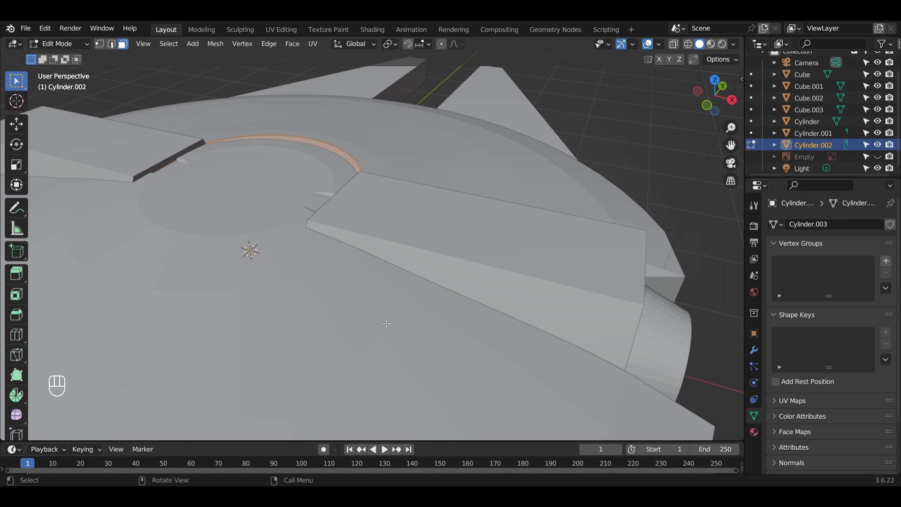
# Scale the two selected cap faces by about 1.073 along Z so the cylinder rises out of the hull.
pyautogui.press('s')
pyautogui.press('z')
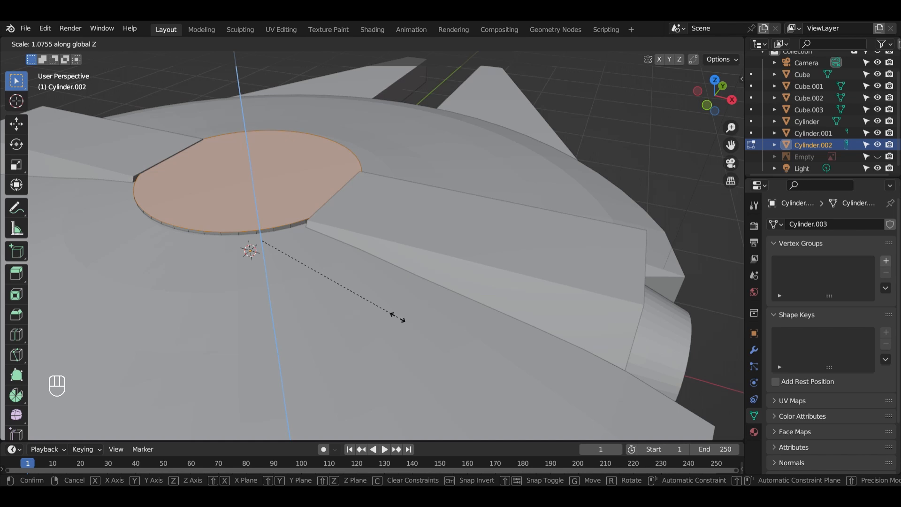
pyautogui.click(397, 319)
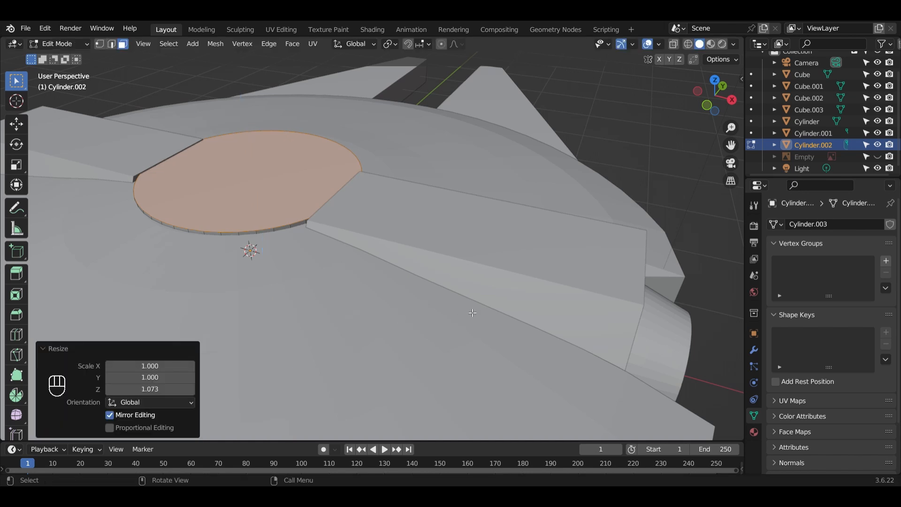
# Extrude both cap faces along their normals by about 0.129 m and scale them to about 0.917 for a sloped rim.
pyautogui.hotkey('alt', 'e')
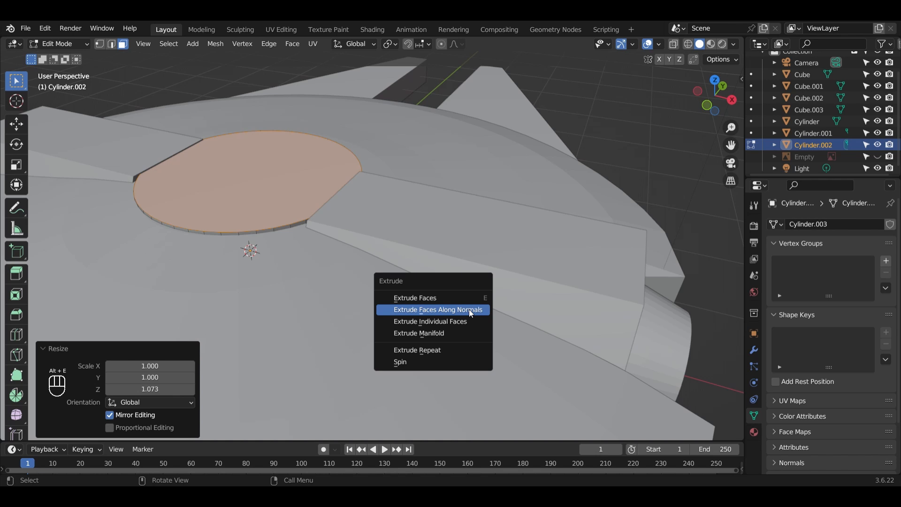
pyautogui.click(471, 313)
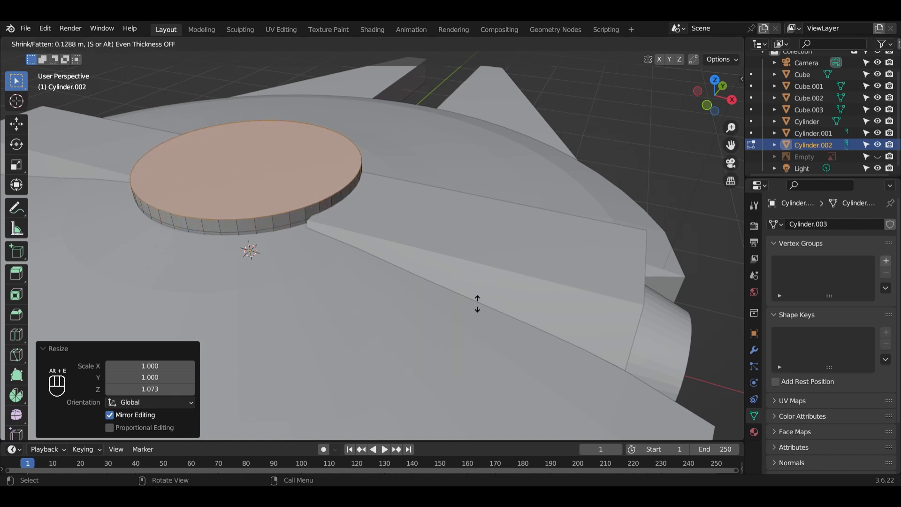
pyautogui.click(477, 304)
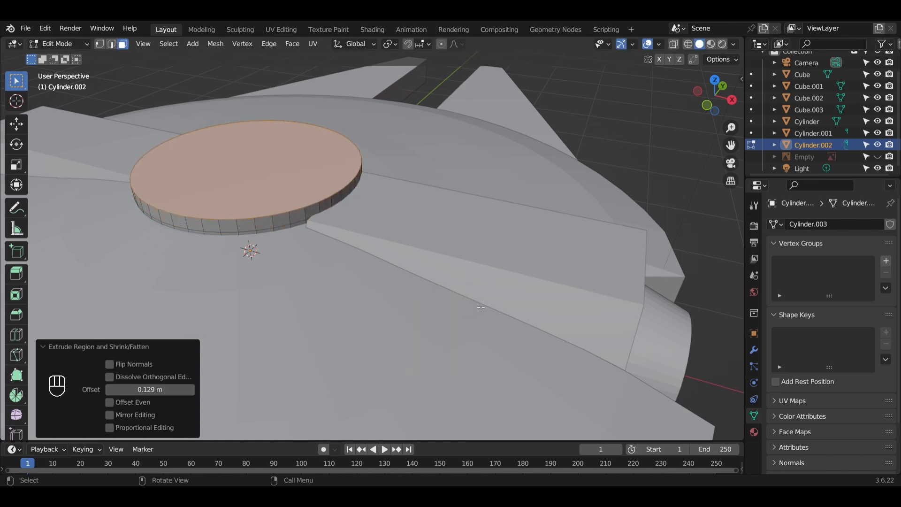
pyautogui.press('s')
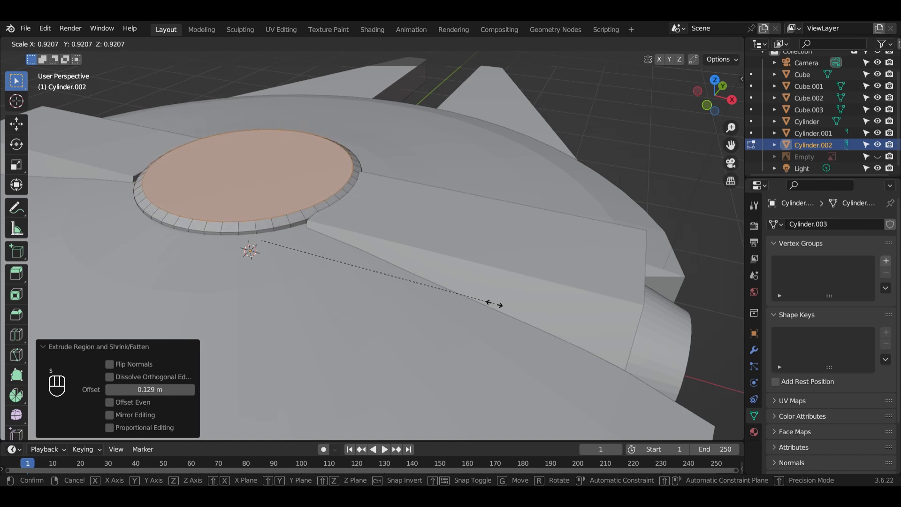
pyautogui.click(490, 303)
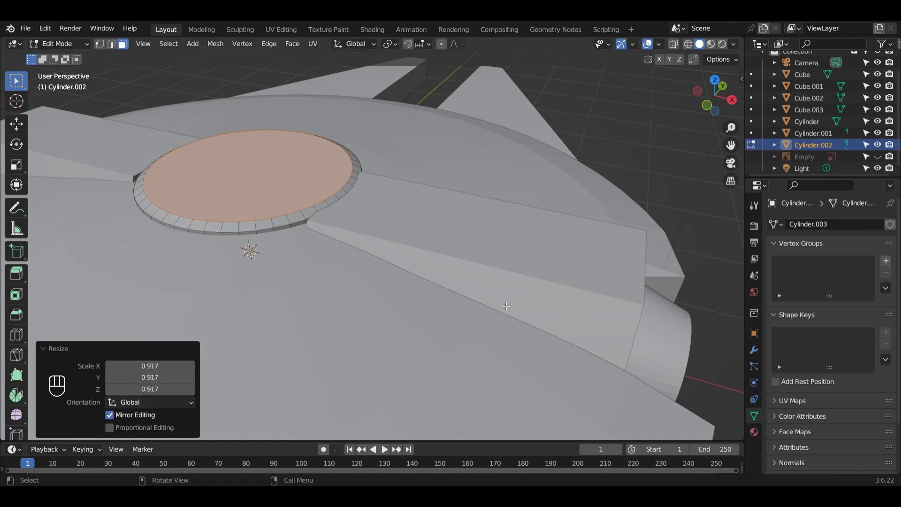
# Inset both selected cap faces by about 0.078 m.
pyautogui.press('i')
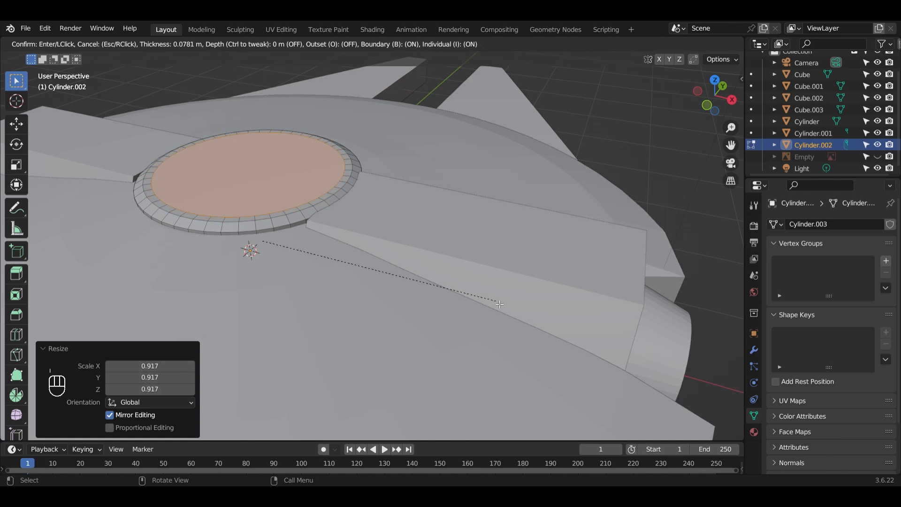
pyautogui.click(499, 304)
pyautogui.hotkey('alt', 'e')
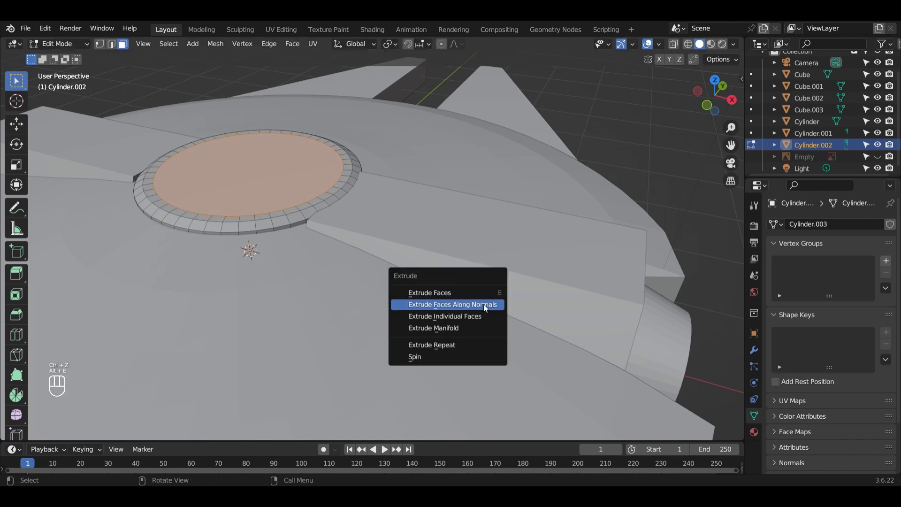
pyautogui.click(483, 303)
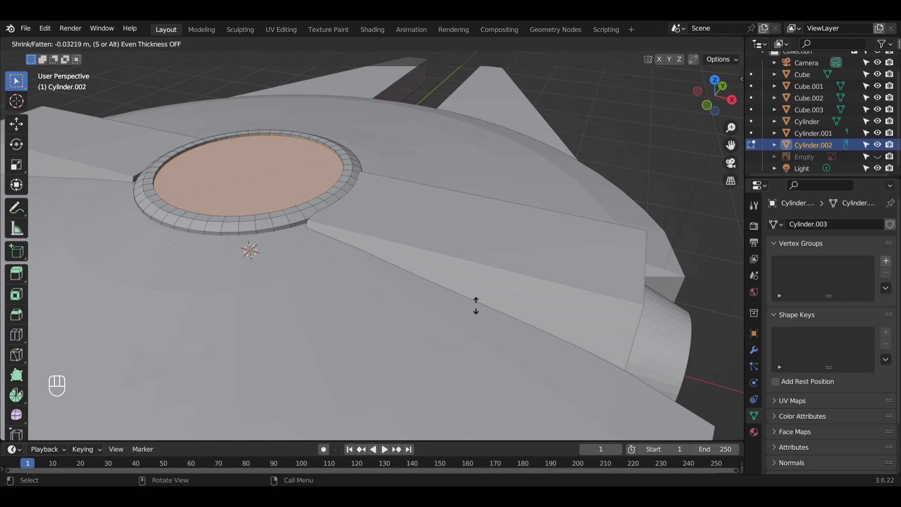
pyautogui.click(476, 305)
pyautogui.hotkey('ctrl', 'z')
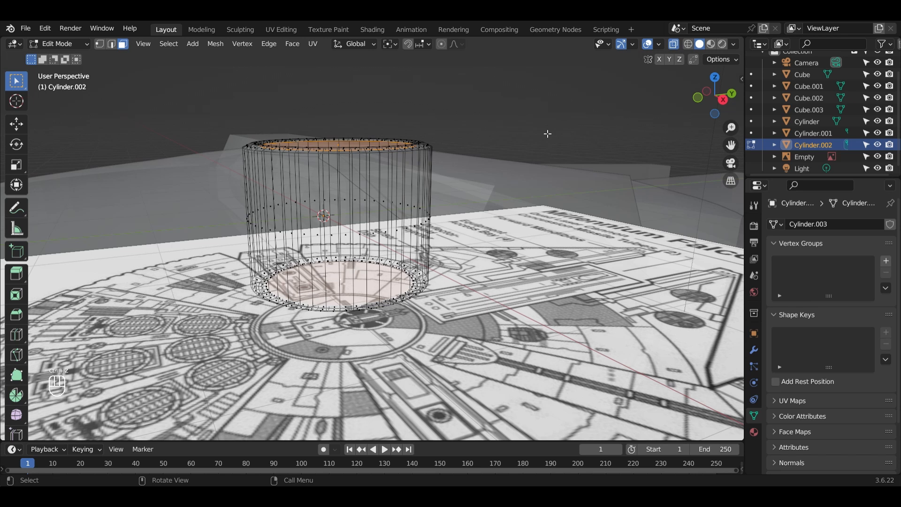
# Scale the inner cap faces to about 0.395 in X and Y and move them about 0.344 m along Y onto the blueprint's turret circle.
pyautogui.press('KP_7')
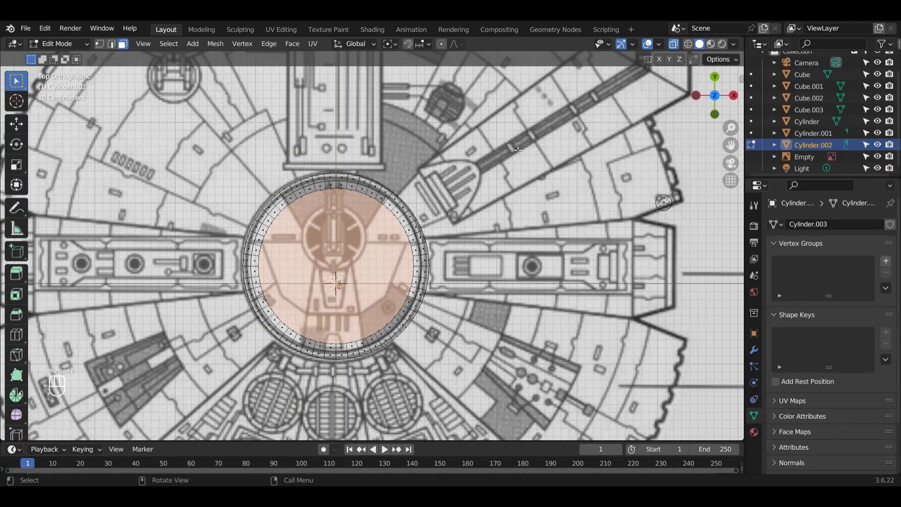
pyautogui.press('s')
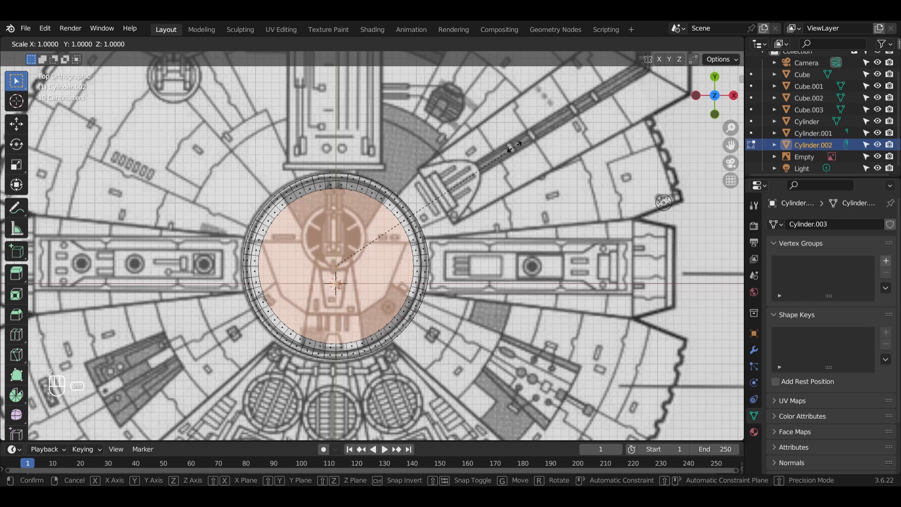
pyautogui.hotkey('shift', 'z')
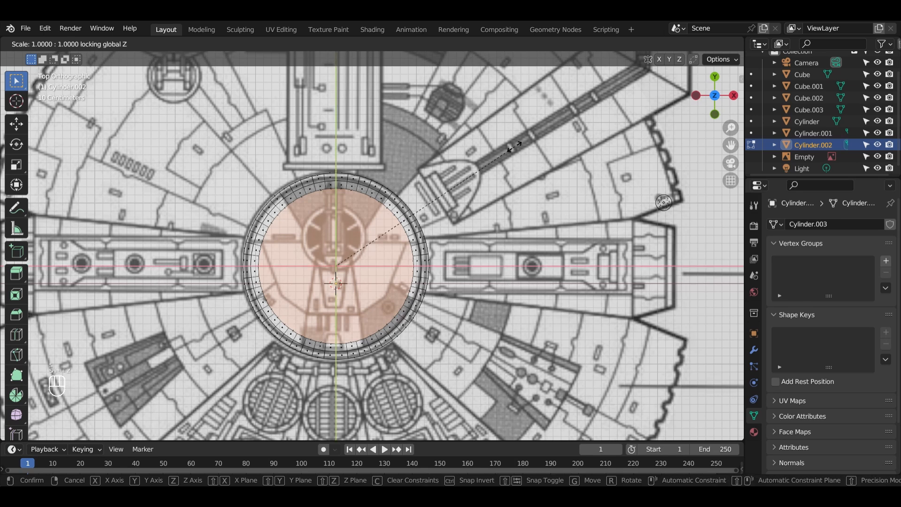
pyautogui.press('s')
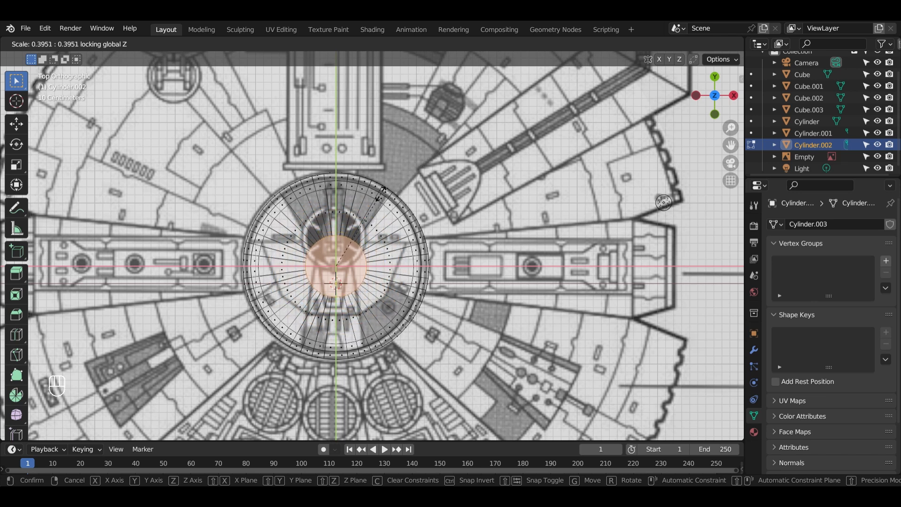
pyautogui.click(383, 196)
pyautogui.press('g')
pyautogui.press('y')
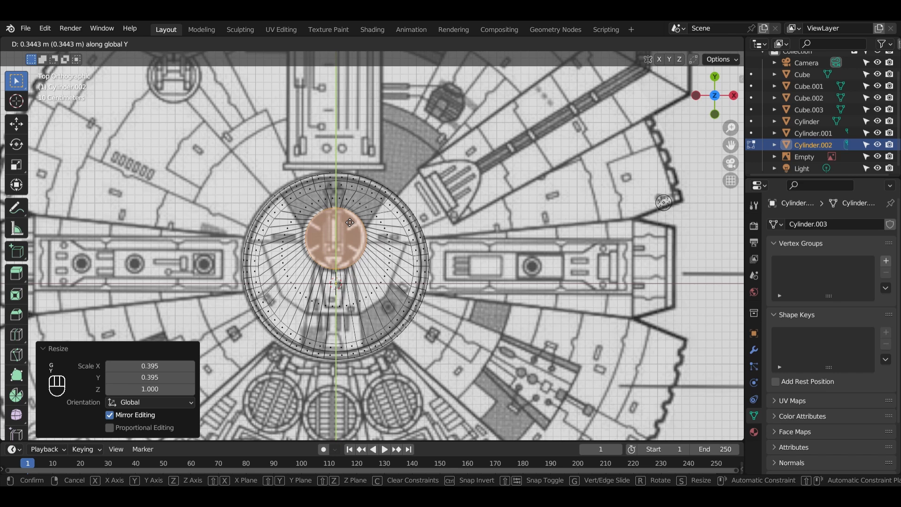
pyautogui.click(350, 222)
# Turn off X-ray so the disc and its small circular face display as solid.
pyautogui.moveTo(540, 287); pyautogui.dragTo(497, 217, button='middle')
pyautogui.scroll(3, 498, 216)
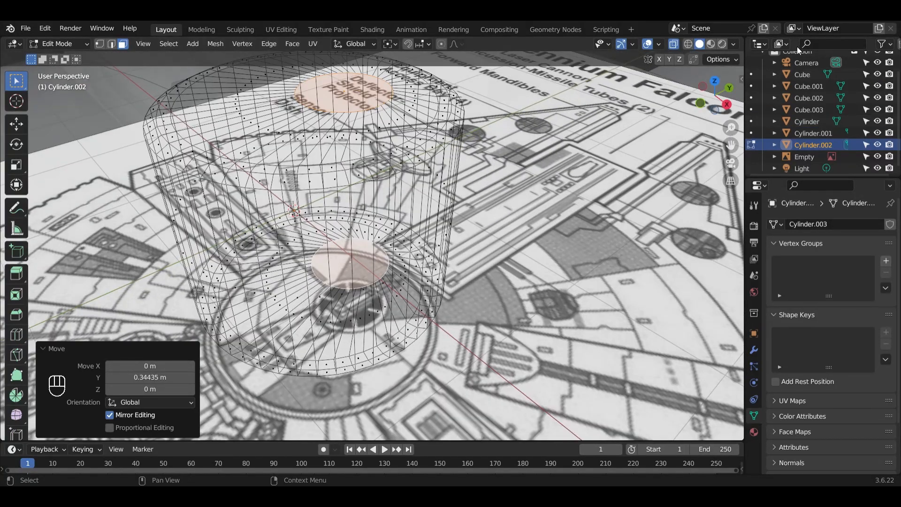
pyautogui.click(675, 44)
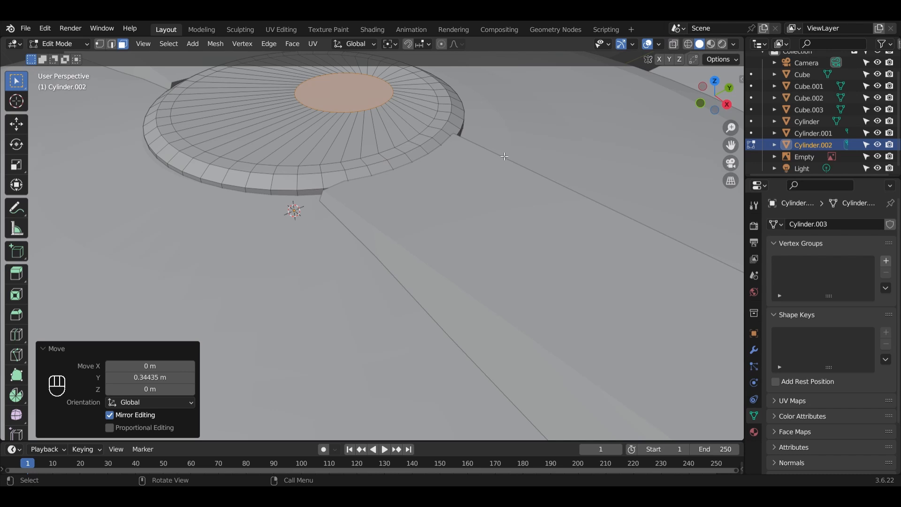
pyautogui.keyDown('shift'); pyautogui.moveTo(505, 156); pyautogui.dragTo(497, 284, button='middle'); pyautogui.keyUp('shift')
pyautogui.scroll(3, 497, 285)
pyautogui.hotkey('ctrl', 'z')
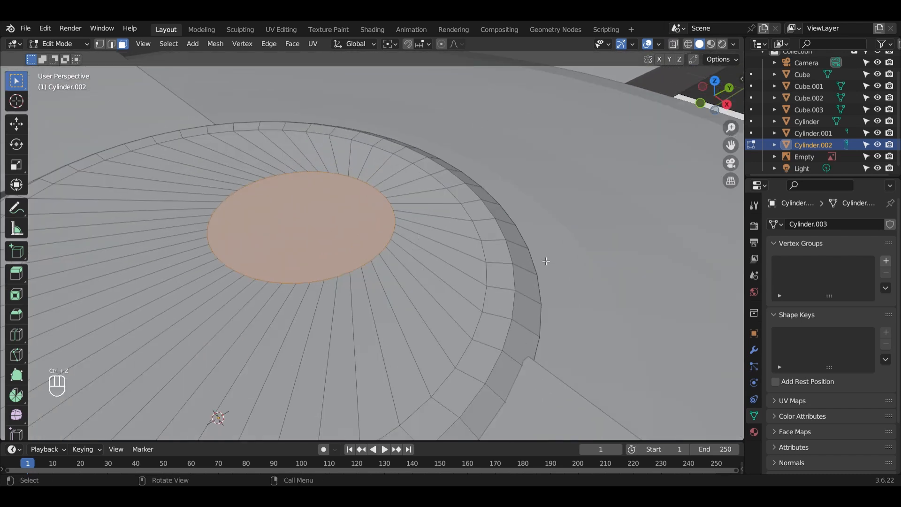
# Extrude the small circular faces along their normals by about 0.024 m and inset them by about 0.032 m.
pyautogui.hotkey('alt', 'e')
pyautogui.click(545, 260)
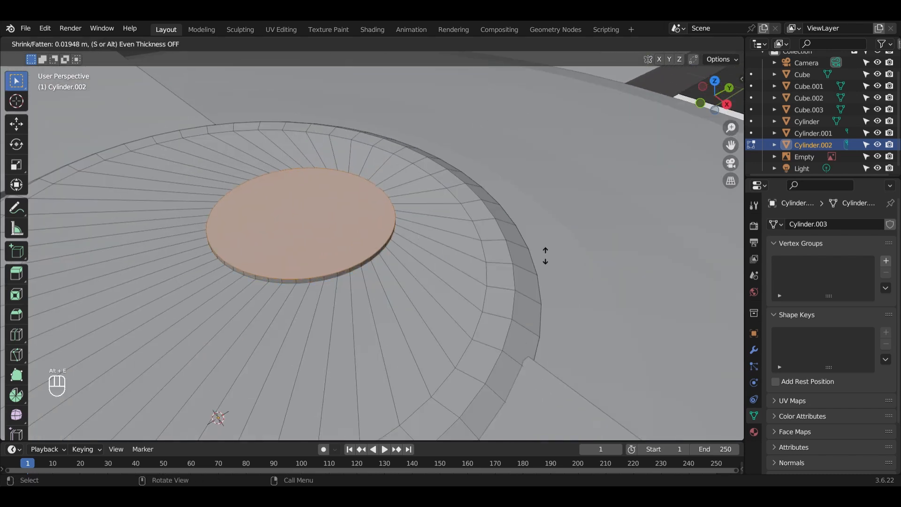
pyautogui.click(547, 255)
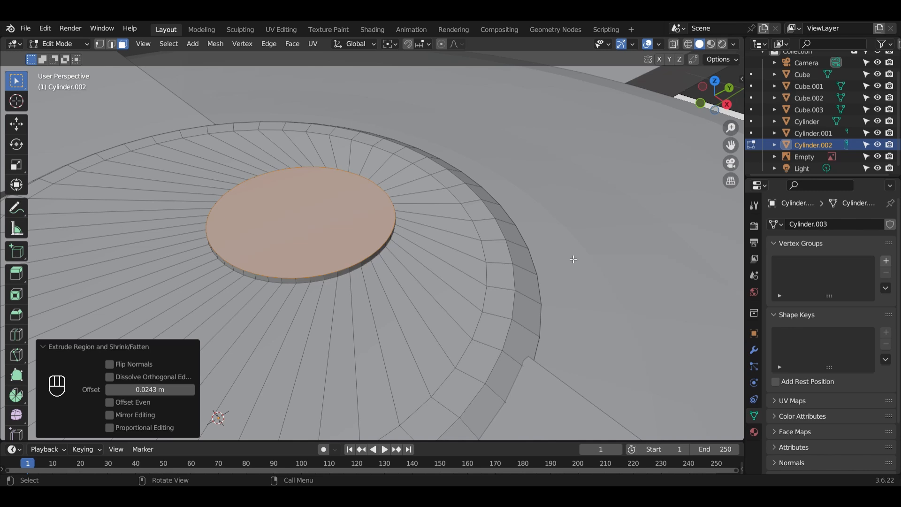
pyautogui.press('i')
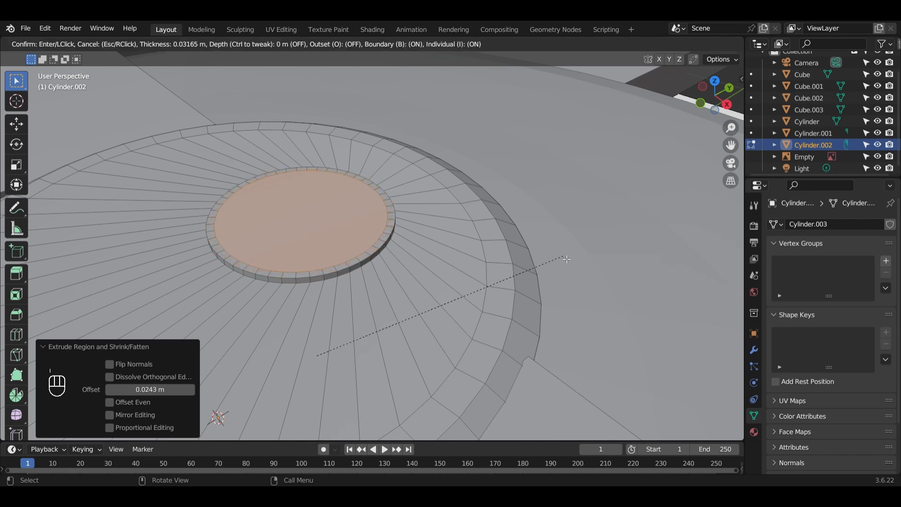
pyautogui.click(567, 259)
pyautogui.press('e')
pyautogui.rightClick(567, 251)
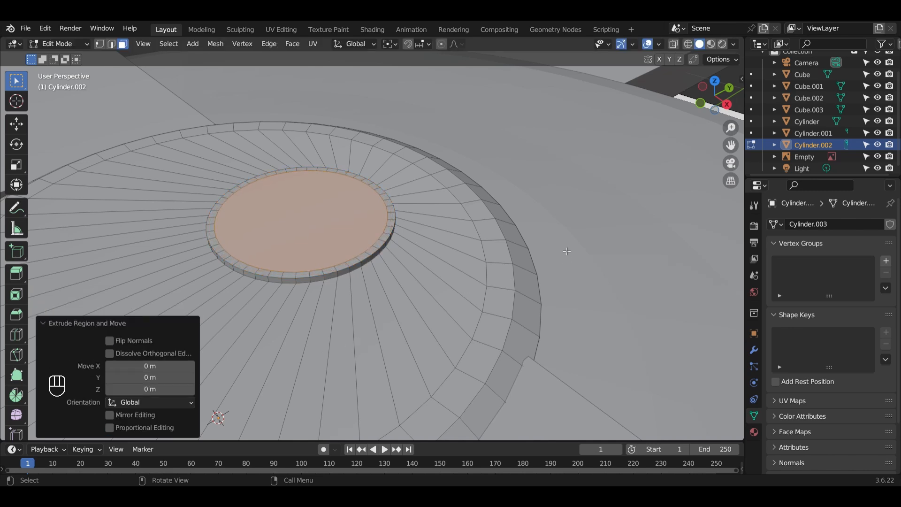
pyautogui.hotkey('ctrl', 'z')
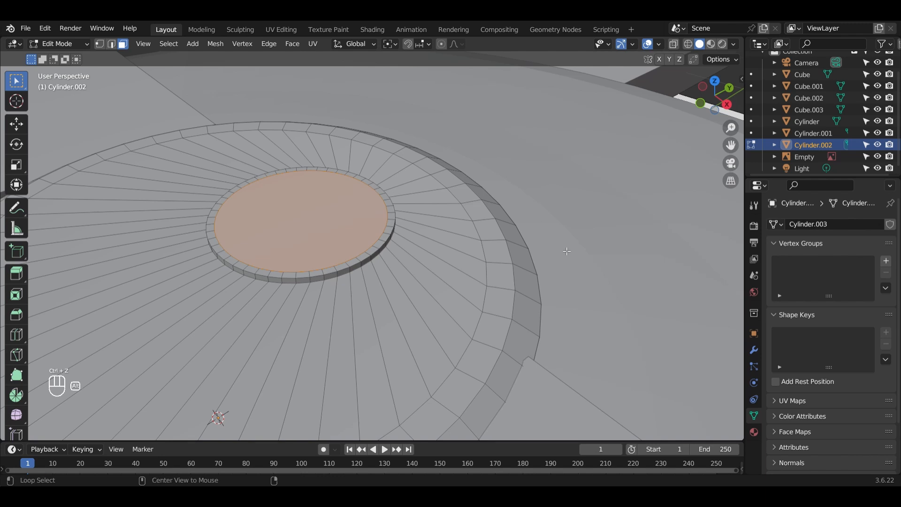
# Extrude the inset circular faces along their normals by 0.2 m.
pyautogui.hotkey('alt', 'e')
pyautogui.click(566, 249)
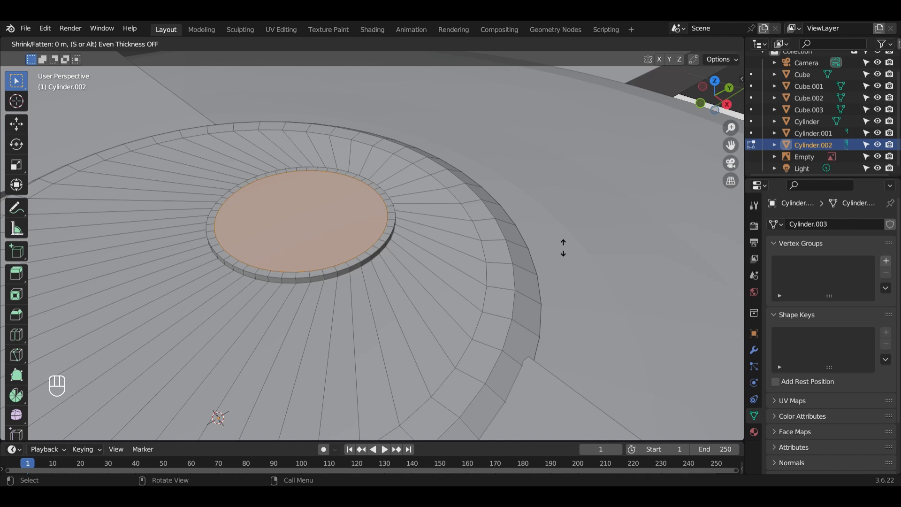
pyautogui.write('.')
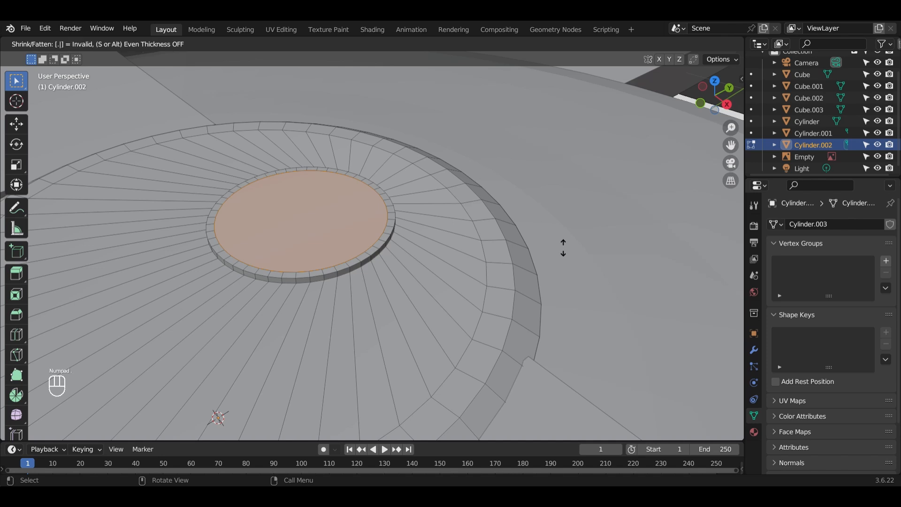
pyautogui.write('2')
# Taper the turret by scaling its end faces by 0.2 in X and Y, and enlarge them again by about 3.878.
pyautogui.press('s')
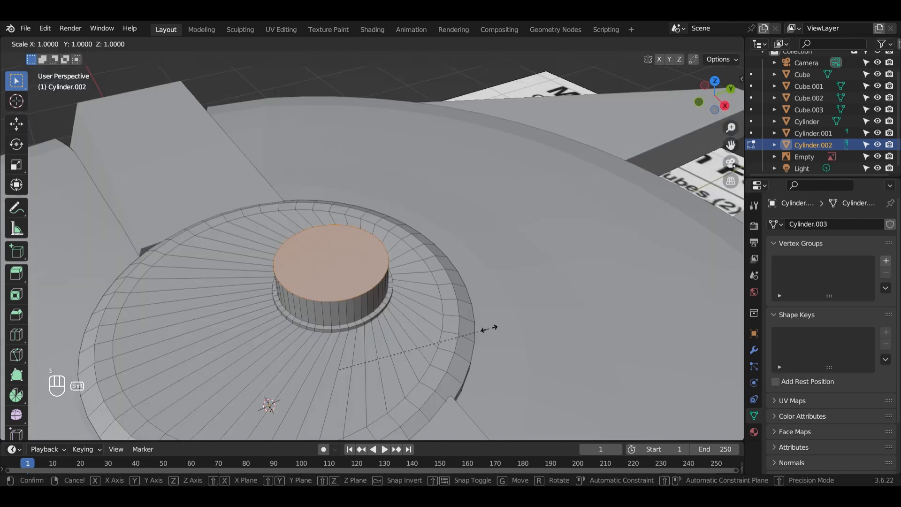
pyautogui.hotkey('shift', 'z')
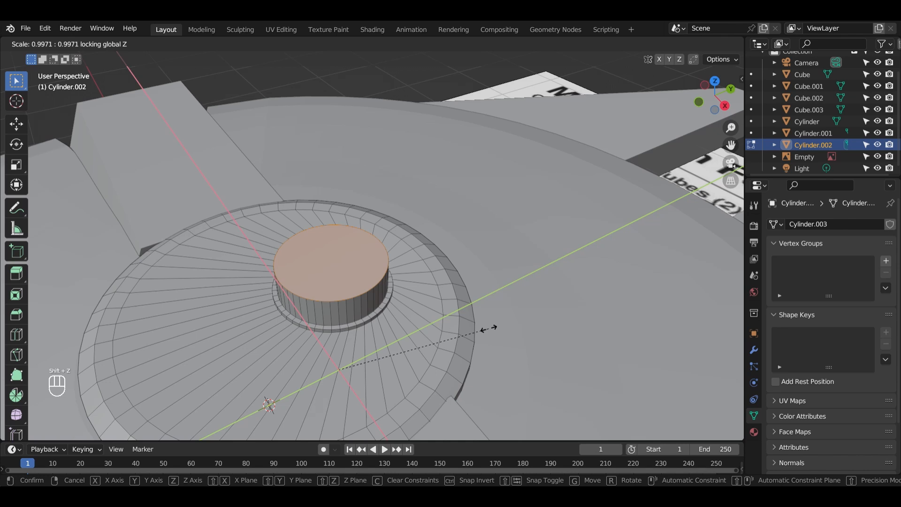
pyautogui.write('.2')
pyautogui.press('Return')
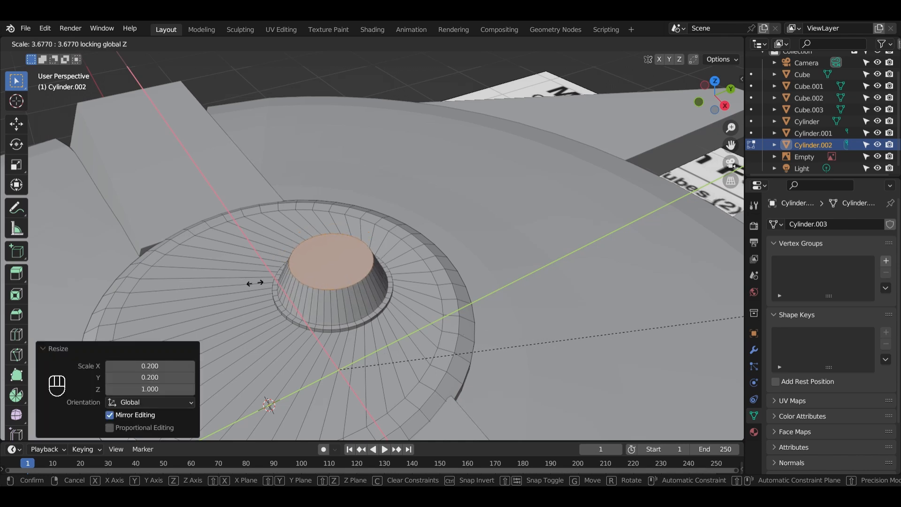
pyautogui.click(290, 283)
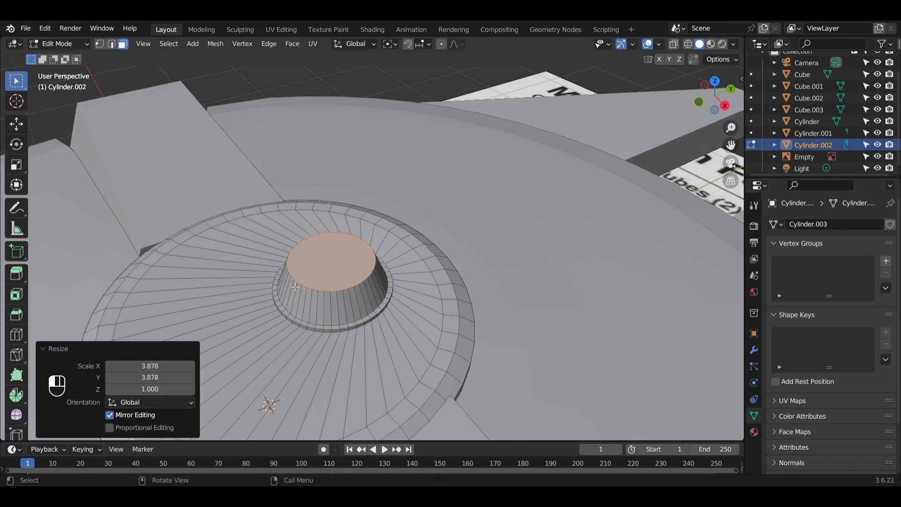
# Scale the turret end faces to about 0.915 along Z to shorten the tapered base.
pyautogui.moveTo(549, 347); pyautogui.dragTo(487, 294, button='middle')
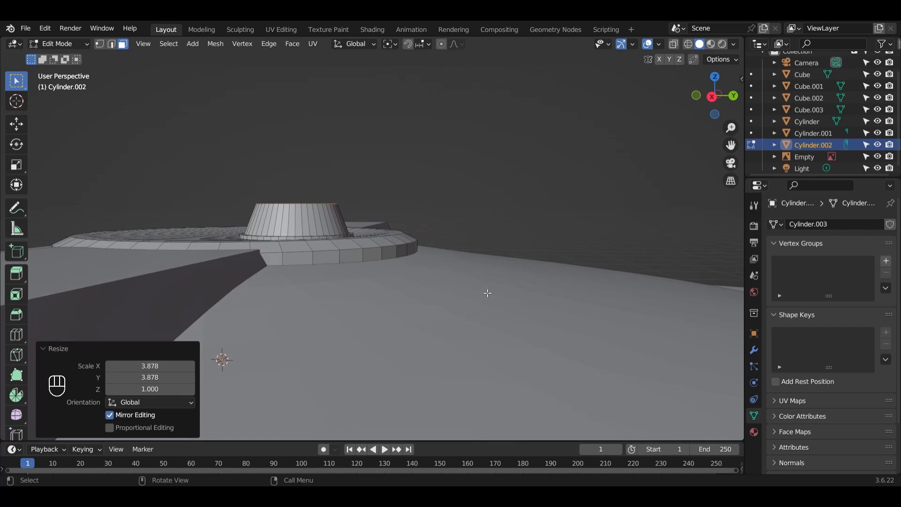
pyautogui.scroll(-2, 478, 323)
pyautogui.moveTo(470, 340); pyautogui.dragTo(472, 324, button='middle')
pyautogui.moveTo(479, 300); pyautogui.dragTo(468, 366, button='middle')
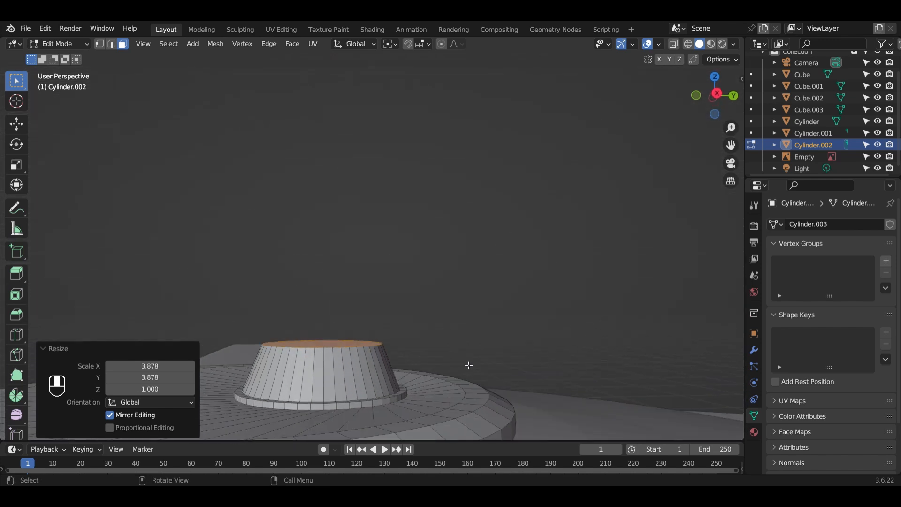
pyautogui.press('s')
pyautogui.press('z')
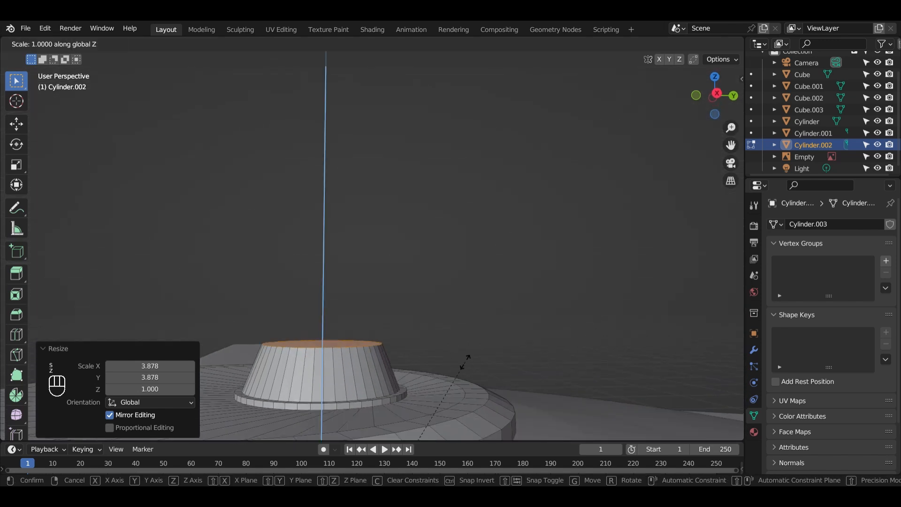
pyautogui.click(436, 375)
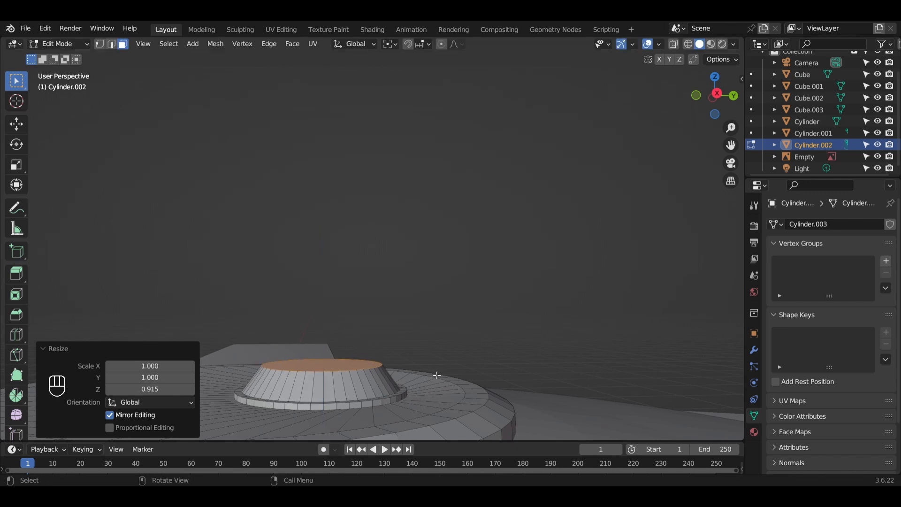
# Extrude the turret end faces along their normals by about 0.117 m and scale them to about 0.638 in X and Y.
pyautogui.hotkey('alt', 'e')
pyautogui.click(434, 371)
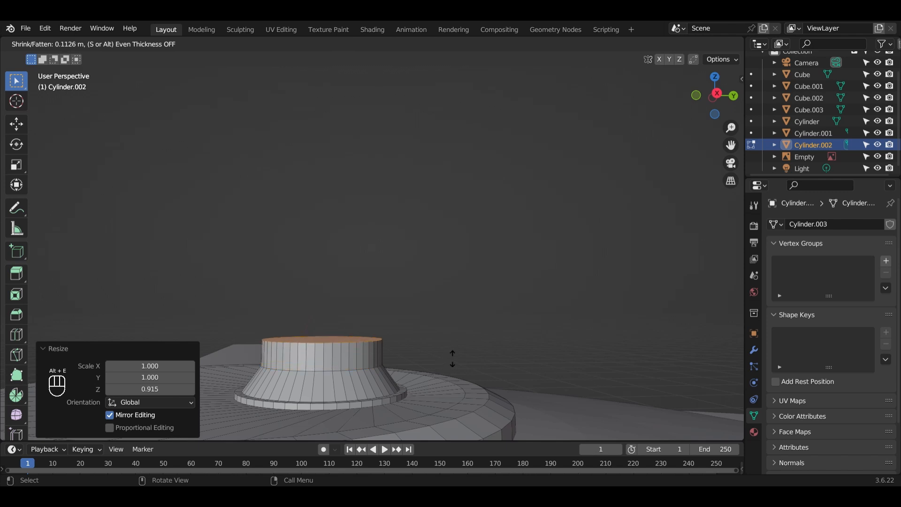
pyautogui.click(453, 359)
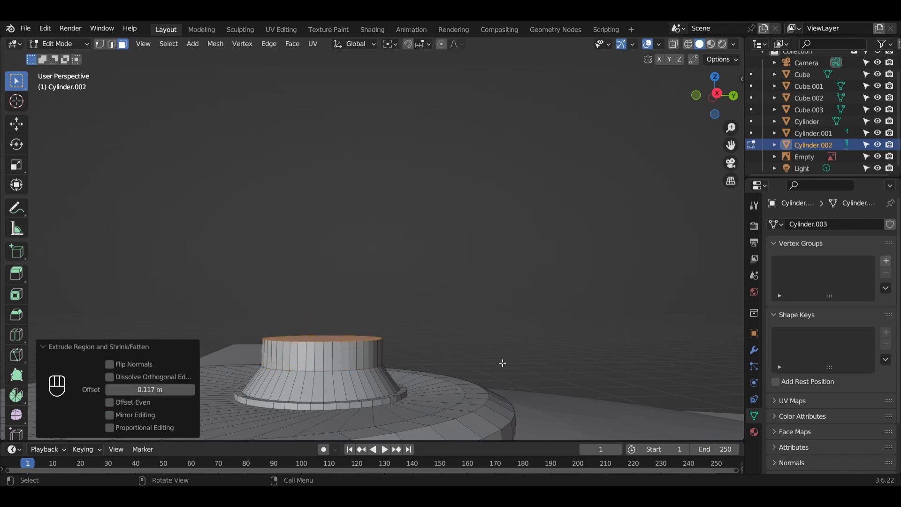
pyautogui.press('s')
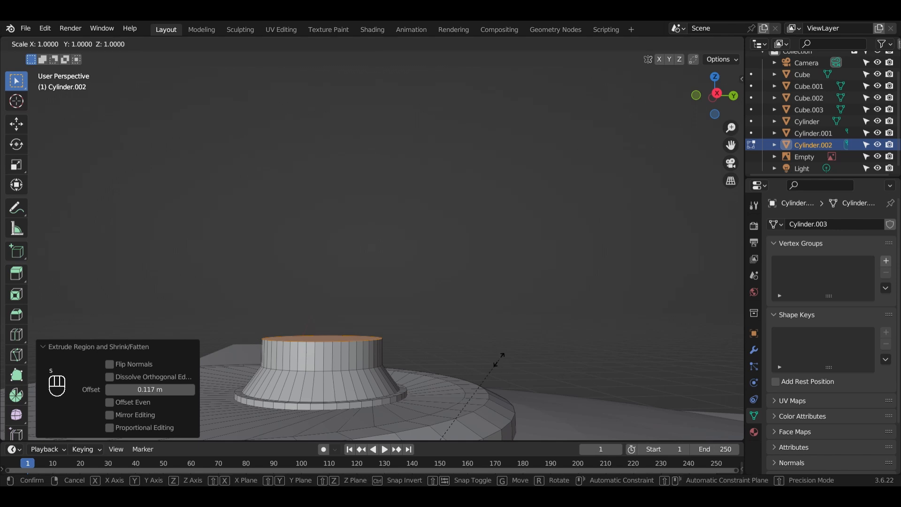
pyautogui.hotkey('shift', 'z')
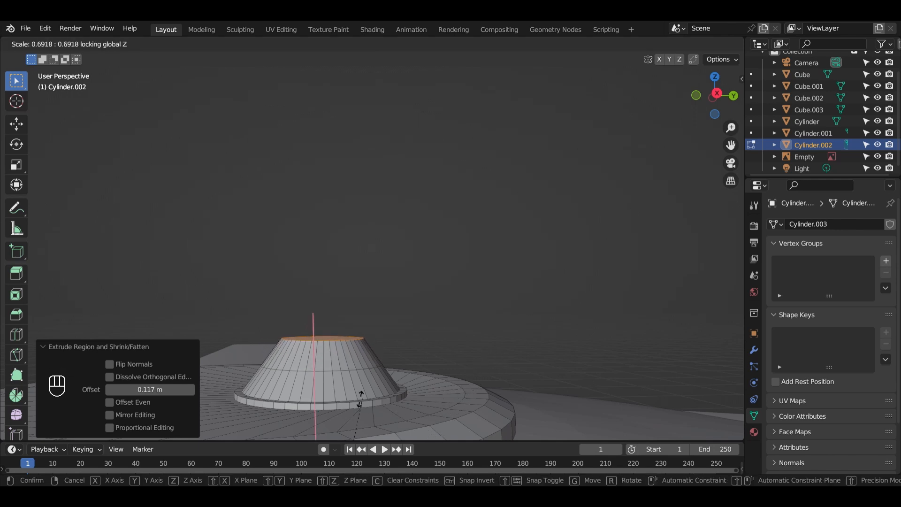
pyautogui.click(319, 409)
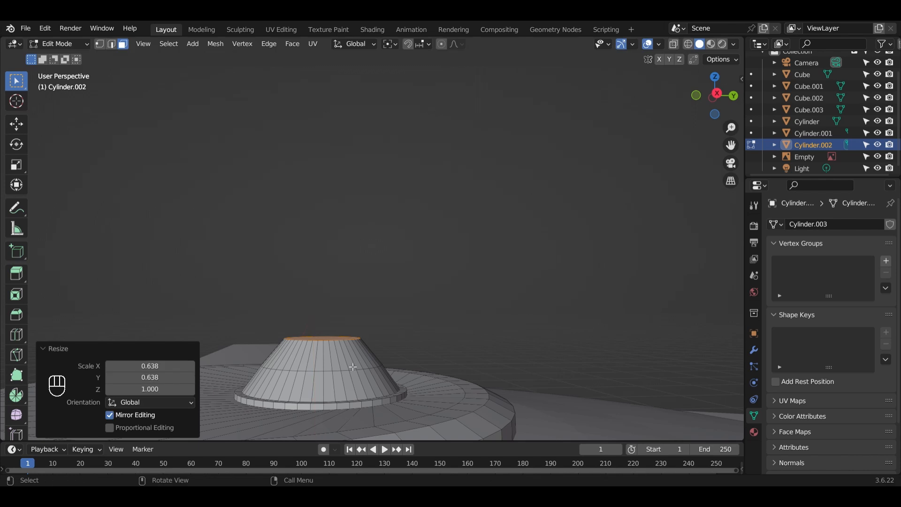
# Inset the turret's end faces by about 0.113 m, leaving a small circle in the centre.
pyautogui.moveTo(403, 283); pyautogui.dragTo(410, 306, button='middle')
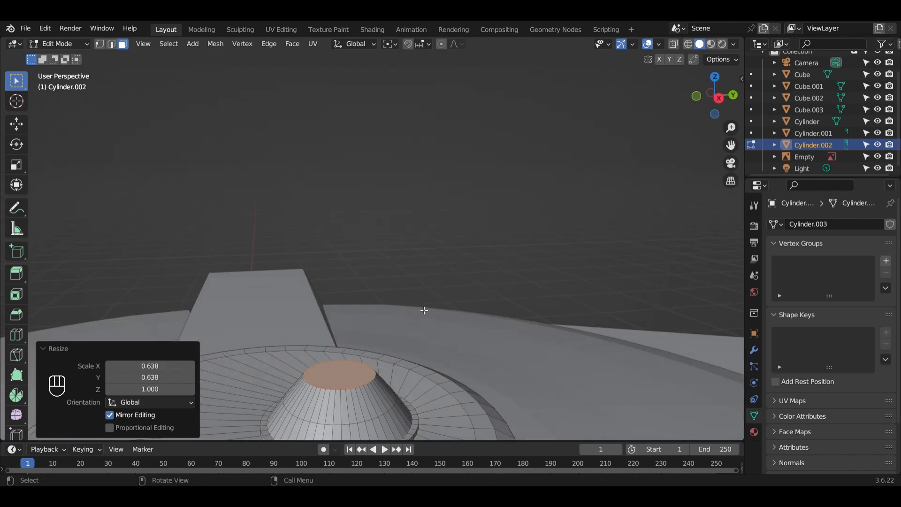
pyautogui.press('i')
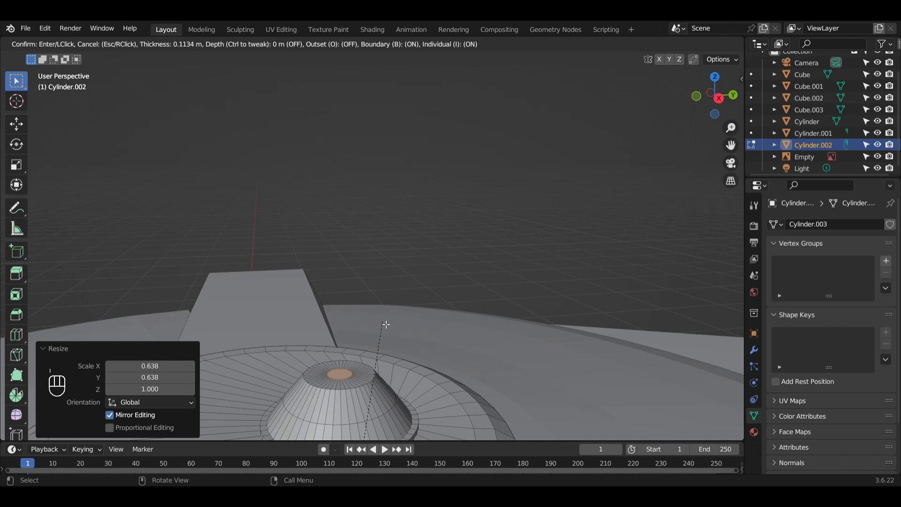
pyautogui.click(384, 326)
pyautogui.moveTo(414, 263); pyautogui.dragTo(583, 384, button='middle')
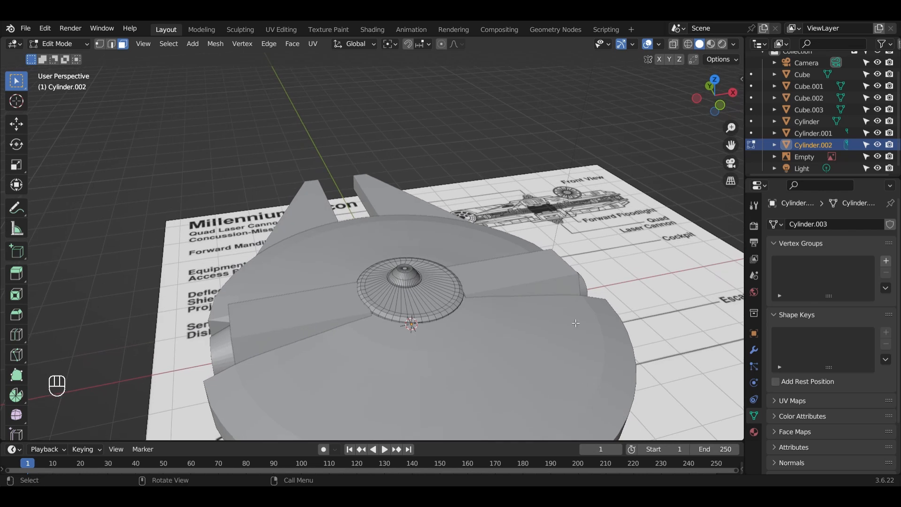
# Finish editing the turret mesh and open the main saucer hull's mesh for editing.
pyautogui.press('Tab')
pyautogui.scroll(-2, 574, 323)
pyautogui.click(604, 203)
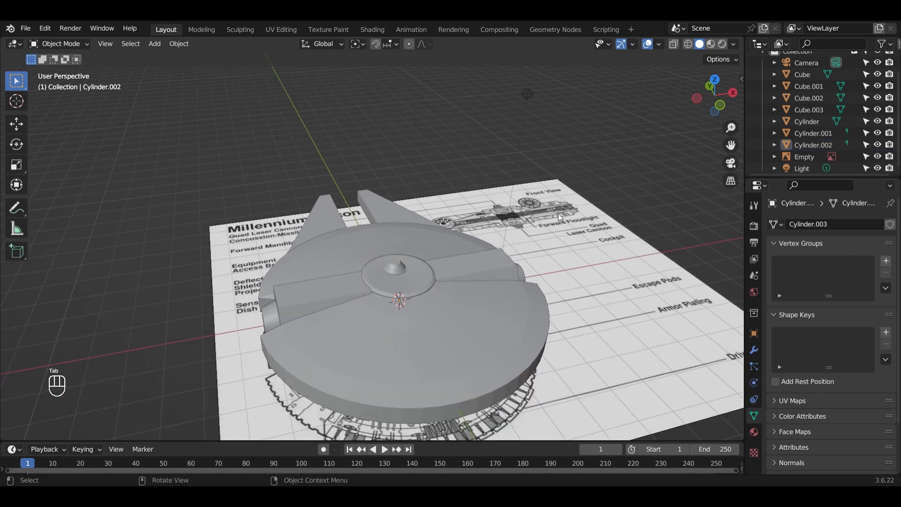
pyautogui.moveTo(558, 213); pyautogui.dragTo(373, 324, button='middle')
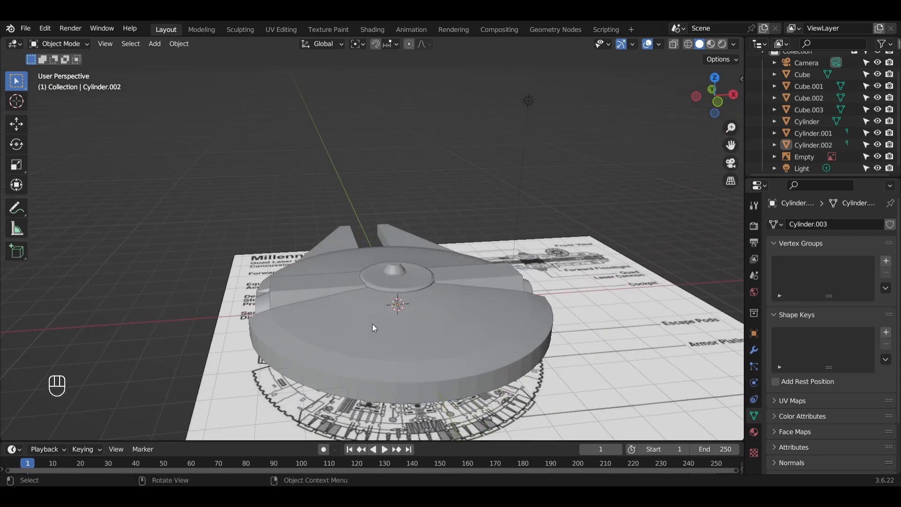
pyautogui.click(444, 352)
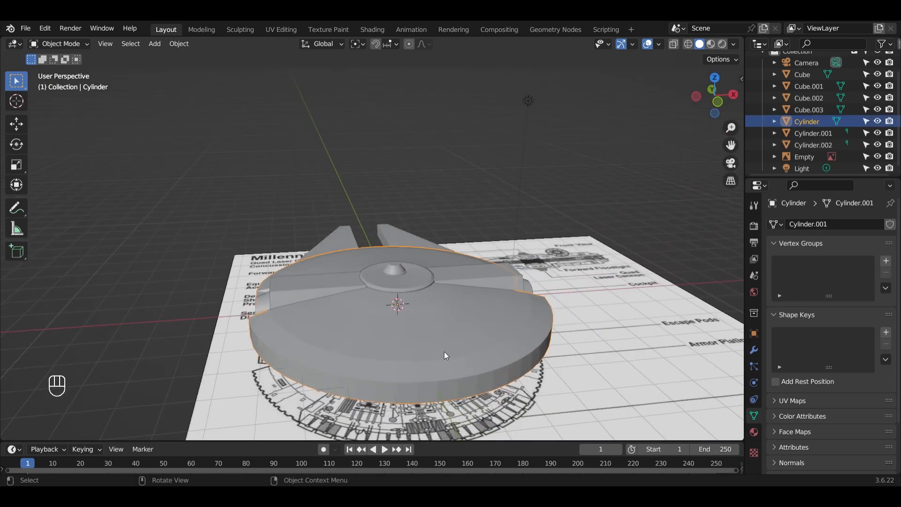
pyautogui.press('Tab')
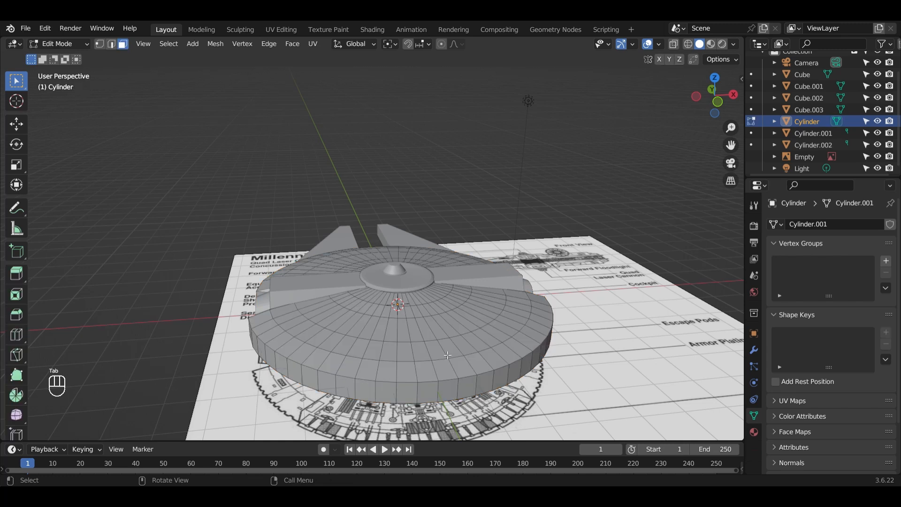
# Select the top faces along the hull's rear edge from above and compare their extent with the blueprint in X-ray.
pyautogui.press('KP_7')
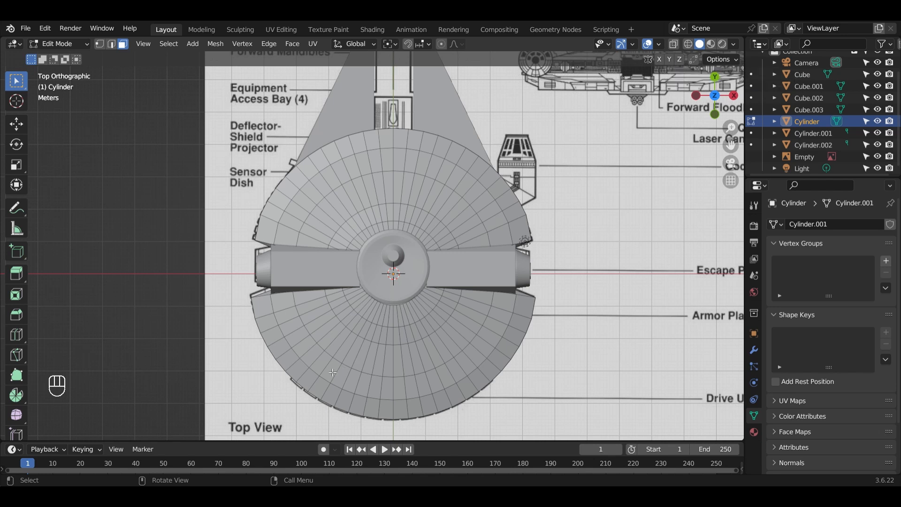
pyautogui.moveTo(299, 368); pyautogui.dragTo(488, 424)
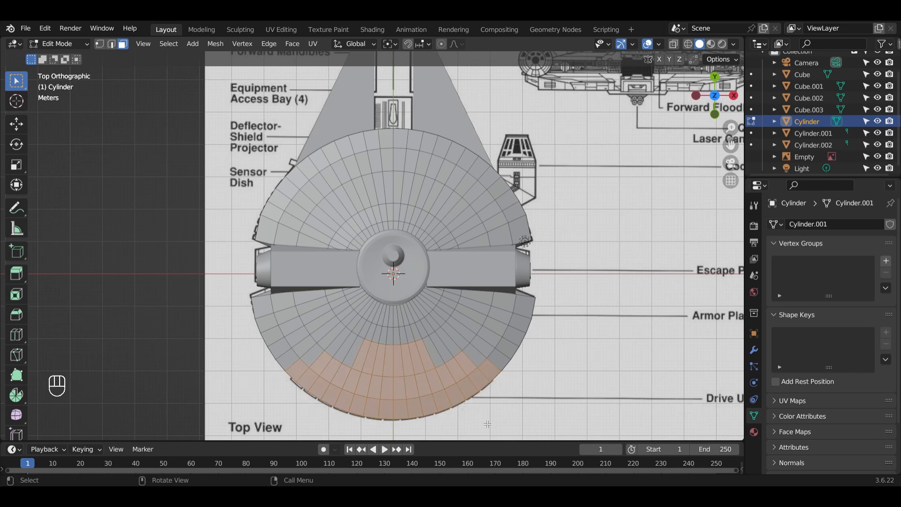
pyautogui.scroll(2, 487, 424)
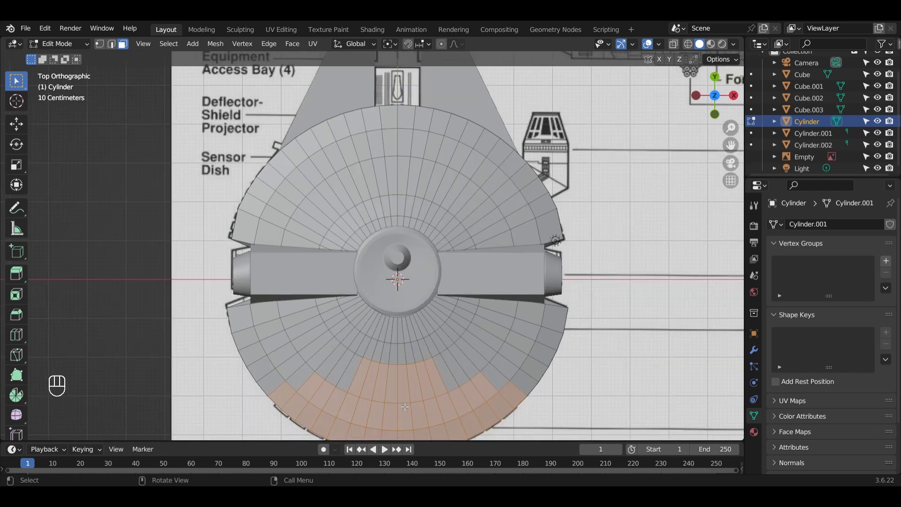
pyautogui.moveTo(405, 407); pyautogui.dragTo(395, 367, button='middle')
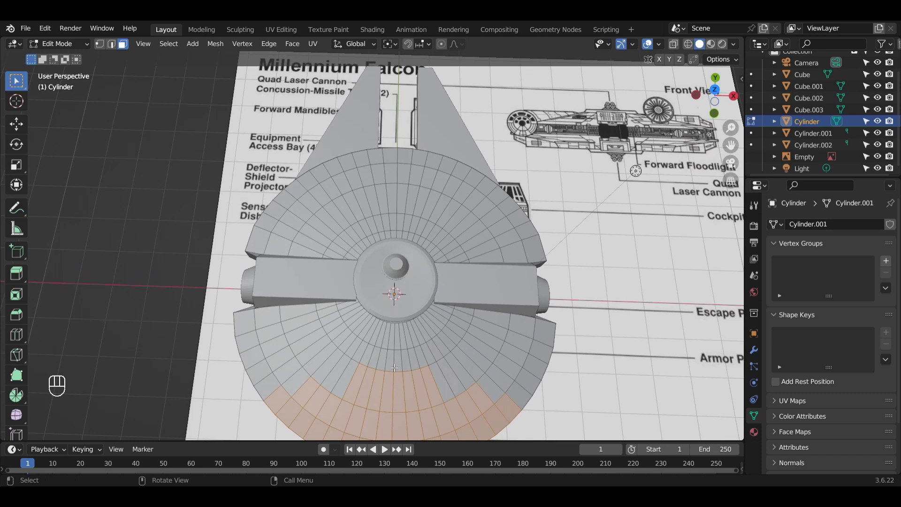
pyautogui.press('KP_7')
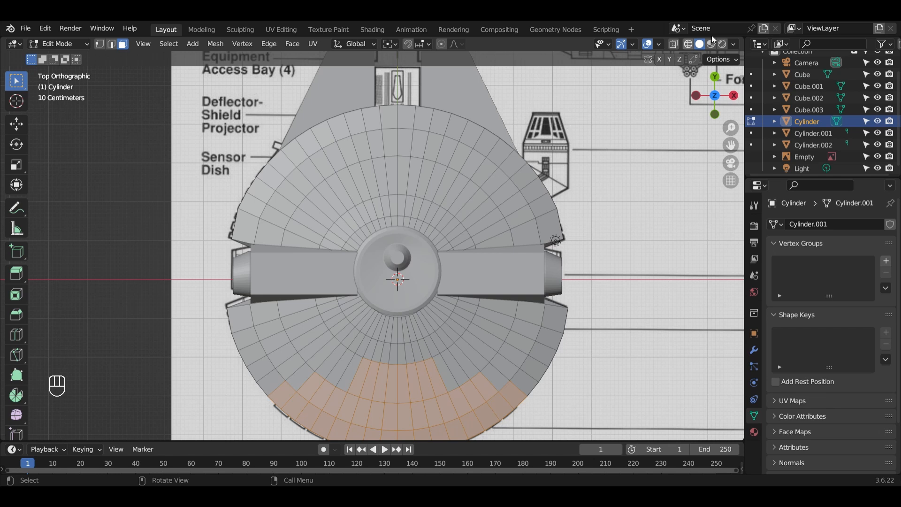
pyautogui.click(674, 43)
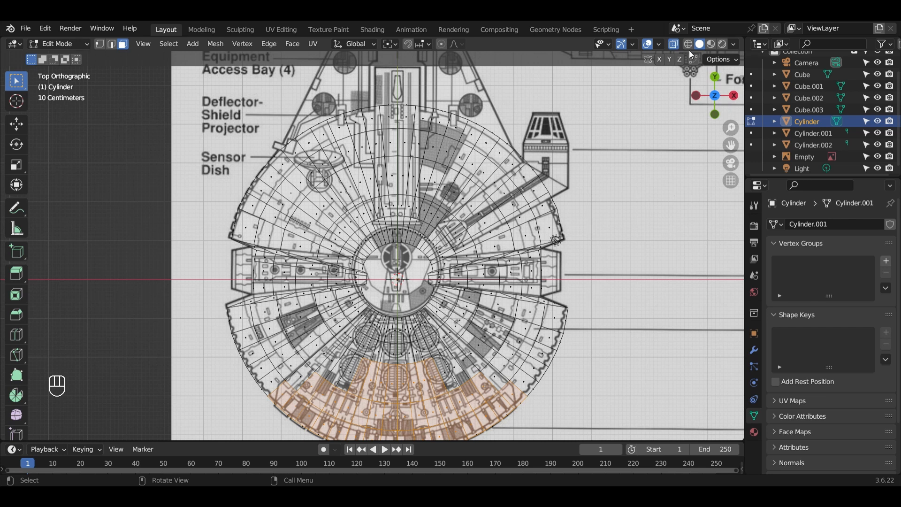
pyautogui.click(674, 45)
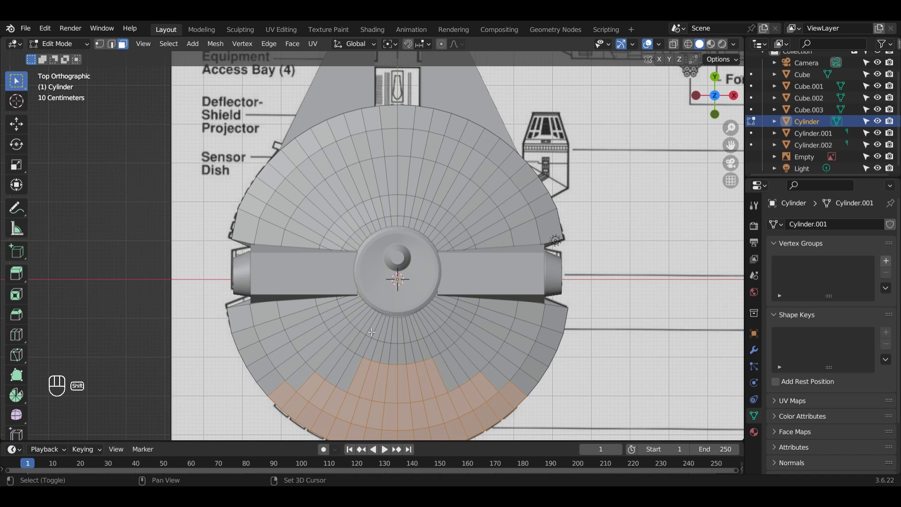
# Extend the selection inward to the central disc so it forms a symmetrical wedge across the hull's rear top.
pyautogui.keyDown('shift'); pyautogui.moveTo(377, 335); pyautogui.dragTo(424, 383); pyautogui.keyUp('shift')
pyautogui.keyDown('shift'); pyautogui.moveTo(428, 388); pyautogui.dragTo(448, 317, button='middle'); pyautogui.keyUp('shift')
pyautogui.scroll(2, 448, 318)
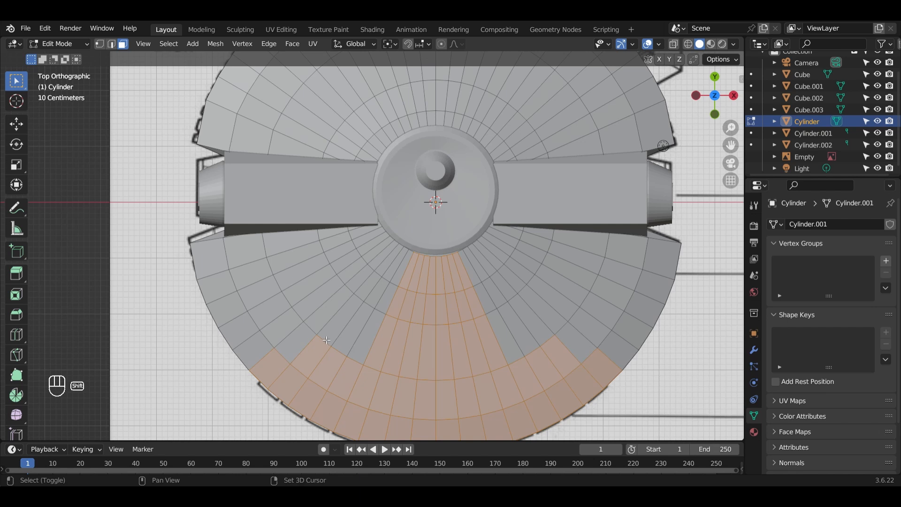
pyautogui.keyDown('shift'); pyautogui.moveTo(305, 337); pyautogui.dragTo(379, 346); pyautogui.keyUp('shift')
pyautogui.keyDown('shift'); pyautogui.moveTo(364, 284); pyautogui.dragTo(383, 332); pyautogui.keyUp('shift')
pyautogui.keyDown('shift'); pyautogui.click(339, 315); pyautogui.keyUp('shift')
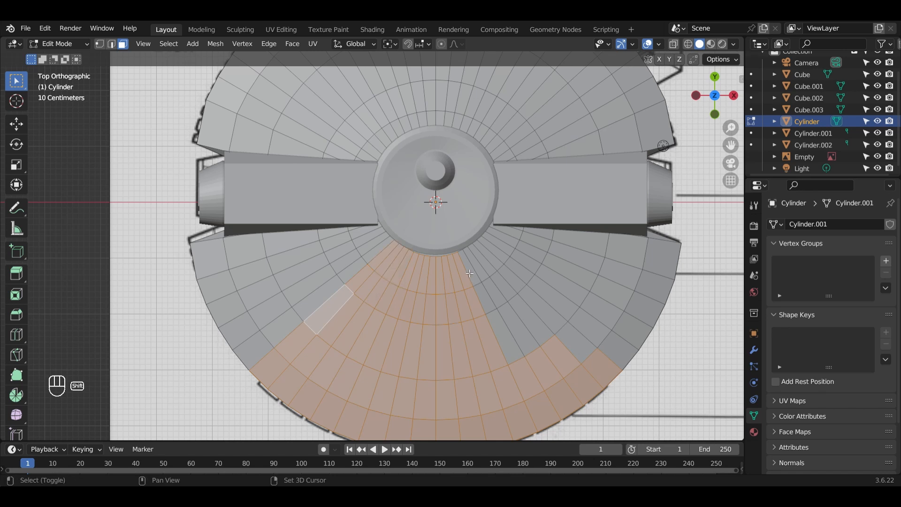
pyautogui.keyDown('shift'); pyautogui.moveTo(460, 264); pyautogui.dragTo(535, 363); pyautogui.keyUp('shift')
pyautogui.keyDown('shift'); pyautogui.click(545, 318); pyautogui.keyUp('shift')
pyautogui.keyDown('shift'); pyautogui.click(568, 341); pyautogui.keyUp('shift')
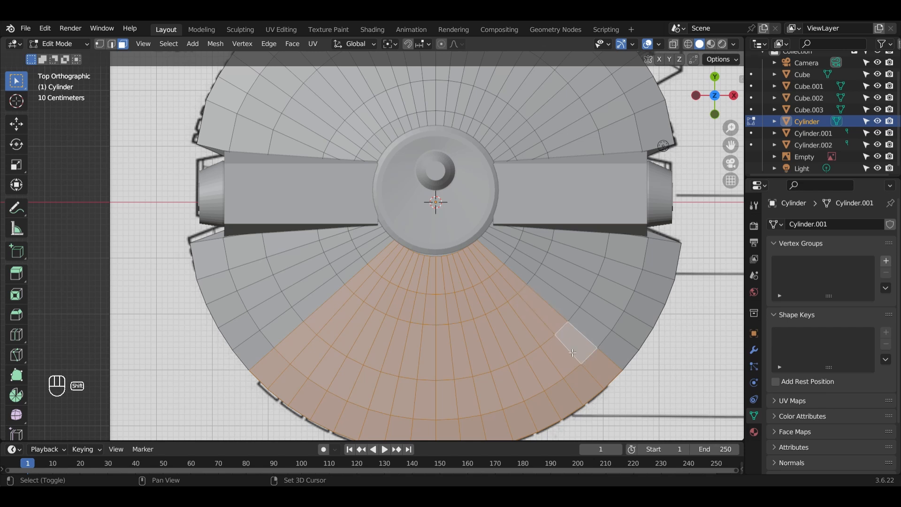
# Add the rim side faces at both ends of the rear wedge to the selection and hide the blueprint image.
pyautogui.moveTo(581, 362); pyautogui.dragTo(592, 283, button='middle')
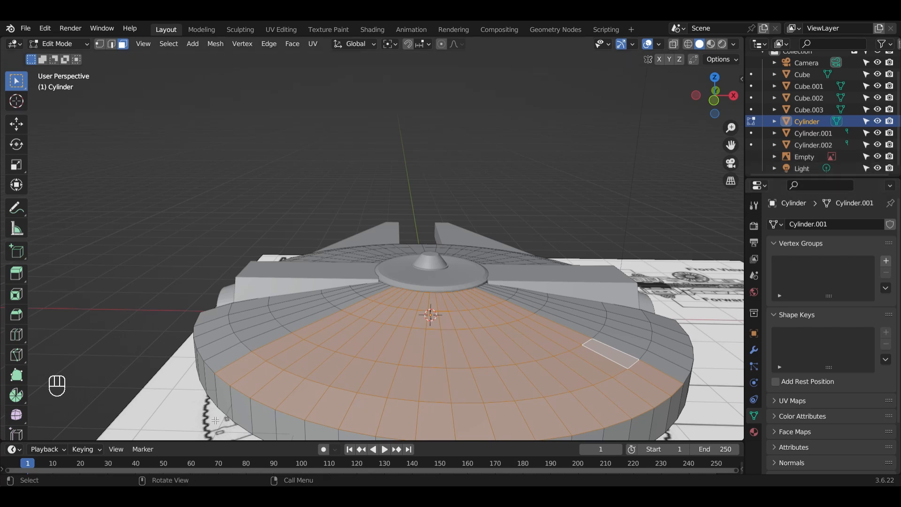
pyautogui.keyDown('shift'); pyautogui.click(230, 394); pyautogui.keyUp('shift')
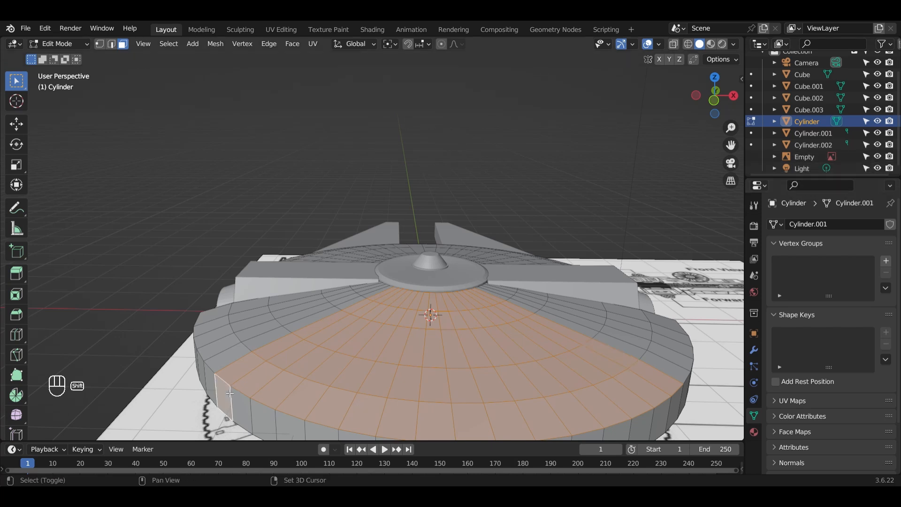
pyautogui.keyDown('shift'); pyautogui.click(679, 407); pyautogui.keyUp('shift')
pyautogui.moveTo(530, 402); pyautogui.dragTo(526, 310, button='middle')
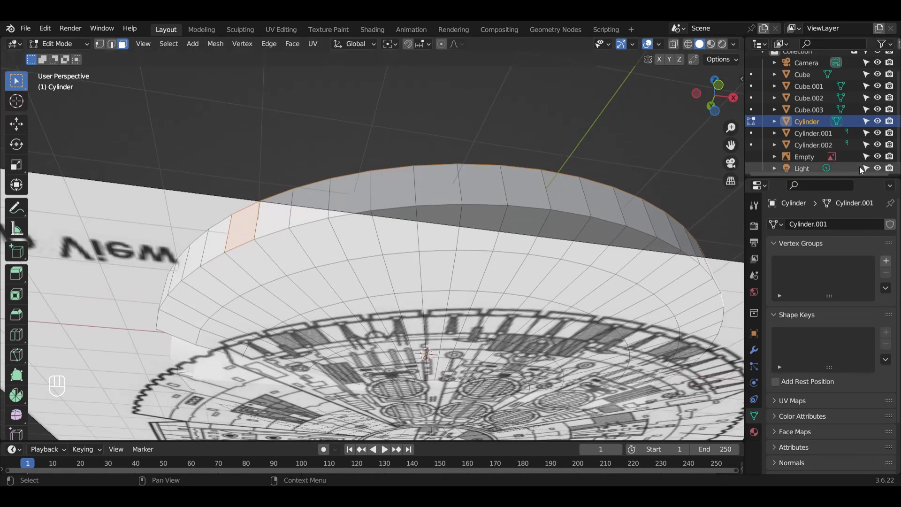
pyautogui.click(877, 157)
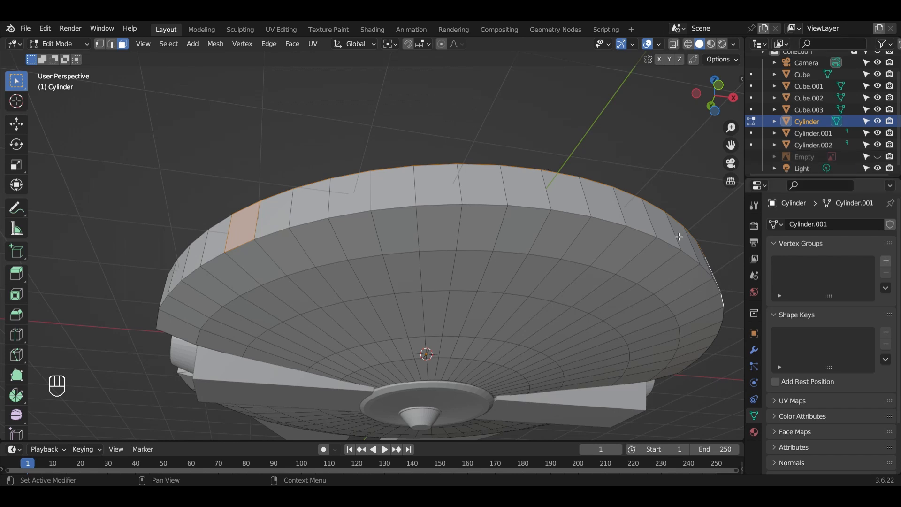
# Add a radial strip of underside faces at each end of the rear wedge to the selection.
pyautogui.keyDown('shift'); pyautogui.click(271, 272); pyautogui.keyUp('shift')
pyautogui.keyDown('shift'); pyautogui.click(293, 302); pyautogui.keyUp('shift')
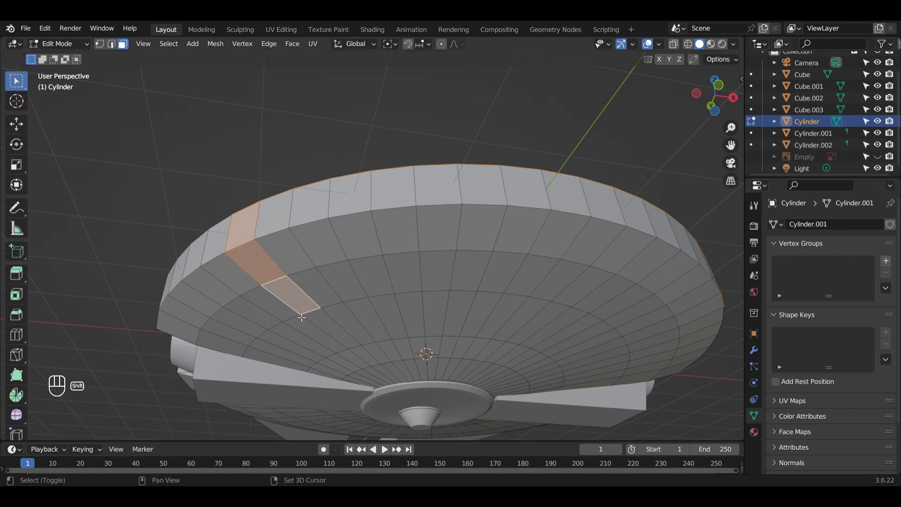
pyautogui.keyDown('shift'); pyautogui.click(321, 326); pyautogui.keyUp('shift')
pyautogui.moveTo(553, 331); pyautogui.dragTo(528, 233, button='middle')
pyautogui.keyDown('shift'); pyautogui.click(609, 171); pyautogui.keyUp('shift')
pyautogui.keyDown('shift'); pyautogui.click(583, 230); pyautogui.keyUp('shift')
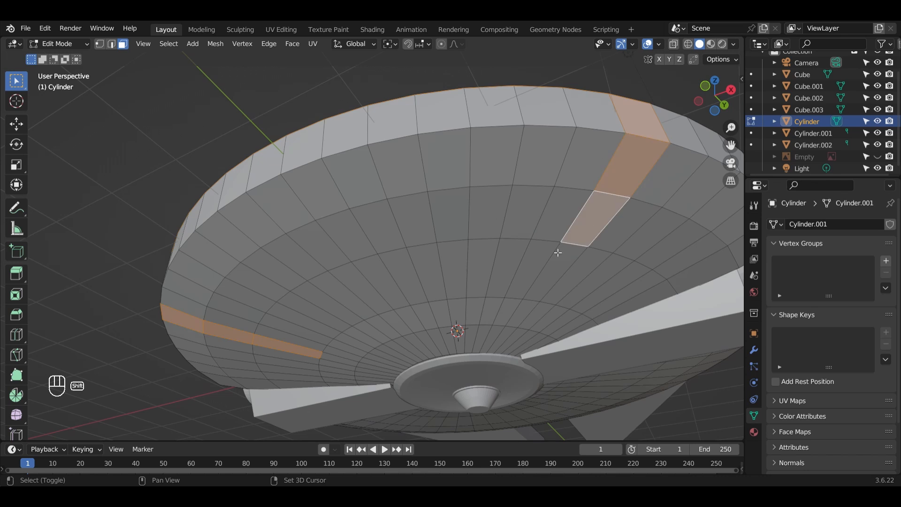
pyautogui.keyDown('shift'); pyautogui.click(550, 285); pyautogui.keyUp('shift')
pyautogui.keyDown('shift'); pyautogui.click(529, 311); pyautogui.keyUp('shift')
# Add the outer and middle rings of underside faces between the two radial strips to the selection.
pyautogui.moveTo(504, 317); pyautogui.dragTo(440, 197, button='middle')
pyautogui.keyDown('shift'); pyautogui.moveTo(254, 96); pyautogui.dragTo(386, 200); pyautogui.keyUp('shift')
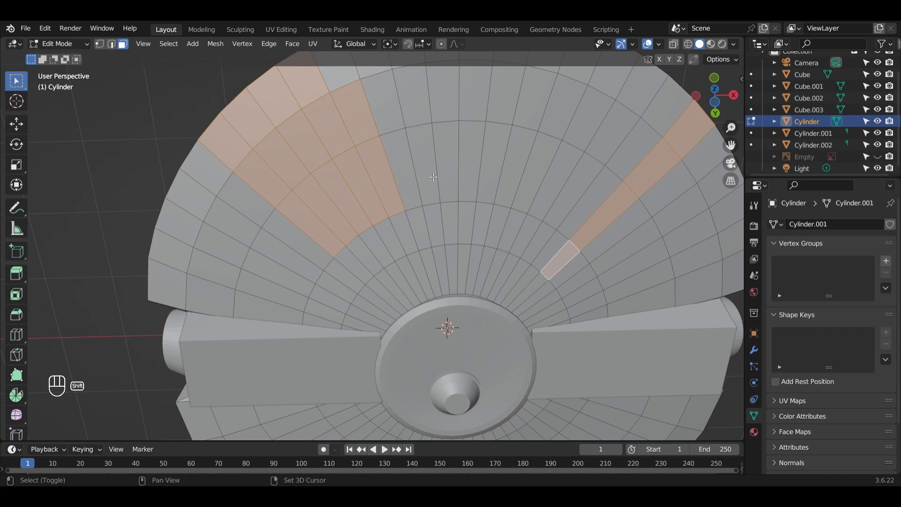
pyautogui.keyDown('shift'); pyautogui.moveTo(390, 123); pyautogui.dragTo(596, 197); pyautogui.keyUp('shift')
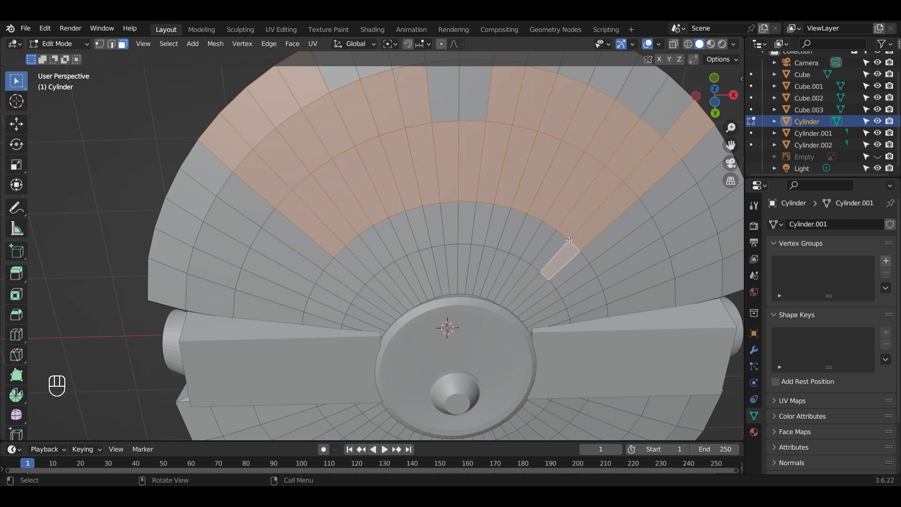
pyautogui.keyDown('shift'); pyautogui.moveTo(477, 147); pyautogui.dragTo(479, 215, button='middle'); pyautogui.keyUp('shift')
pyautogui.keyDown('shift'); pyautogui.moveTo(460, 134); pyautogui.dragTo(489, 184); pyautogui.keyUp('shift')
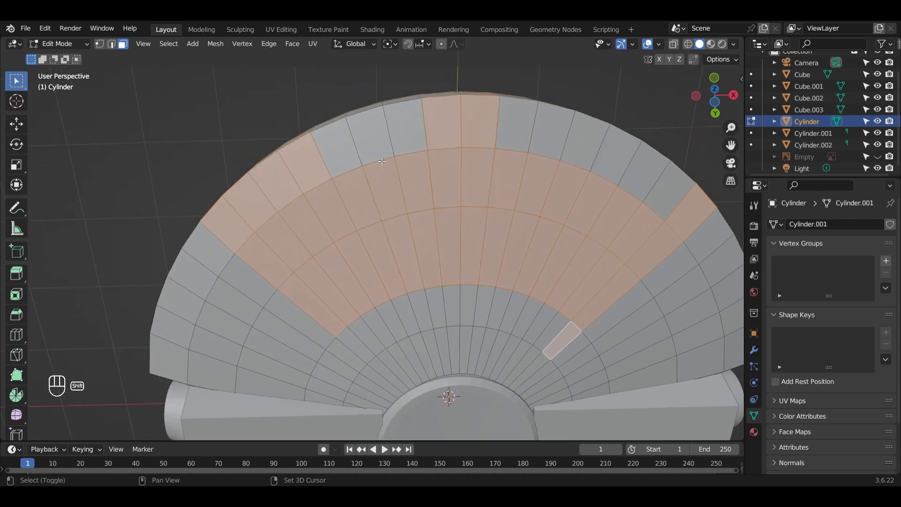
pyautogui.keyDown('shift'); pyautogui.moveTo(346, 151); pyautogui.dragTo(423, 168); pyautogui.keyUp('shift')
pyautogui.keyDown('shift'); pyautogui.moveTo(507, 142); pyautogui.dragTo(578, 165); pyautogui.keyUp('shift')
pyautogui.keyDown('shift'); pyautogui.moveTo(619, 188); pyautogui.dragTo(659, 218); pyautogui.keyUp('shift')
pyautogui.keyDown('shift'); pyautogui.click(606, 198); pyautogui.keyUp('shift')
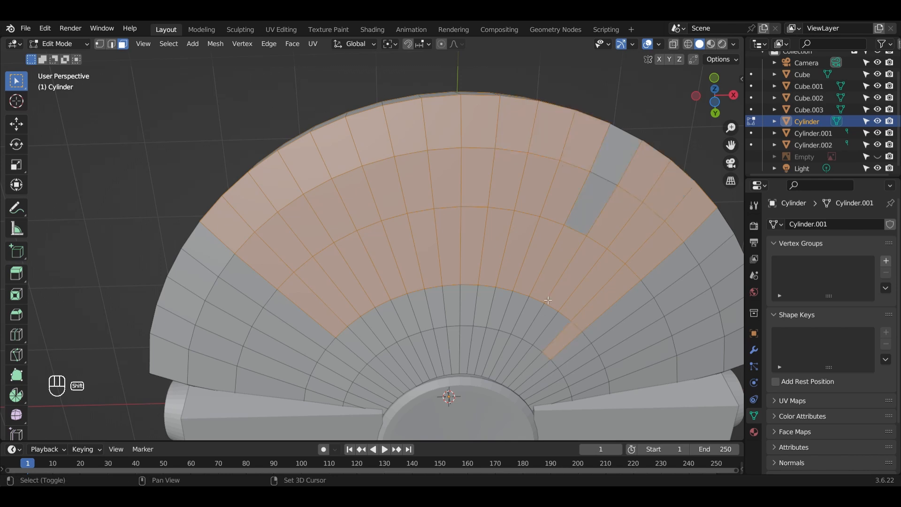
# Complete the underside wedge selection by adding the missed outer faces and the inner faces up to the central disc.
pyautogui.keyDown('shift'); pyautogui.moveTo(575, 165); pyautogui.dragTo(613, 215); pyautogui.keyUp('shift')
pyautogui.keyDown('shift'); pyautogui.moveTo(405, 298); pyautogui.dragTo(535, 343); pyautogui.keyUp('shift')
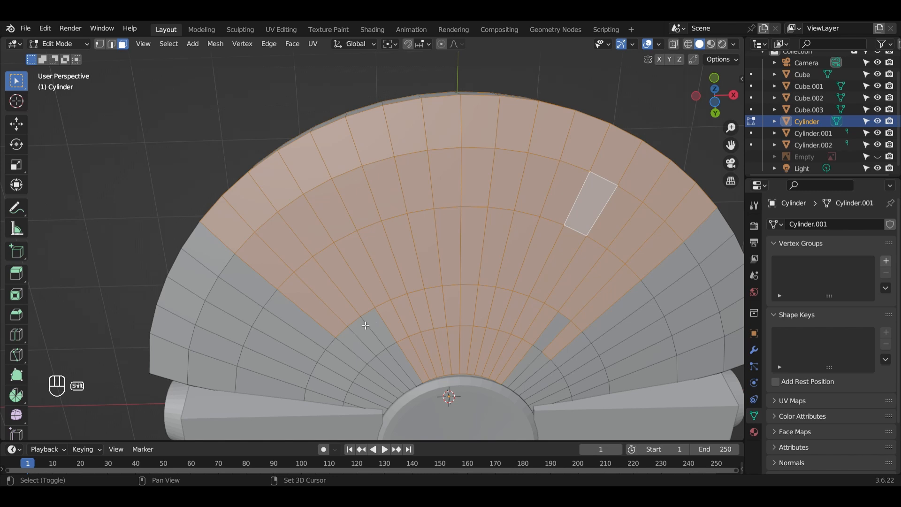
pyautogui.keyDown('shift'); pyautogui.moveTo(366, 326); pyautogui.dragTo(417, 379); pyautogui.keyUp('shift')
pyautogui.keyDown('shift'); pyautogui.click(358, 350); pyautogui.keyUp('shift')
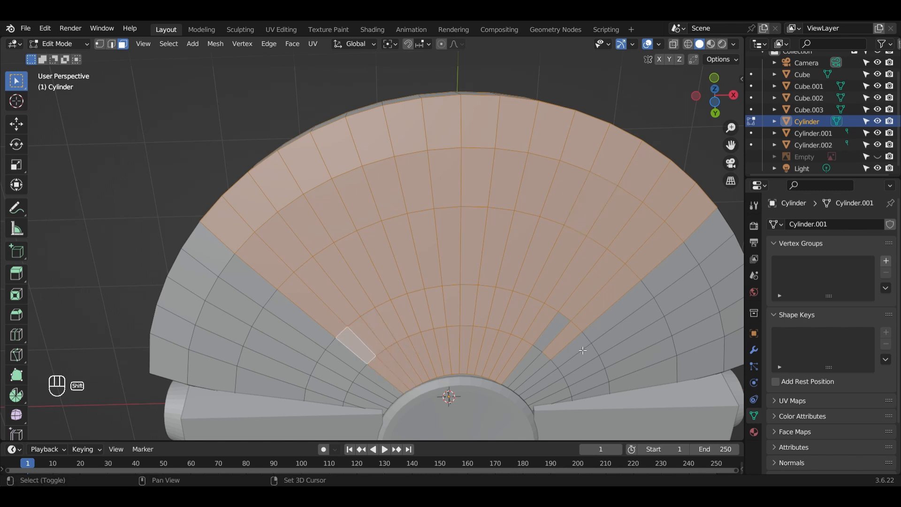
pyautogui.keyDown('shift'); pyautogui.click(548, 336); pyautogui.keyUp('shift')
pyautogui.keyDown('shift'); pyautogui.click(538, 362); pyautogui.keyUp('shift')
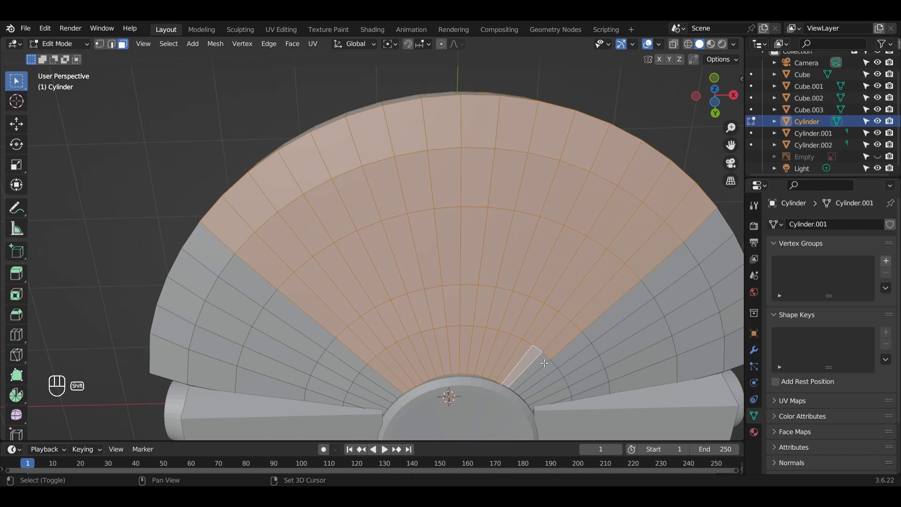
# Extrude the selected rear wedge faces along their normals by about 0.032 m and clear the selection.
pyautogui.moveTo(544, 363)
pyautogui.mouseDown(button='middle')
pyautogui.moveTo(536, 319)
pyautogui.moveTo(530, 363)
pyautogui.moveTo(498, 364)
pyautogui.moveTo(535, 373)
pyautogui.moveTo(432, 361)
pyautogui.moveTo(513, 325)
pyautogui.moveTo(481, 374)
pyautogui.moveTo(540, 360)
pyautogui.mouseUp(button='middle')
pyautogui.scroll(2, 481, 374)
pyautogui.keyDown('shift'); pyautogui.moveTo(473, 373); pyautogui.dragTo(626, 306, button='middle'); pyautogui.keyUp('shift')
pyautogui.hotkey('alt', 'e')
pyautogui.click(627, 306)
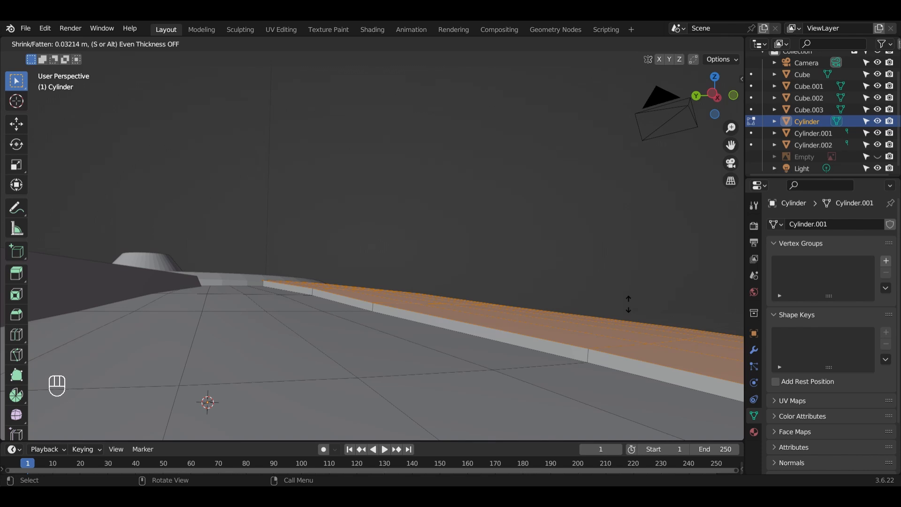
pyautogui.click(629, 304)
pyautogui.moveTo(634, 308); pyautogui.dragTo(486, 345, button='middle')
pyautogui.hotkey('alt', 'a')
pyautogui.moveTo(567, 304); pyautogui.dragTo(651, 380, button='middle')
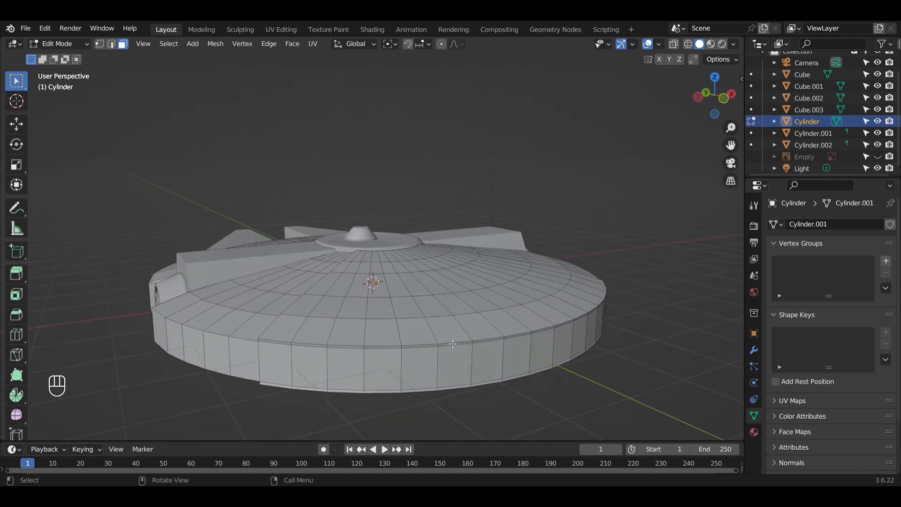
pyautogui.keyDown('shift'); pyautogui.moveTo(453, 343); pyautogui.dragTo(595, 355, button='middle'); pyautogui.keyUp('shift')
pyautogui.moveTo(509, 350); pyautogui.dragTo(451, 329, button='middle')
pyautogui.scroll(1, 547, 366)
pyautogui.scroll(4, 434, 315)
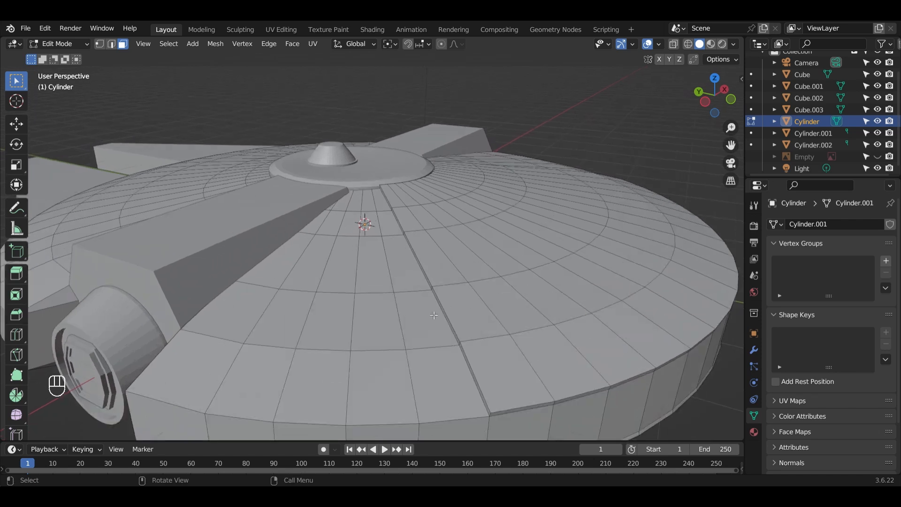
pyautogui.click(392, 382)
pyautogui.keyDown('shift'); pyautogui.click(438, 385); pyautogui.keyUp('shift')
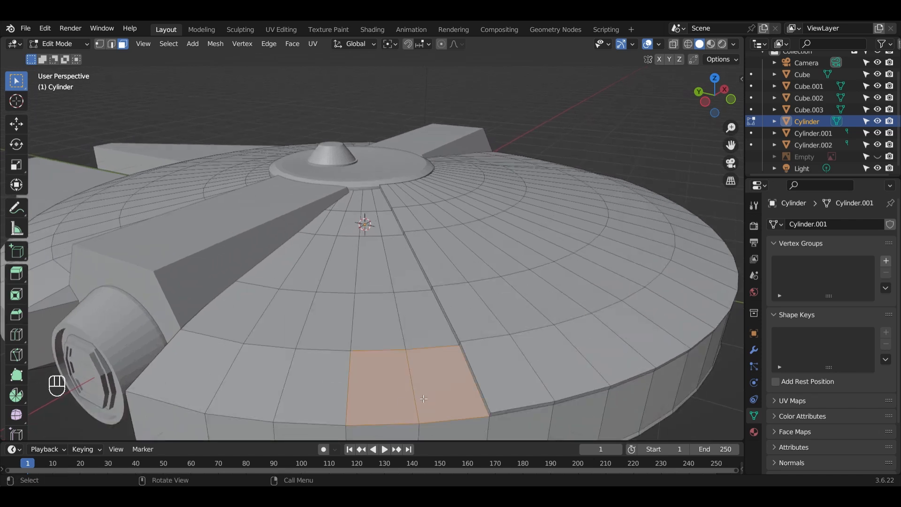
pyautogui.keyDown('shift'); pyautogui.click(194, 365); pyautogui.keyUp('shift')
pyautogui.keyDown('shift'); pyautogui.moveTo(314, 329); pyautogui.dragTo(314, 330); pyautogui.keyUp('shift')
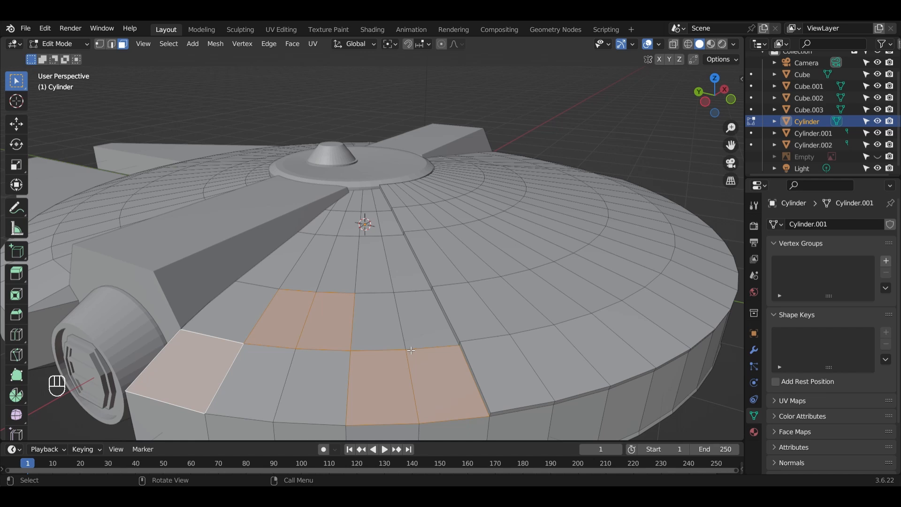
# Select a matching pair of adjacent top hull faces near each side arm, midway between the central disc and the rim.
pyautogui.click(337, 280)
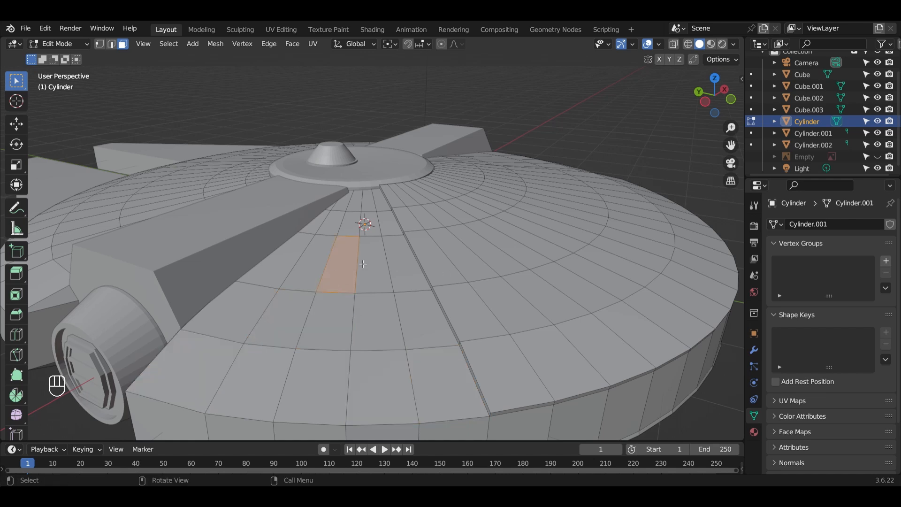
pyautogui.keyDown('shift'); pyautogui.click(313, 270); pyautogui.keyUp('shift')
pyautogui.moveTo(313, 270); pyautogui.dragTo(456, 296, button='middle')
pyautogui.keyDown('shift'); pyautogui.click(488, 268); pyautogui.keyUp('shift')
pyautogui.keyDown('shift'); pyautogui.click(509, 275); pyautogui.keyUp('shift')
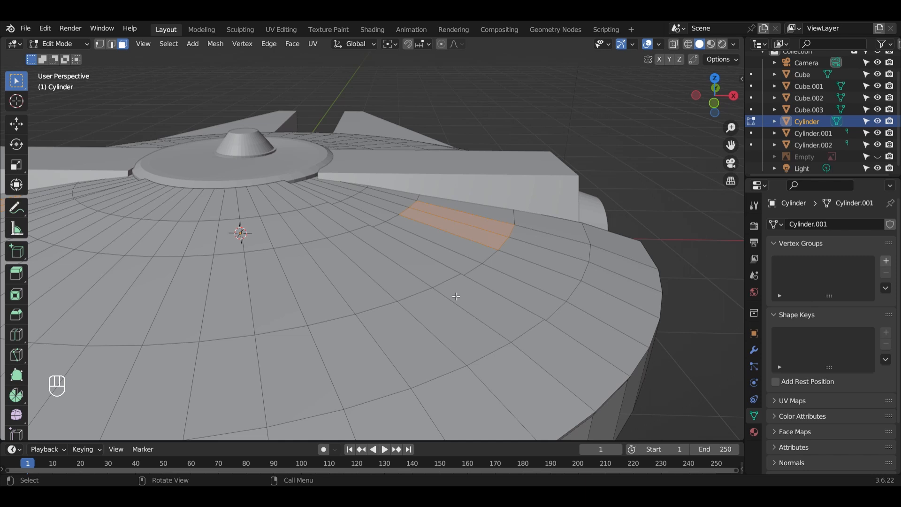
# Add the corresponding pair of underside faces near each side arm to the selection.
pyautogui.moveTo(456, 297); pyautogui.dragTo(497, 227, button='middle')
pyautogui.moveTo(554, 287); pyautogui.dragTo(383, 292, button='middle')
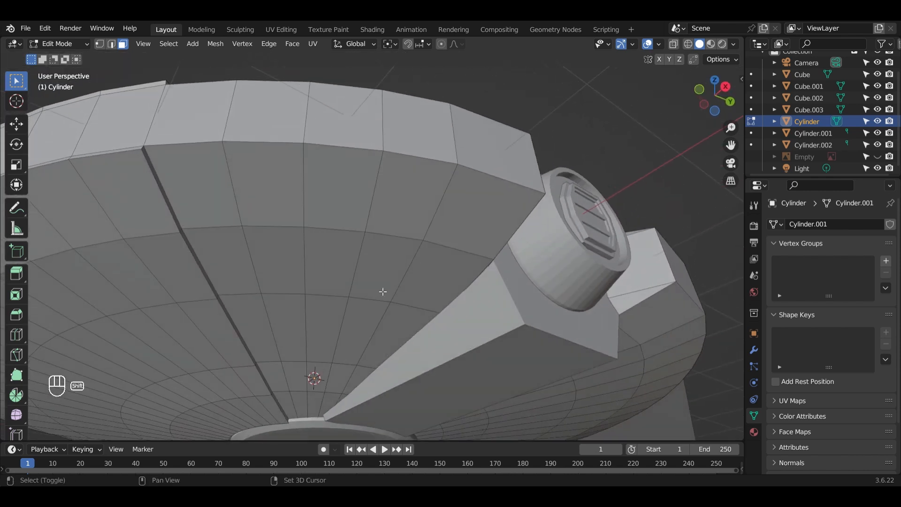
pyautogui.click(308, 324)
pyautogui.moveTo(308, 325); pyautogui.dragTo(492, 325, button='middle')
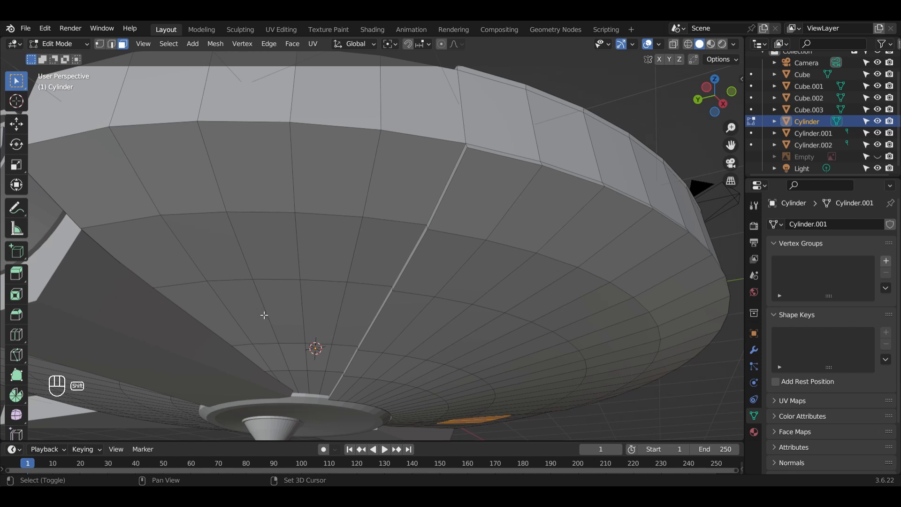
pyautogui.moveTo(293, 301); pyautogui.dragTo(342, 217, button='middle')
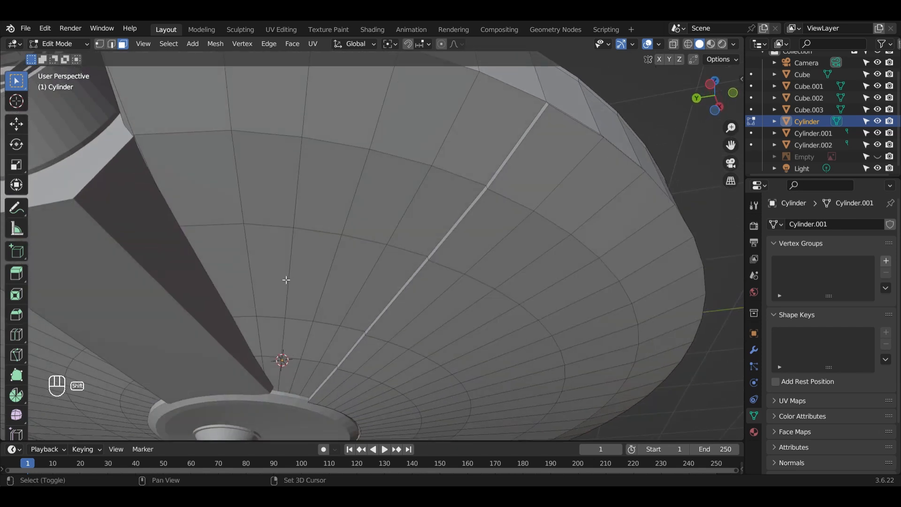
pyautogui.moveTo(285, 277); pyautogui.dragTo(301, 286)
pyautogui.moveTo(490, 308); pyautogui.dragTo(471, 349, button='middle')
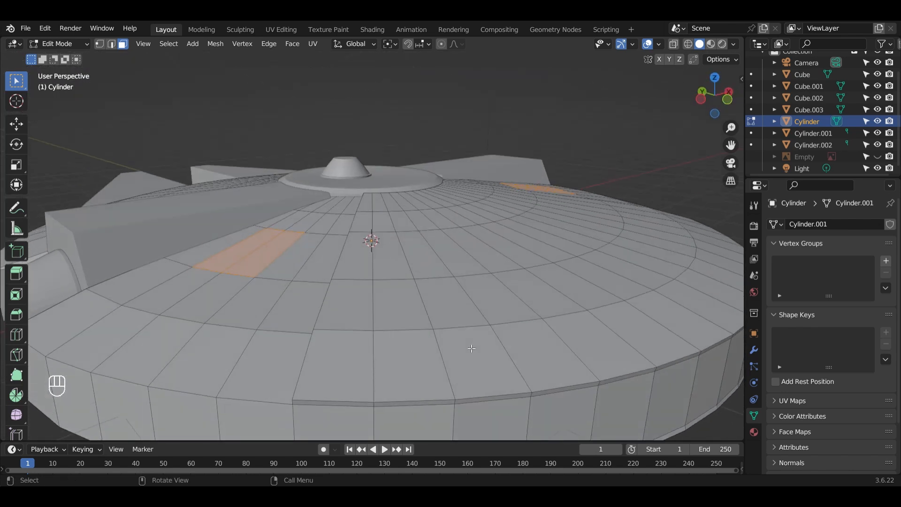
# Extrude the selected face pairs inward along their normals by about 0.094 m to form recesses, and clear the selection.
pyautogui.hotkey('alt', 'e')
pyautogui.click(469, 345)
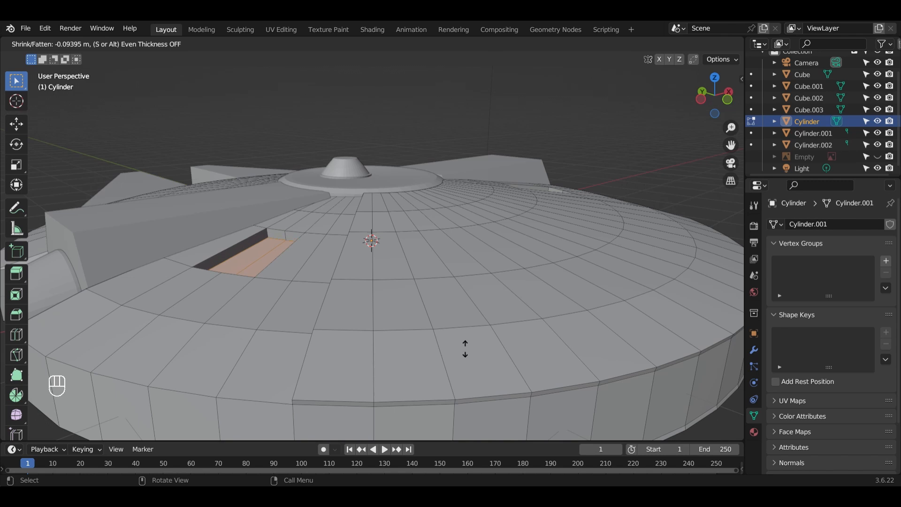
pyautogui.click(466, 351)
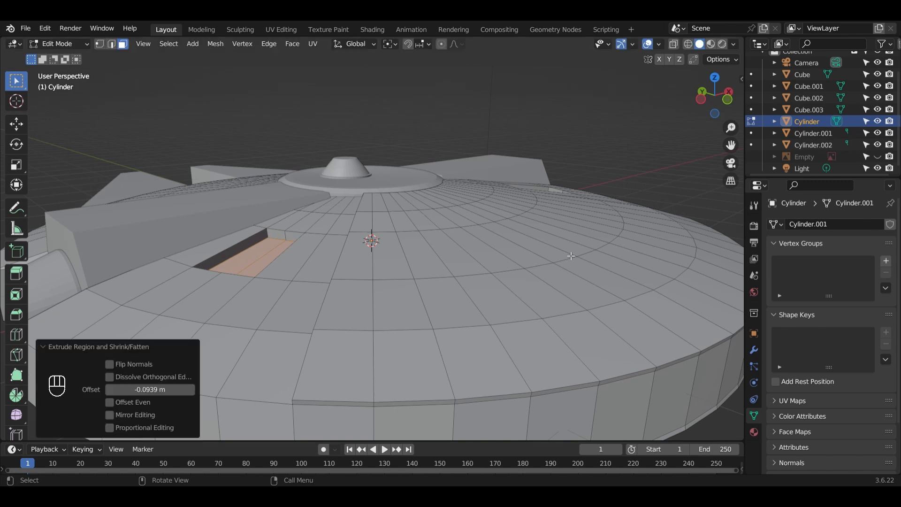
pyautogui.click(542, 118)
# Select the outer checkerboard plates on one top panel section: the rim pair, the pair below the recess and the rim face beside the arm.
pyautogui.scroll(-4, 618, 246)
pyautogui.moveTo(617, 245); pyautogui.dragTo(545, 274, button='middle')
pyautogui.scroll(1, 544, 274)
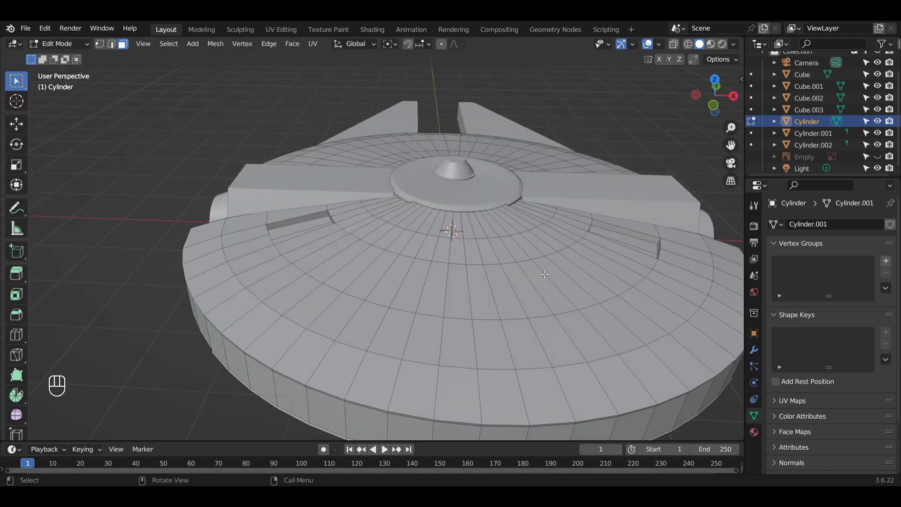
pyautogui.moveTo(494, 301); pyautogui.dragTo(398, 274, button='middle')
pyautogui.scroll(1, 426, 325)
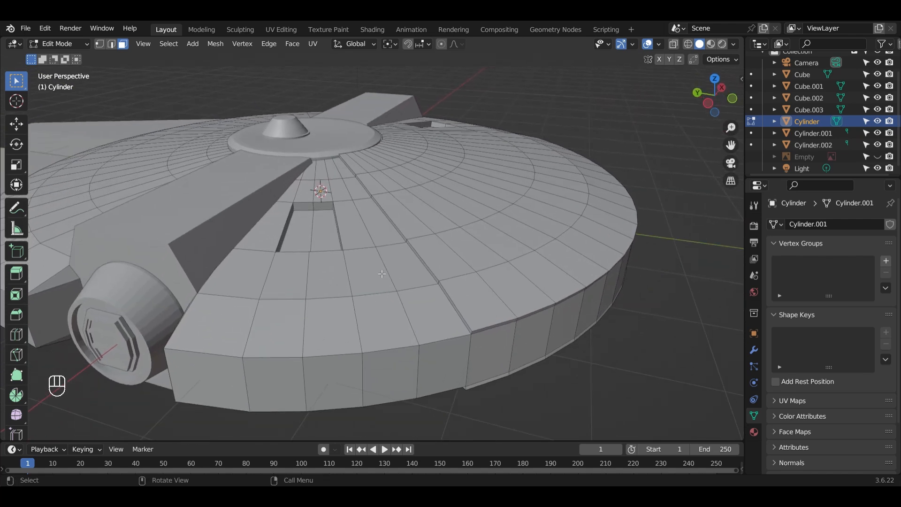
pyautogui.click(405, 313)
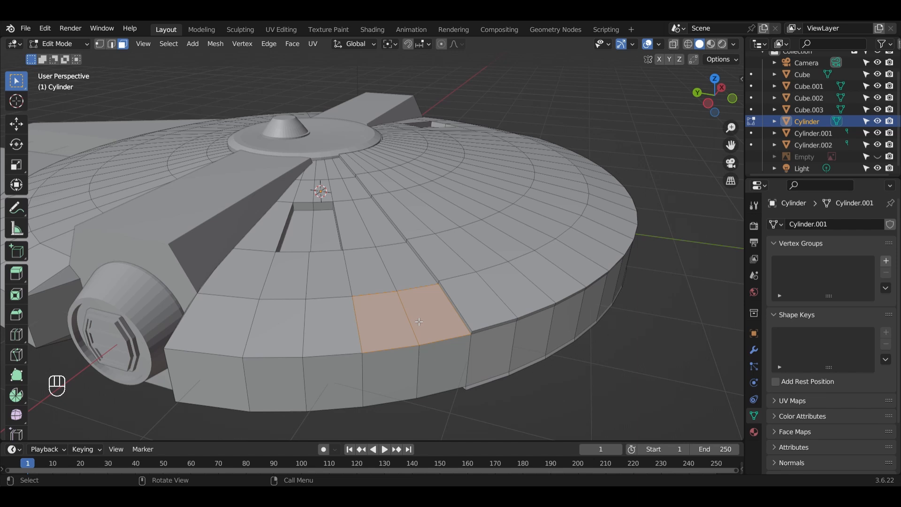
pyautogui.keyDown('shift'); pyautogui.click(302, 279); pyautogui.keyUp('shift')
pyautogui.keyDown('shift'); pyautogui.click(231, 329); pyautogui.keyUp('shift')
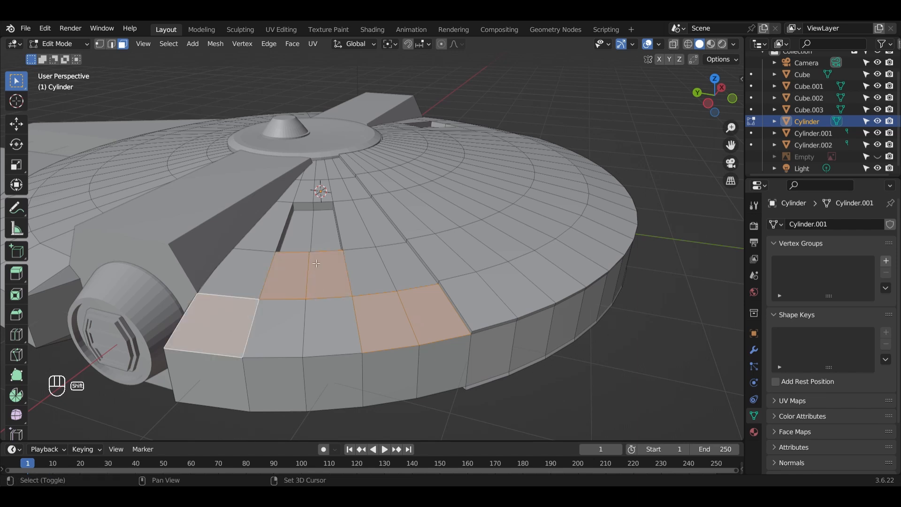
# Extend the checkerboard selection inward with the faces flanking the recess and the alternating faces up to the central disc.
pyautogui.keyDown('shift'); pyautogui.click(364, 221); pyautogui.keyUp('shift')
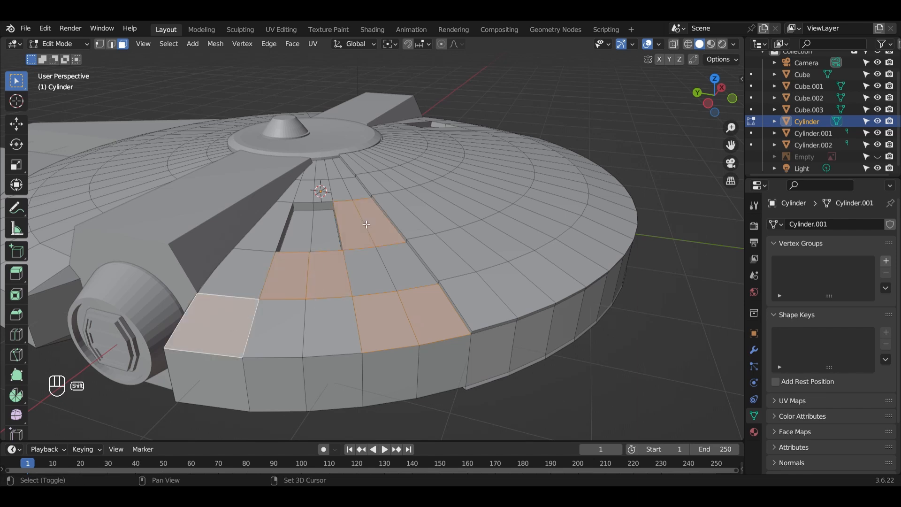
pyautogui.keyDown('shift'); pyautogui.click(278, 224); pyautogui.keyUp('shift')
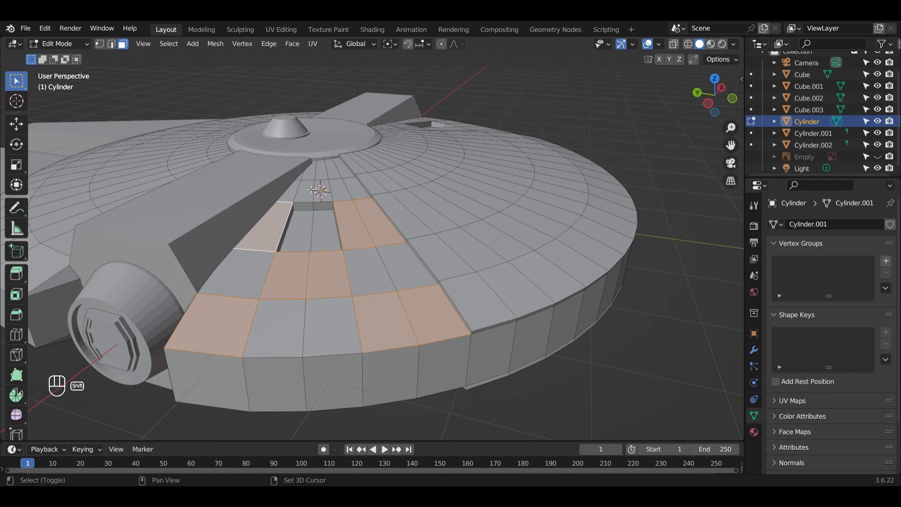
pyautogui.keyDown('shift'); pyautogui.click(313, 190); pyautogui.keyUp('shift')
pyautogui.keyDown('shift'); pyautogui.click(345, 175); pyautogui.keyUp('shift')
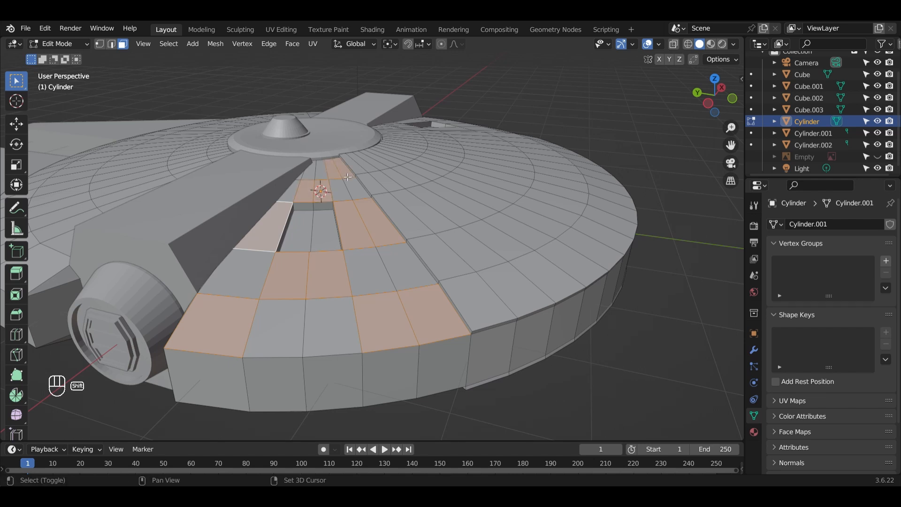
pyautogui.keyDown('shift'); pyautogui.click(305, 181); pyautogui.keyUp('shift')
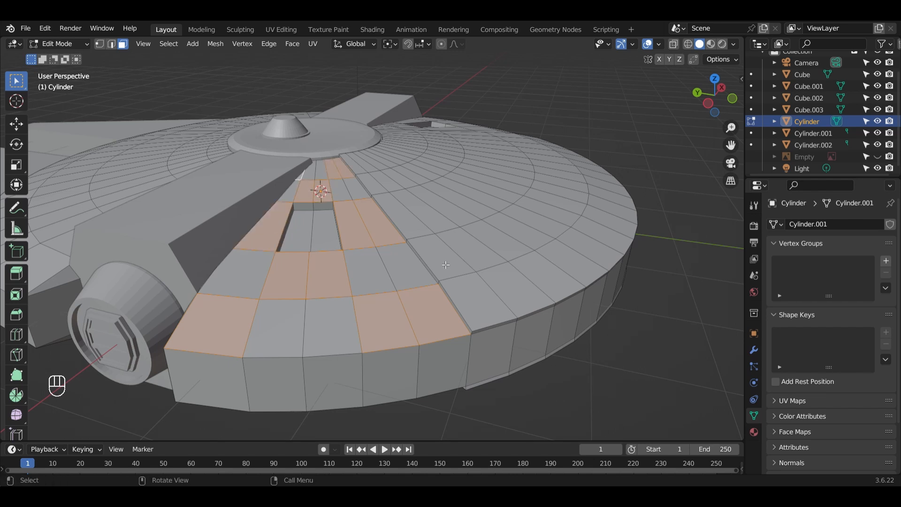
# Add the mirrored rim, middle and recess-flanking checkerboard faces on the opposite top panel section to the selection.
pyautogui.scroll(2, 446, 265)
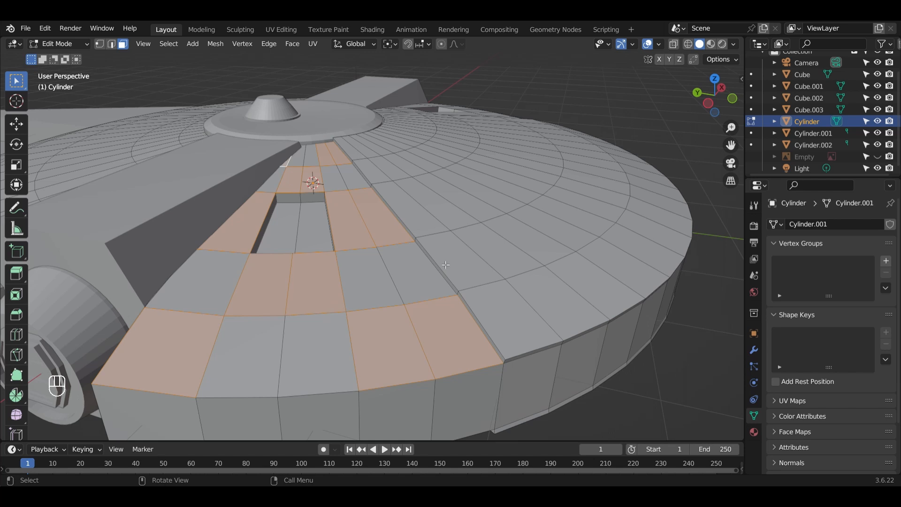
pyautogui.scroll(-3, 445, 265)
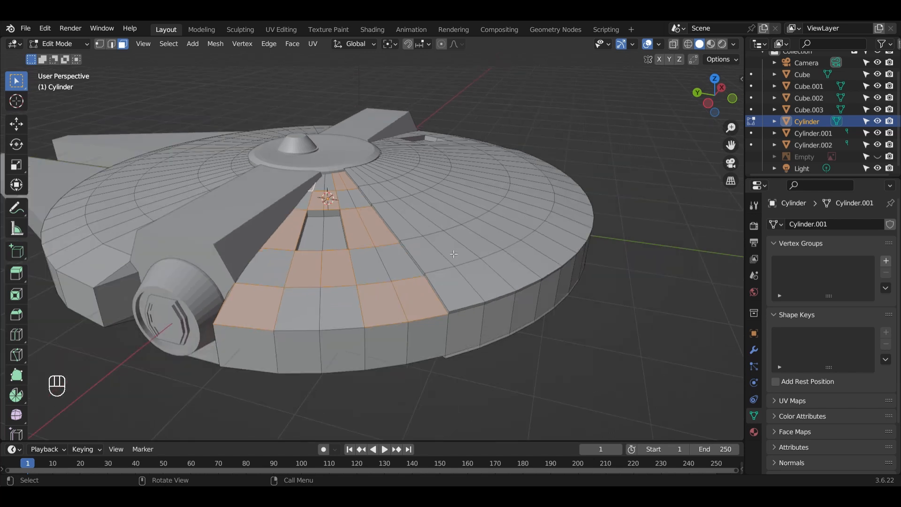
pyautogui.moveTo(570, 237); pyautogui.dragTo(351, 265, button='middle')
pyautogui.keyDown('shift'); pyautogui.moveTo(511, 322); pyautogui.dragTo(528, 322); pyautogui.keyUp('shift')
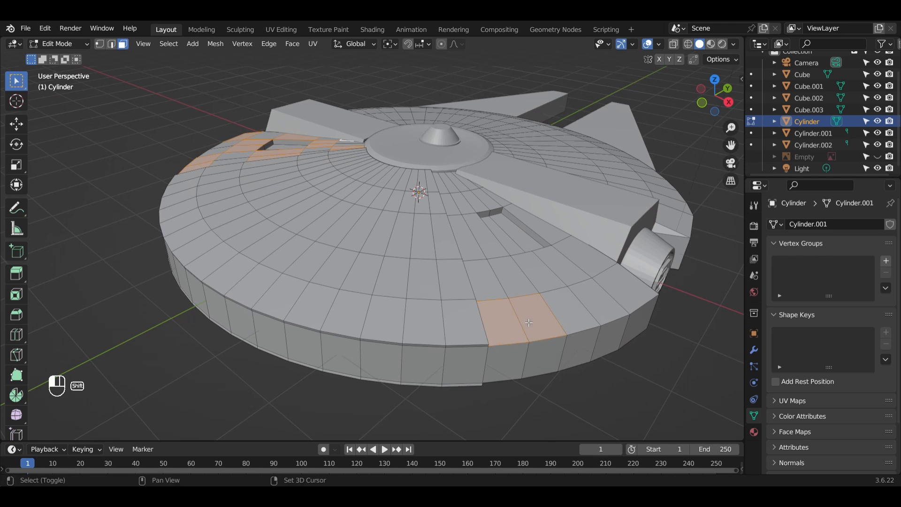
pyautogui.keyDown('shift'); pyautogui.moveTo(545, 278); pyautogui.dragTo(551, 269); pyautogui.keyUp('shift')
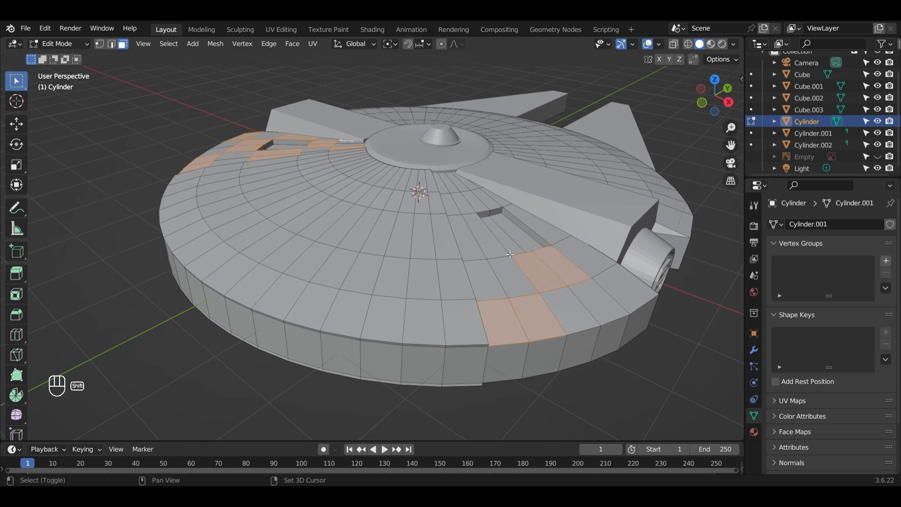
pyautogui.keyDown('shift'); pyautogui.click(474, 243); pyautogui.keyUp('shift')
pyautogui.keyDown('shift'); pyautogui.click(625, 292); pyautogui.keyUp('shift')
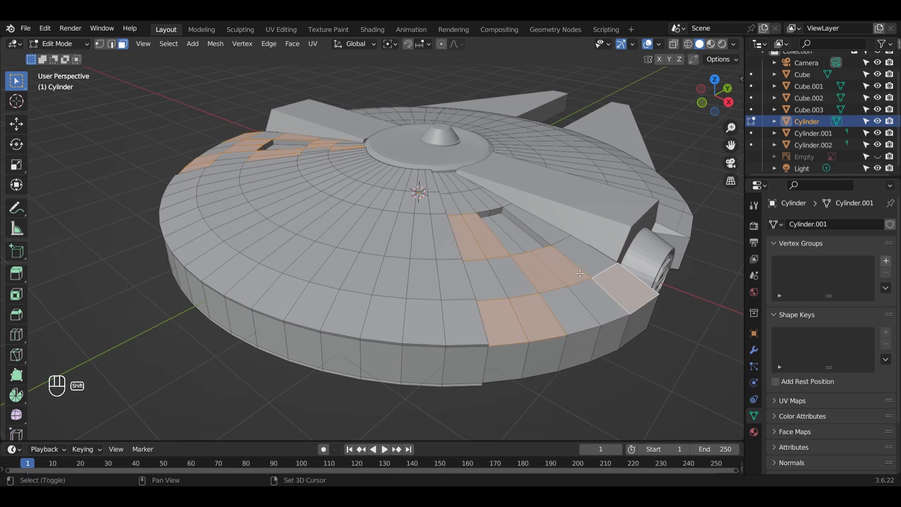
pyautogui.keyDown('shift'); pyautogui.click(553, 236); pyautogui.keyUp('shift')
# Complete the opposite section's checkerboard selection with the alternating faces between the recess and the central disc.
pyautogui.scroll(2, 545, 216)
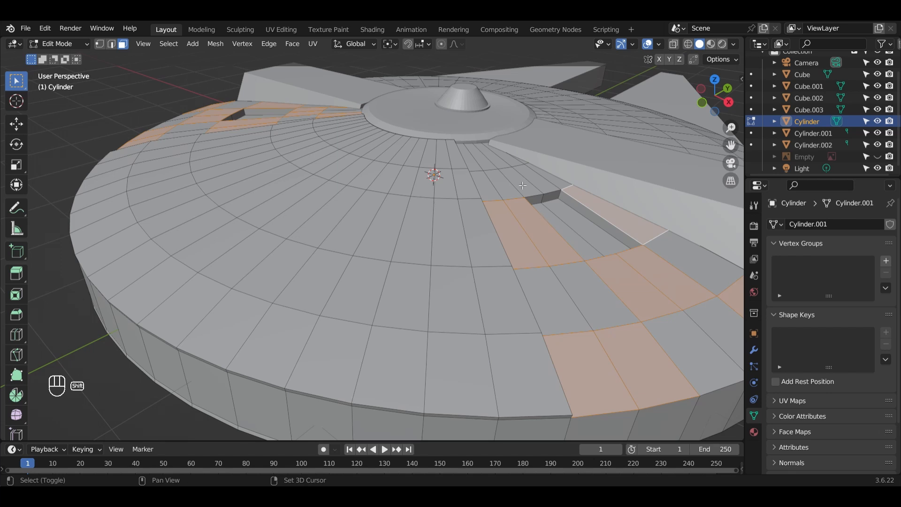
pyautogui.press('b')
pyautogui.keyDown('shift'); pyautogui.moveTo(532, 190); pyautogui.dragTo(535, 191); pyautogui.keyUp('shift')
pyautogui.keyDown('shift'); pyautogui.moveTo(527, 266); pyautogui.dragTo(416, 336, button='middle'); pyautogui.keyUp('shift')
pyautogui.scroll(2, 415, 336)
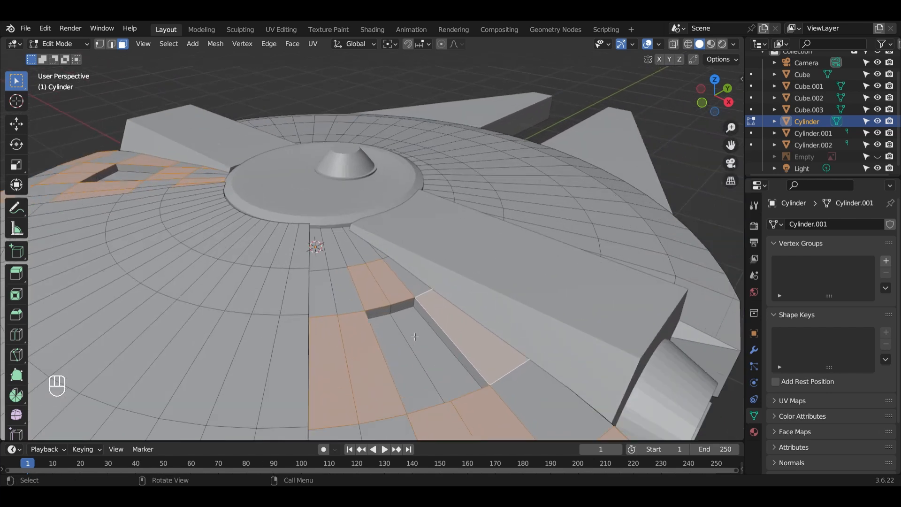
pyautogui.keyDown('shift'); pyautogui.click(325, 266); pyautogui.keyUp('shift')
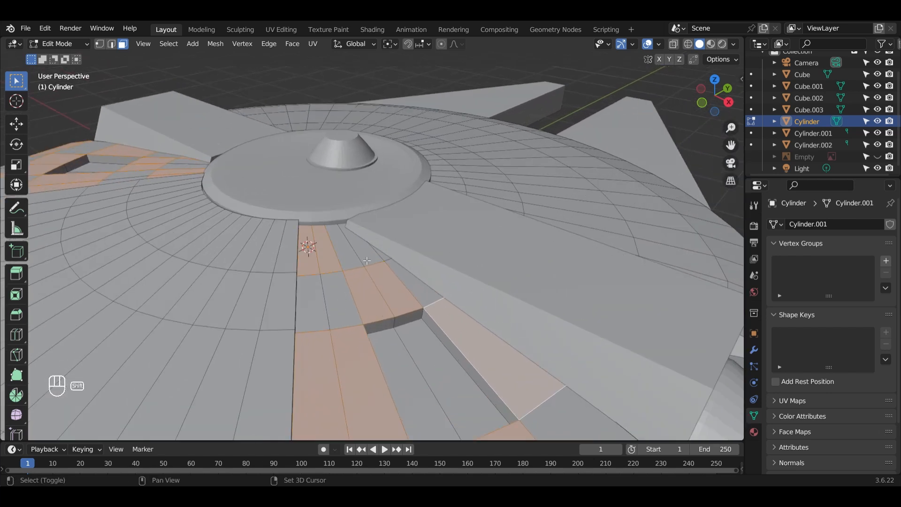
pyautogui.keyDown('shift'); pyautogui.click(391, 259); pyautogui.keyUp('shift')
# Inset the selected checkerboard faces by 0.01 m as joined plates, with the Individual option off.
pyautogui.keyDown('shift'); pyautogui.moveTo(476, 355); pyautogui.dragTo(392, 160, button='middle'); pyautogui.keyUp('shift')
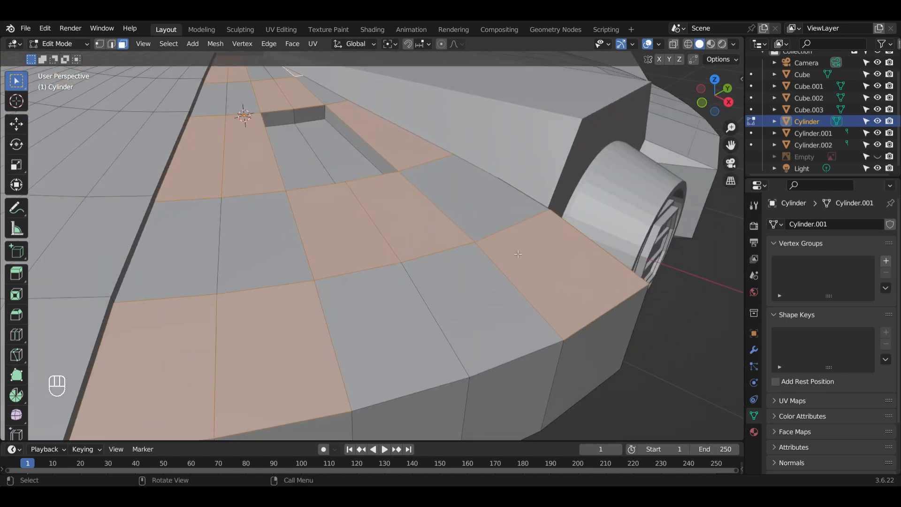
pyautogui.press('i')
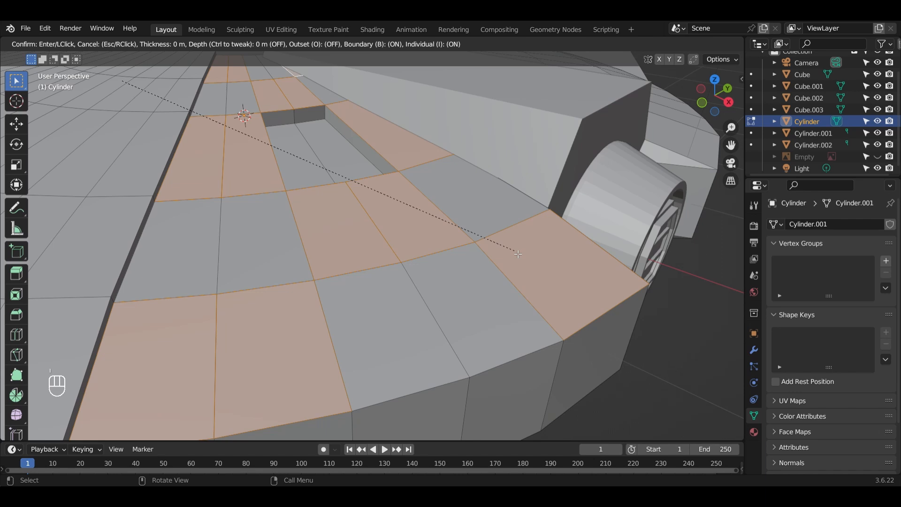
pyautogui.press('KP_Decimal')
pyautogui.press('KP_0')
pyautogui.press('KP_1')
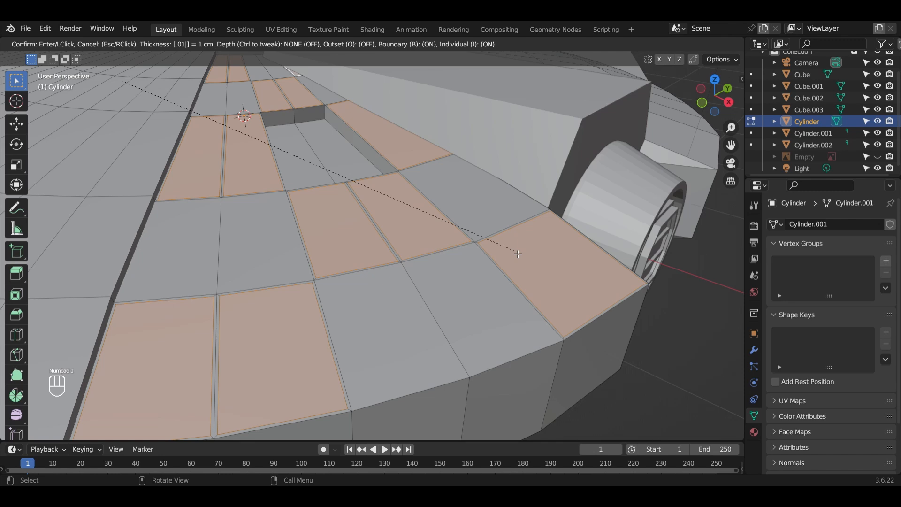
pyautogui.press('i')
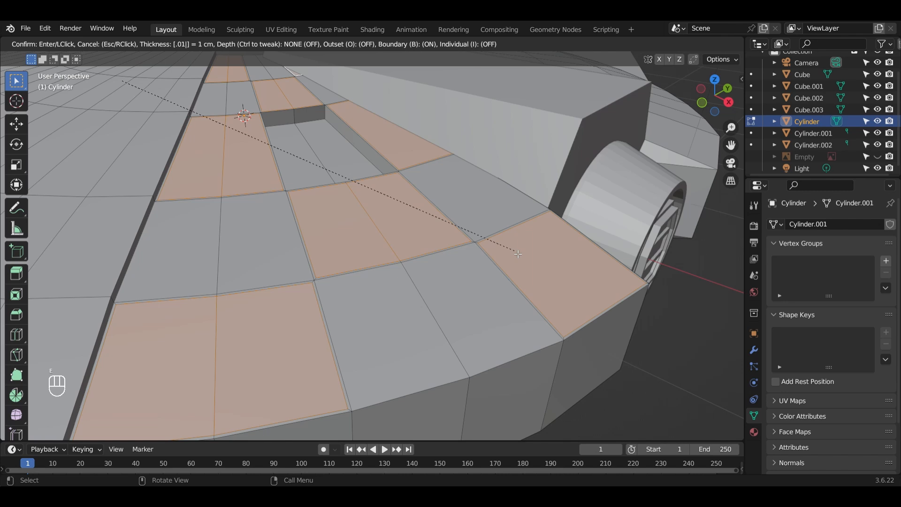
pyautogui.press('KP_Decimal')
pyautogui.write('01')
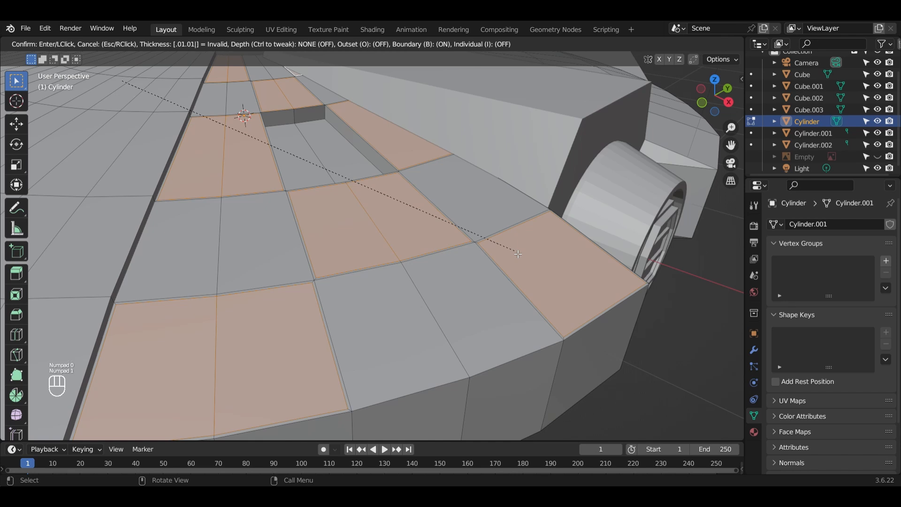
pyautogui.press('KP_Enter')
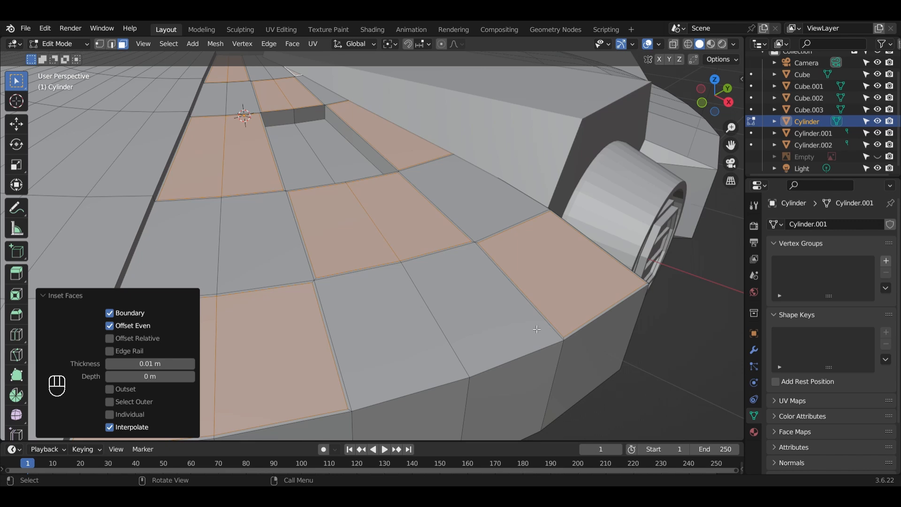
# Extrude the inset checkerboard plates outward by 0.01 m and clear the selection.
pyautogui.press('e')
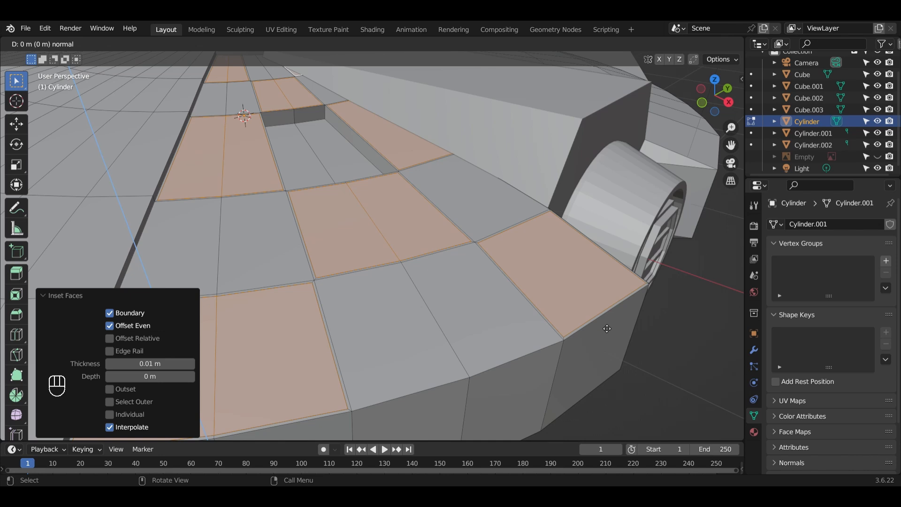
pyautogui.write('.01')
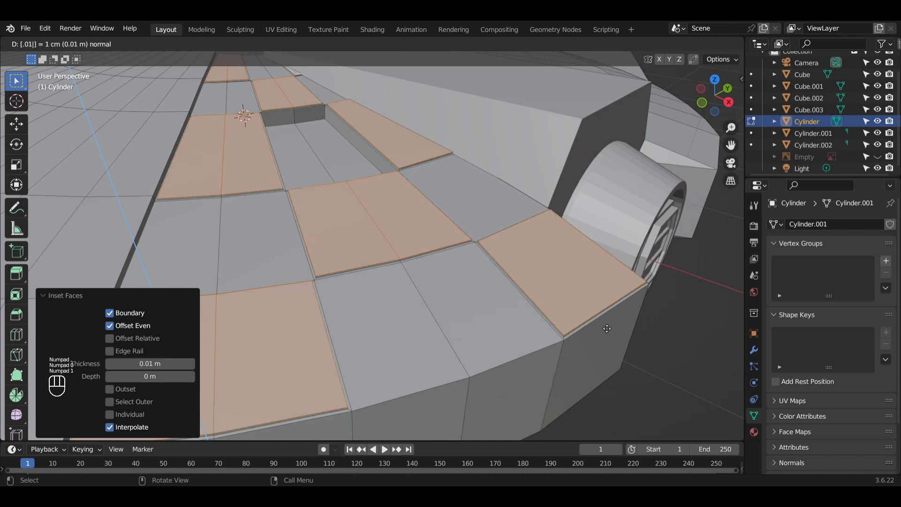
pyautogui.press('KP_Enter')
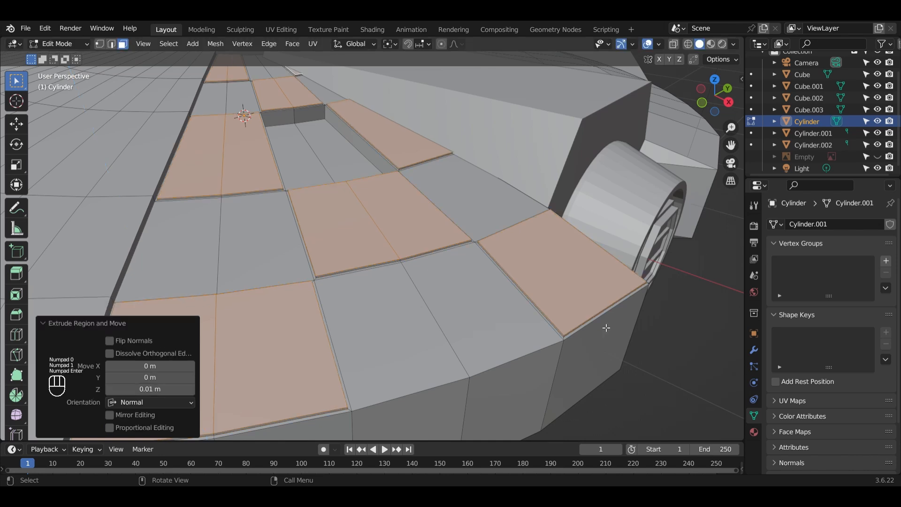
pyautogui.hotkey('alt', 'a')
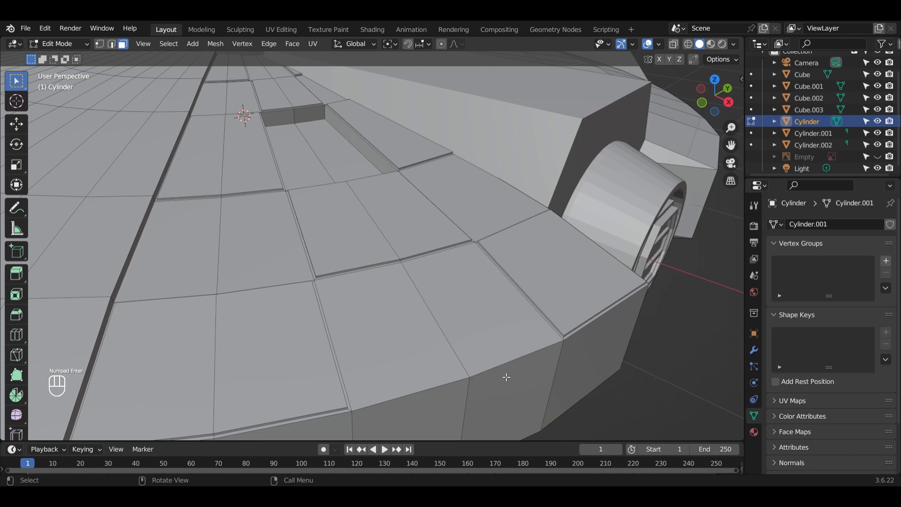
pyautogui.scroll(-2, 502, 374)
pyautogui.scroll(-2, 459, 345)
pyautogui.moveTo(364, 297); pyautogui.dragTo(437, 281, button='middle')
pyautogui.moveTo(382, 313); pyautogui.dragTo(422, 291, button='middle')
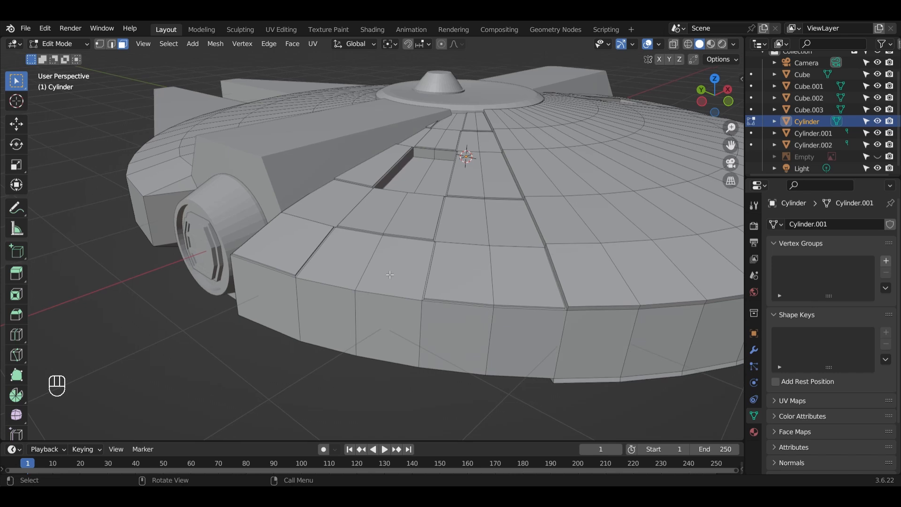
# Select the remaining unraised rim and middle-row faces of the first plated section, plus the one beside the side arm.
pyautogui.scroll(5, 405, 279)
pyautogui.moveTo(353, 284); pyautogui.dragTo(399, 292)
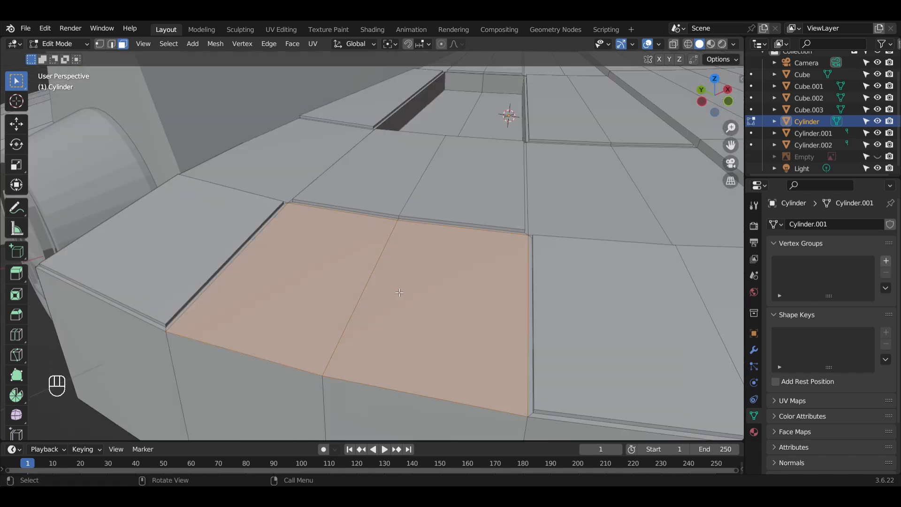
pyautogui.moveTo(439, 296); pyautogui.dragTo(469, 310, button='middle')
pyautogui.keyDown('shift'); pyautogui.click(535, 316); pyautogui.keyUp('shift')
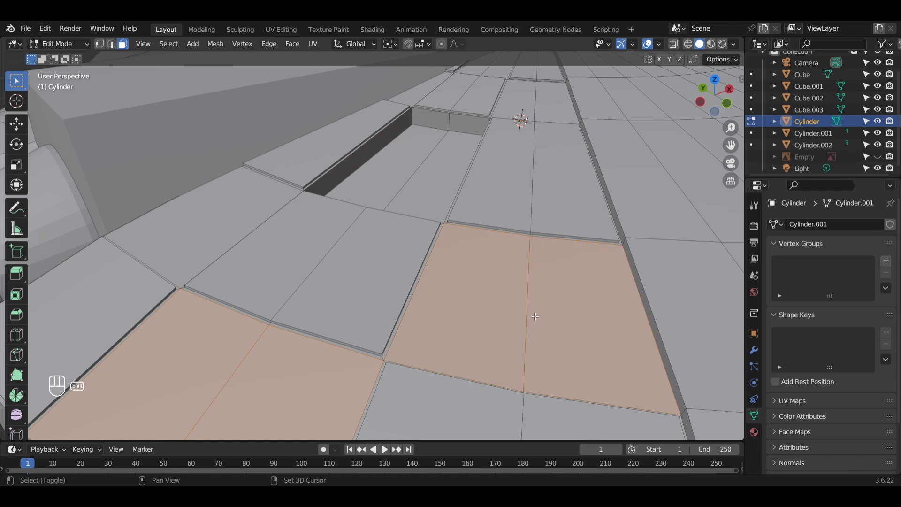
pyautogui.keyDown('shift'); pyautogui.click(239, 203); pyautogui.keyUp('shift')
# Add the unraised alternating faces between the recess and the central disc on the first section to the selection.
pyautogui.keyDown('shift'); pyautogui.moveTo(441, 193); pyautogui.dragTo(390, 255, button='middle'); pyautogui.keyUp('shift')
pyautogui.scroll(4, 423, 226)
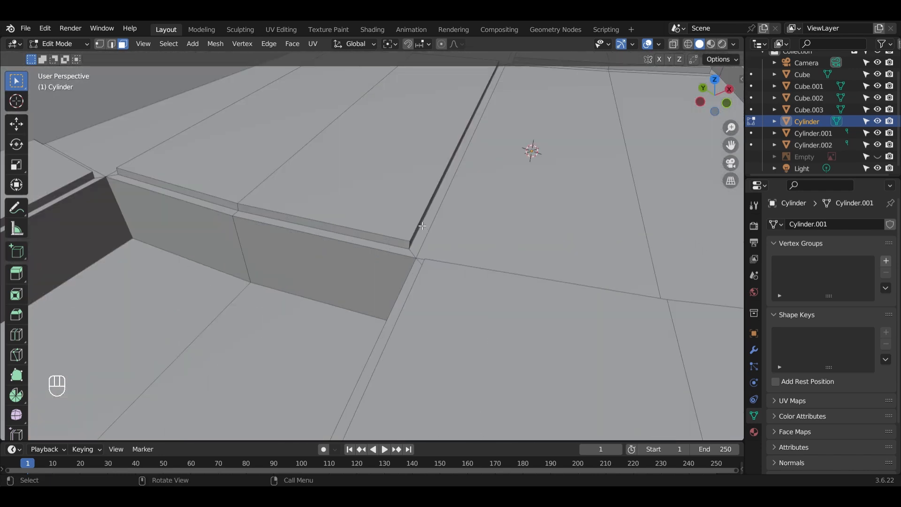
pyautogui.keyDown('shift'); pyautogui.click(612, 234); pyautogui.keyUp('shift')
pyautogui.scroll(-4, 521, 238)
pyautogui.keyDown('shift'); pyautogui.click(321, 199); pyautogui.keyUp('shift')
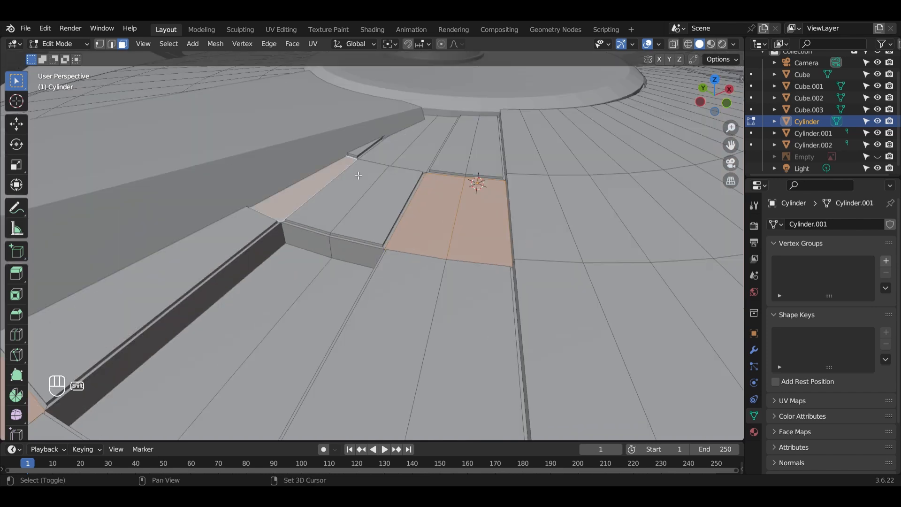
pyautogui.keyDown('shift'); pyautogui.click(405, 148); pyautogui.keyUp('shift')
# Add the unraised rim pair and the face beside the side arm on the opposite section to the selection.
pyautogui.scroll(-4, 525, 219)
pyautogui.moveTo(525, 220); pyautogui.dragTo(338, 281, button='middle')
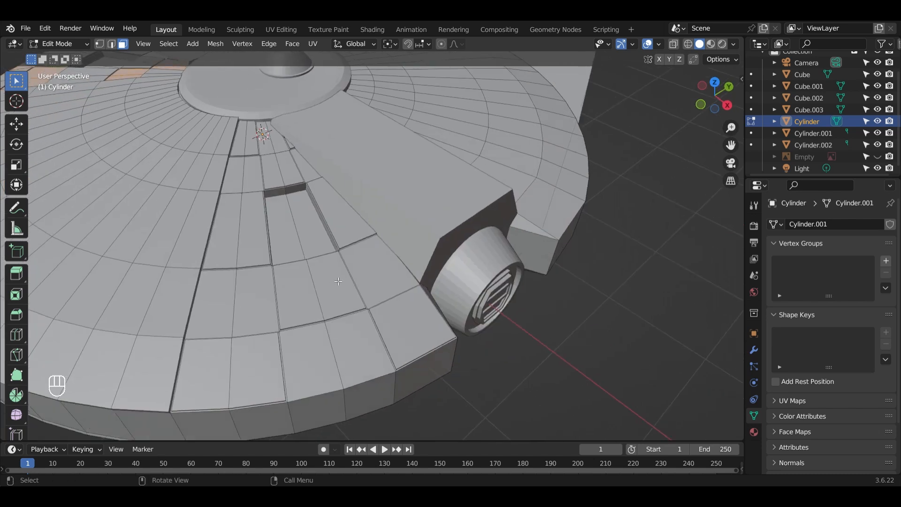
pyautogui.scroll(3, 319, 326)
pyautogui.keyDown('shift'); pyautogui.moveTo(319, 326); pyautogui.dragTo(388, 209, button='middle'); pyautogui.keyUp('shift')
pyautogui.keyDown('shift'); pyautogui.moveTo(393, 235); pyautogui.dragTo(442, 232); pyautogui.keyUp('shift')
pyautogui.keyDown('shift'); pyautogui.click(470, 132); pyautogui.keyUp('shift')
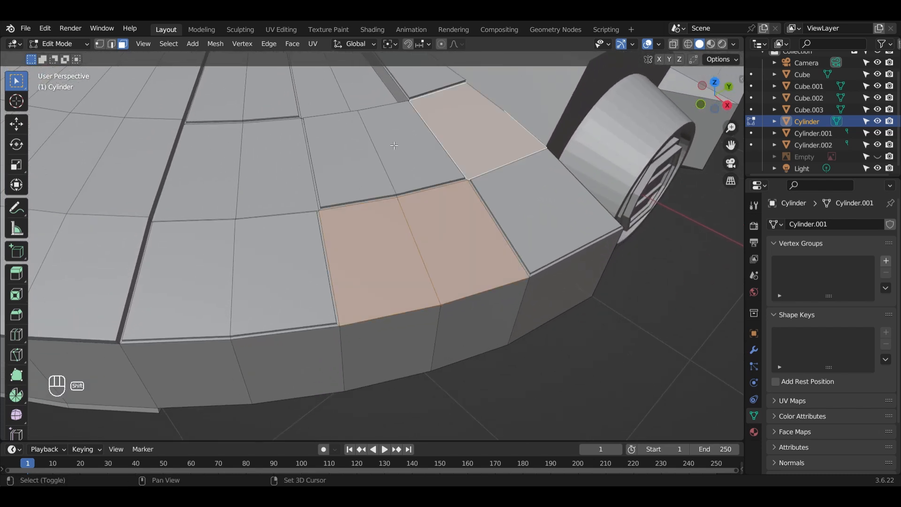
# Complete the opposite section's selection with its unraised middle-row faces and the alternating faces near the central disc.
pyautogui.keyDown('shift'); pyautogui.moveTo(247, 168); pyautogui.dragTo(340, 295, button='middle'); pyautogui.keyUp('shift')
pyautogui.keyDown('shift'); pyautogui.click(341, 222); pyautogui.keyUp('shift')
pyautogui.keyDown('shift'); pyautogui.moveTo(242, 217); pyautogui.dragTo(302, 175); pyautogui.keyUp('shift')
pyautogui.moveTo(303, 174); pyautogui.dragTo(388, 239, button='middle')
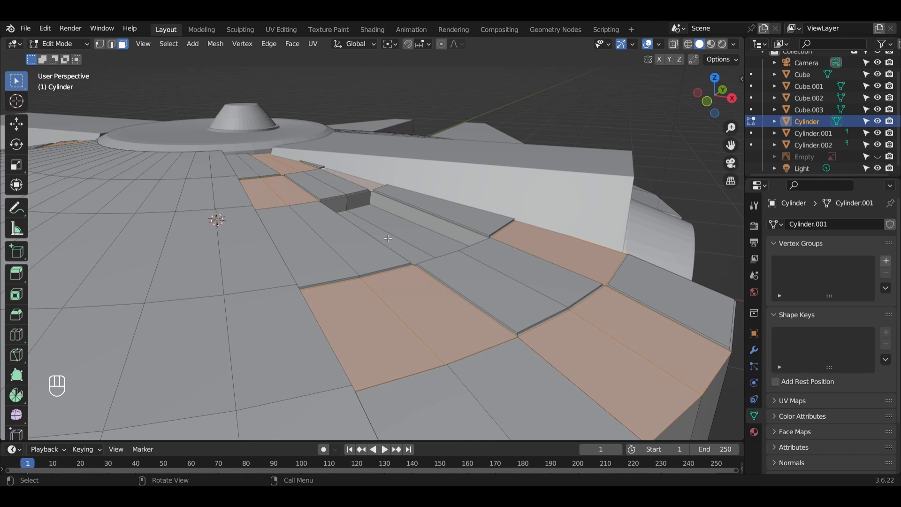
# Inset the selected checkerboard faces by 0.01 m, extrude them outward by 0.01 m, and clear the selection.
pyautogui.write('i.01')
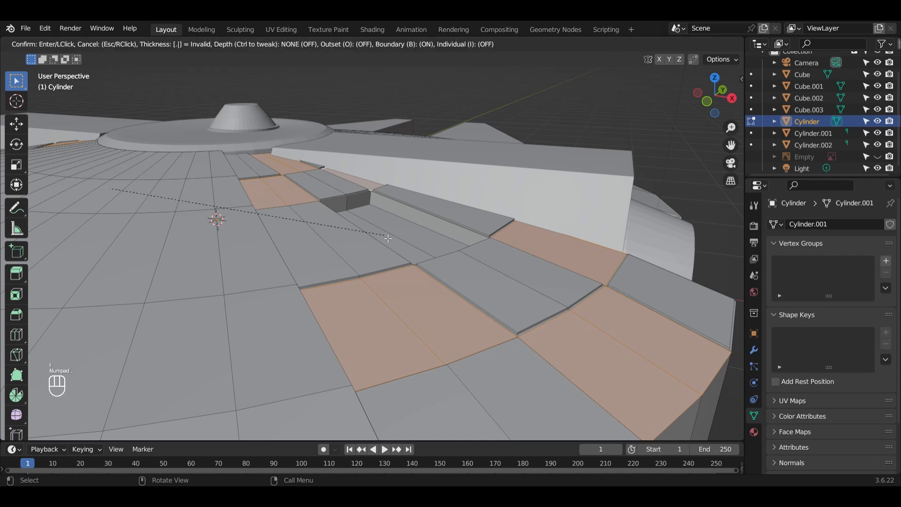
pyautogui.press('KP_Enter')
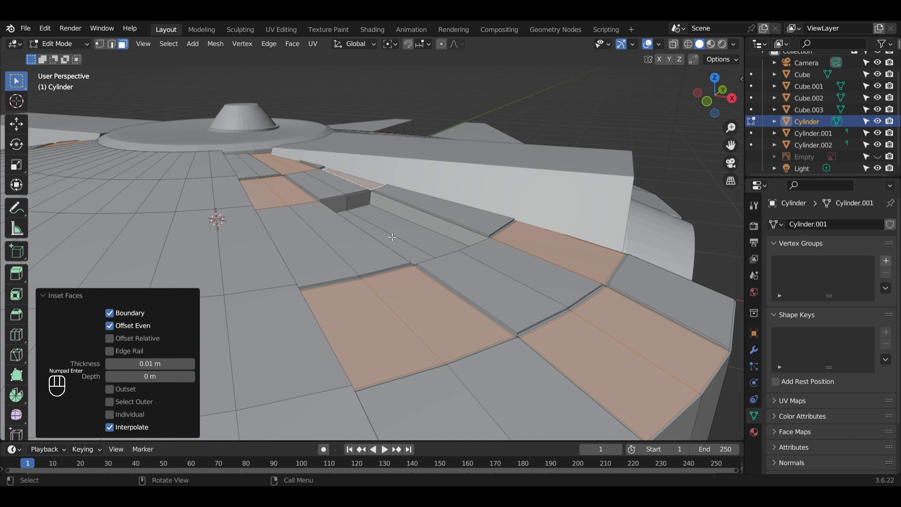
pyautogui.press('e')
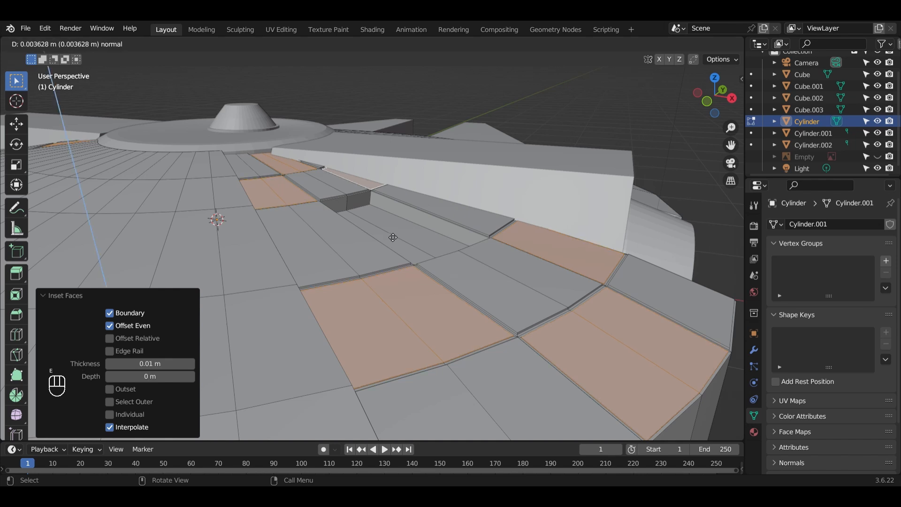
pyautogui.write('.01')
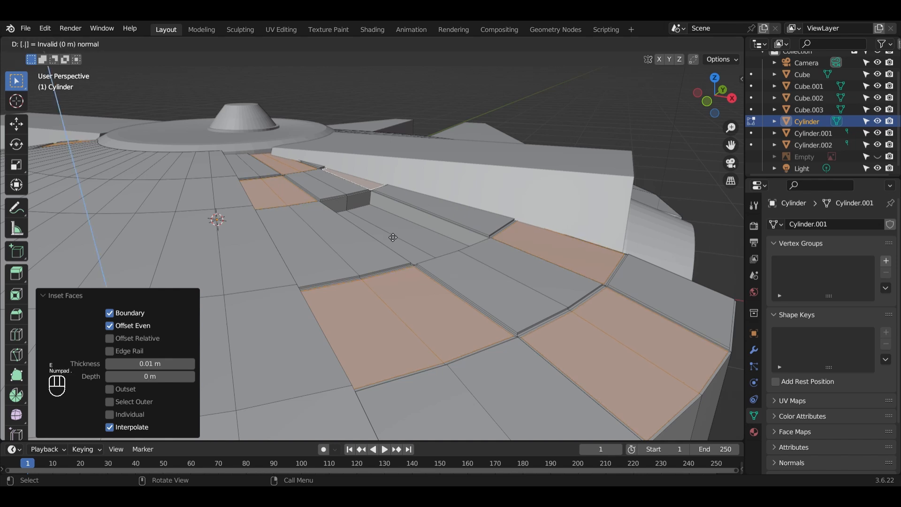
pyautogui.press('KP_Enter')
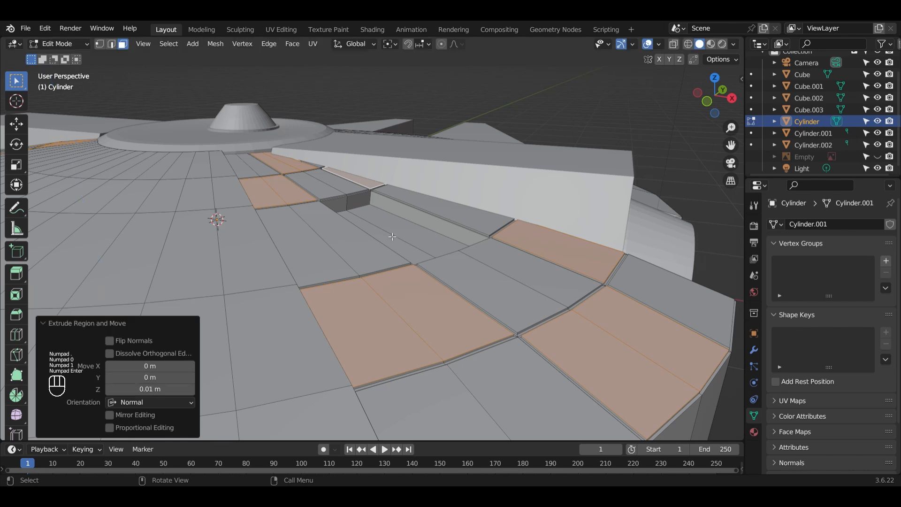
pyautogui.click(521, 167)
# Inspect the plated hull in Object Mode using Material Preview shading, and return to Solid shading.
pyautogui.scroll(-5, 376, 286)
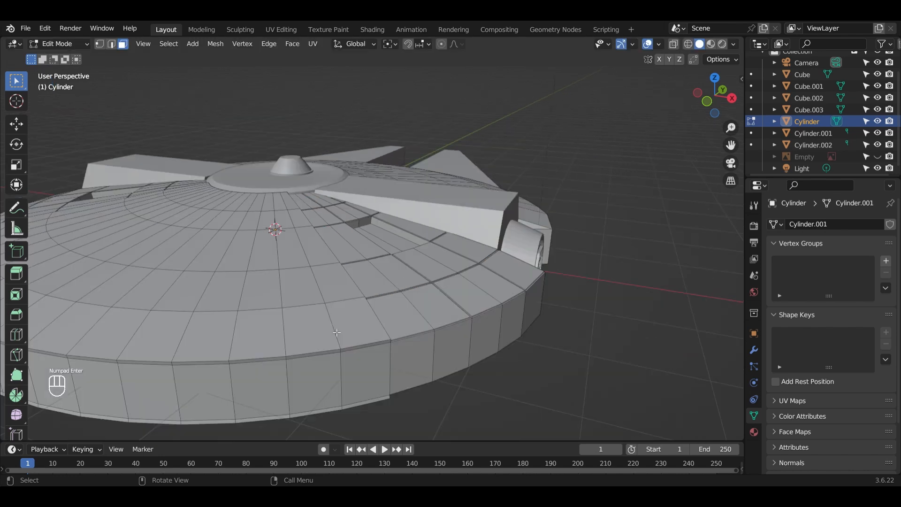
pyautogui.moveTo(297, 336); pyautogui.dragTo(519, 334, button='middle')
pyautogui.press('Tab')
pyautogui.scroll(4, 553, 367)
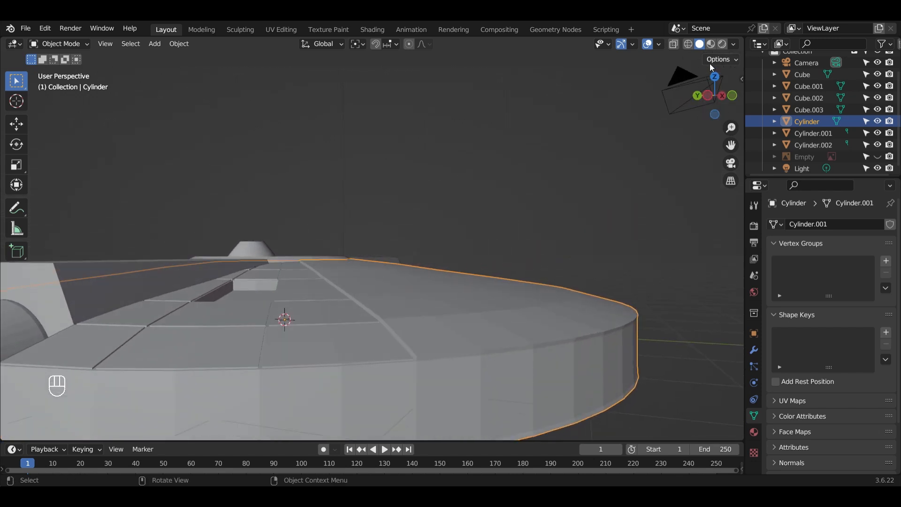
pyautogui.click(711, 43)
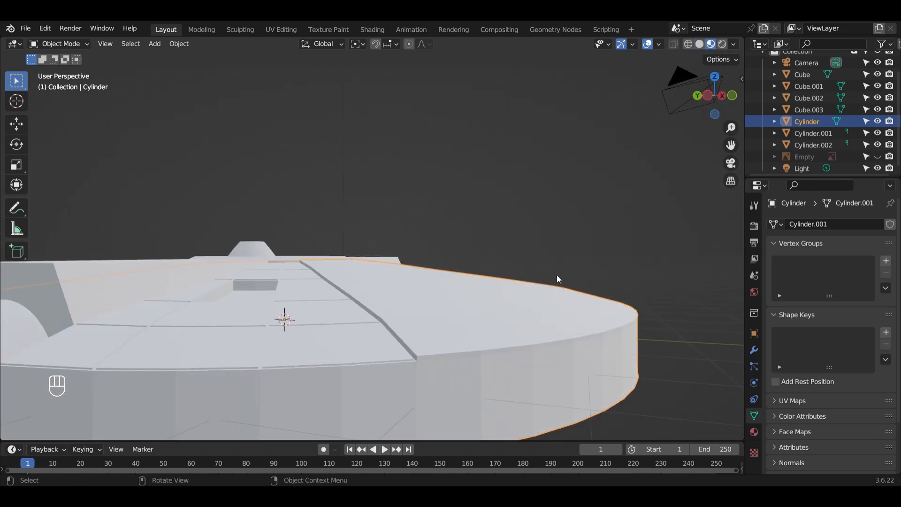
pyautogui.moveTo(557, 275)
pyautogui.mouseDown(button='middle')
pyautogui.moveTo(486, 341)
pyautogui.moveTo(515, 286)
pyautogui.mouseUp(button='middle')
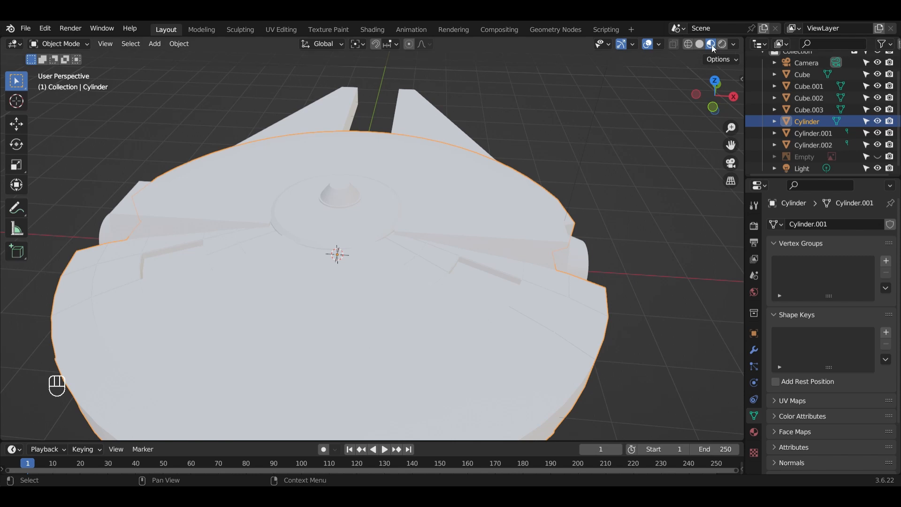
pyautogui.click(699, 43)
pyautogui.moveTo(489, 271)
pyautogui.mouseDown(button='middle')
pyautogui.moveTo(511, 258)
pyautogui.moveTo(450, 296)
pyautogui.moveTo(513, 247)
pyautogui.moveTo(581, 263)
pyautogui.mouseUp(button='middle')
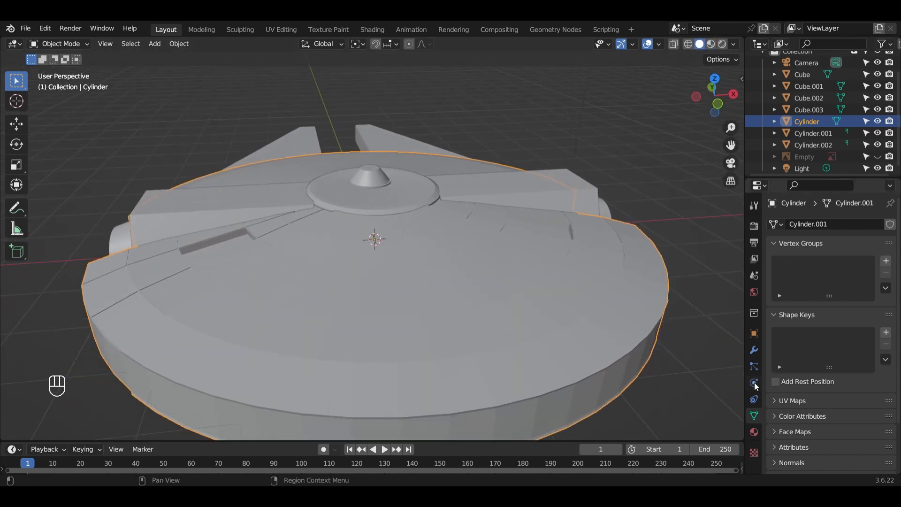
# Give the saucer a new material named Hull and darken its Base Color to a mid grey.
pyautogui.click(754, 432)
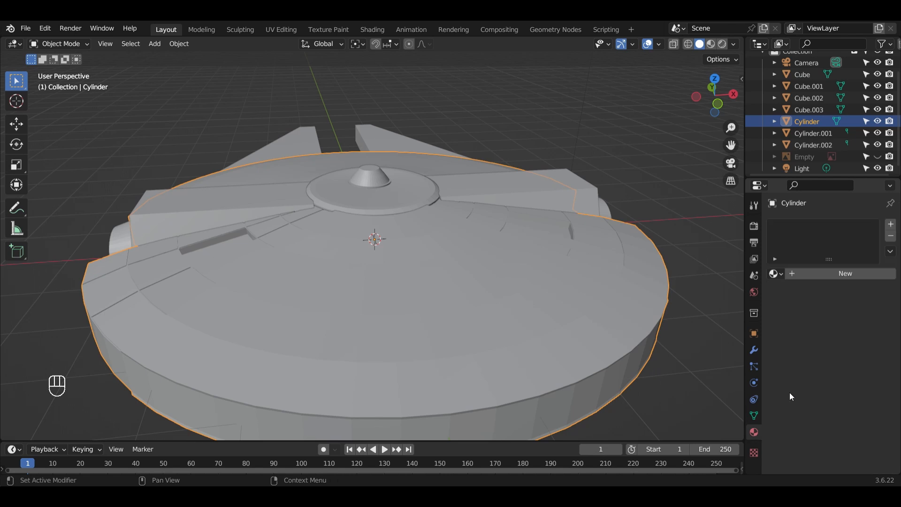
pyautogui.click(891, 226)
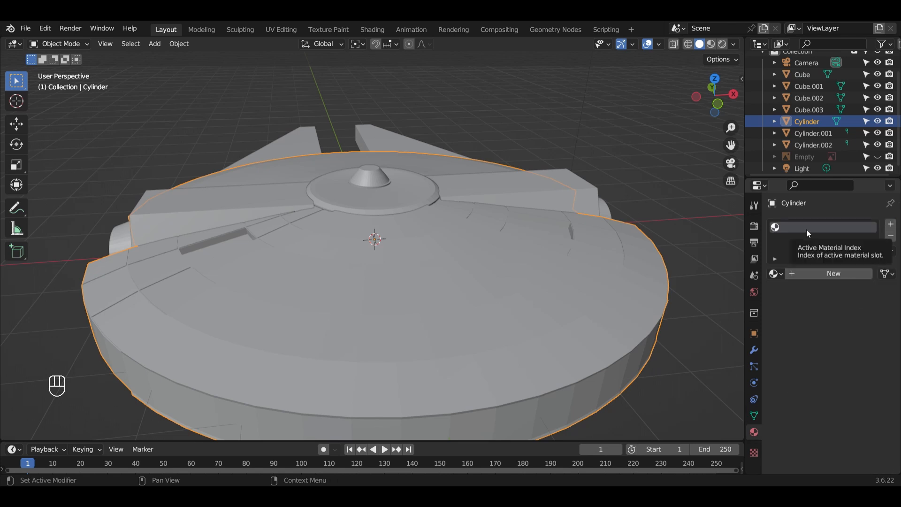
pyautogui.click(813, 273)
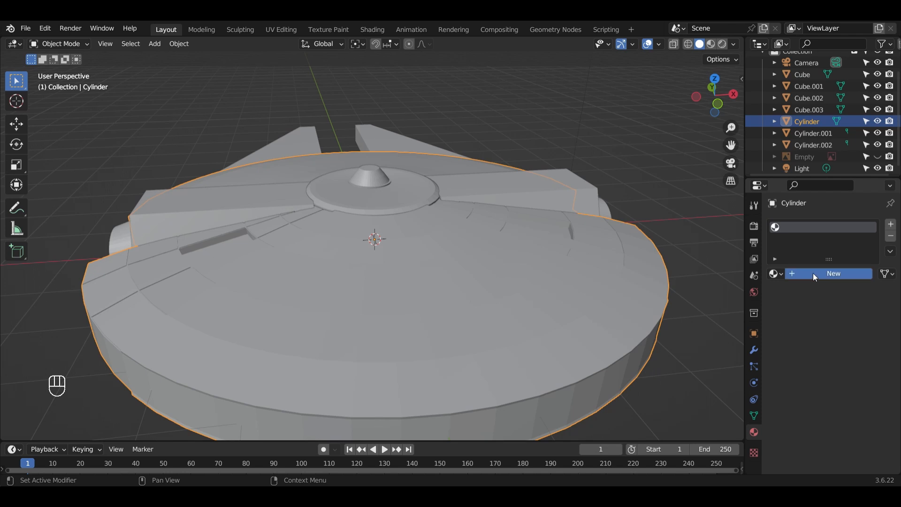
pyautogui.click(818, 277)
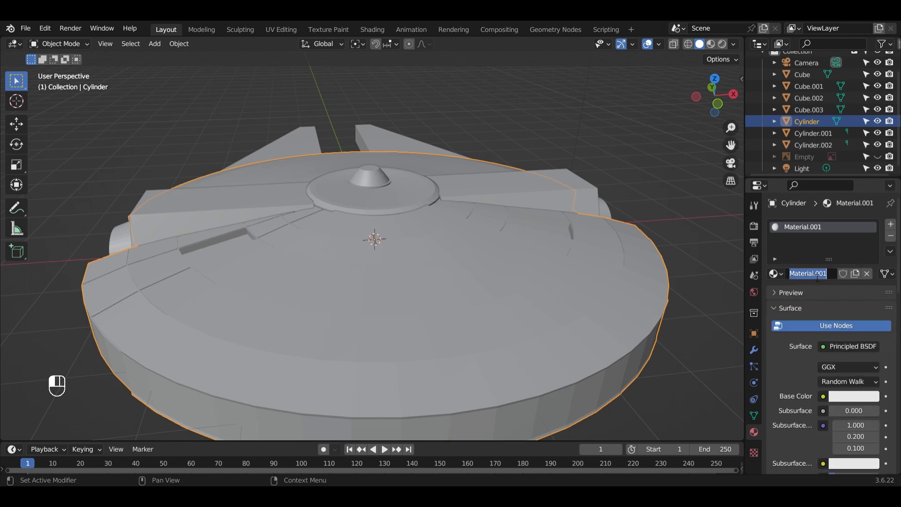
pyautogui.write('Hull')
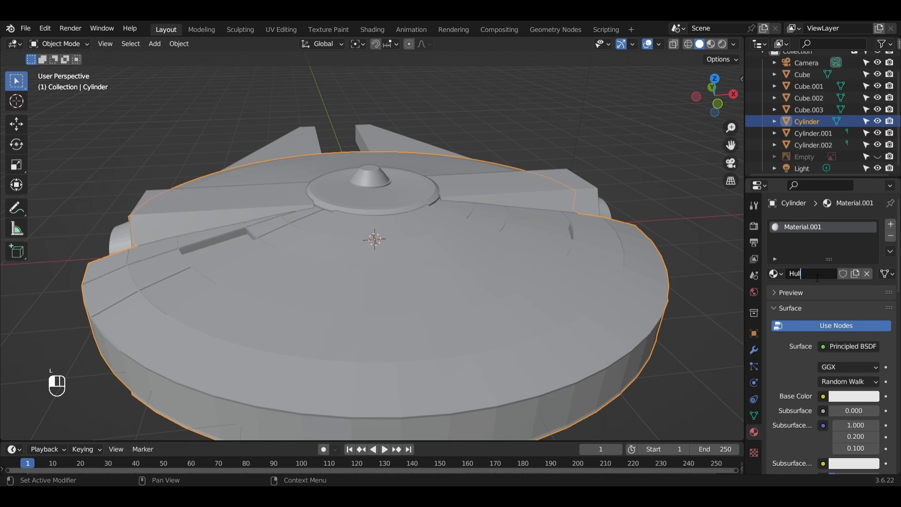
pyautogui.press('Return')
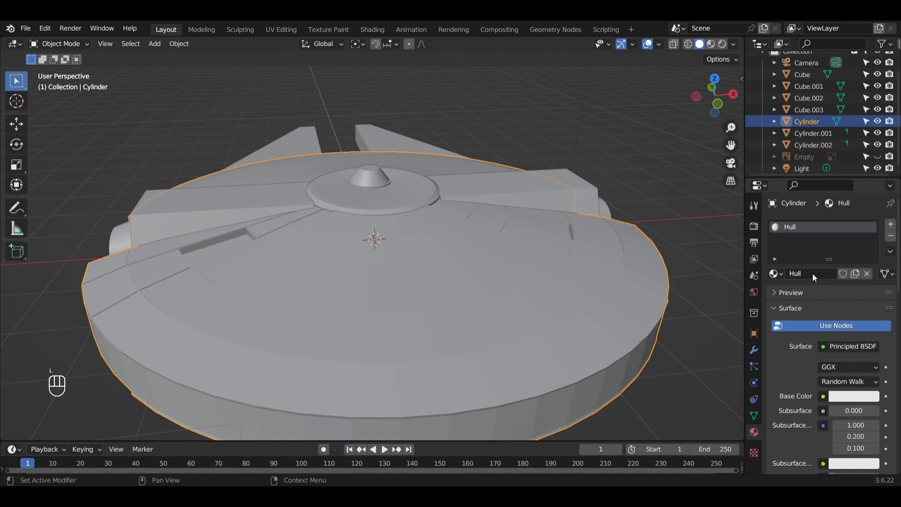
pyautogui.click(860, 399)
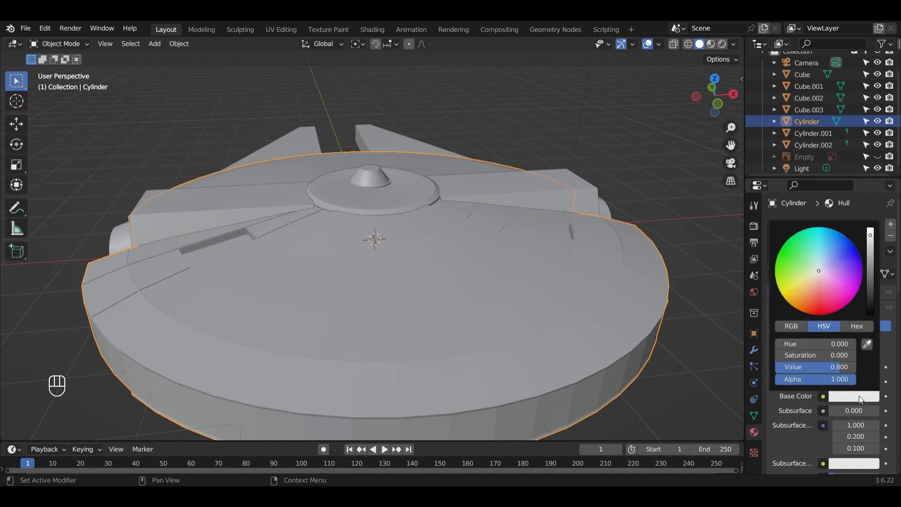
pyautogui.moveTo(871, 239); pyautogui.dragTo(871, 257)
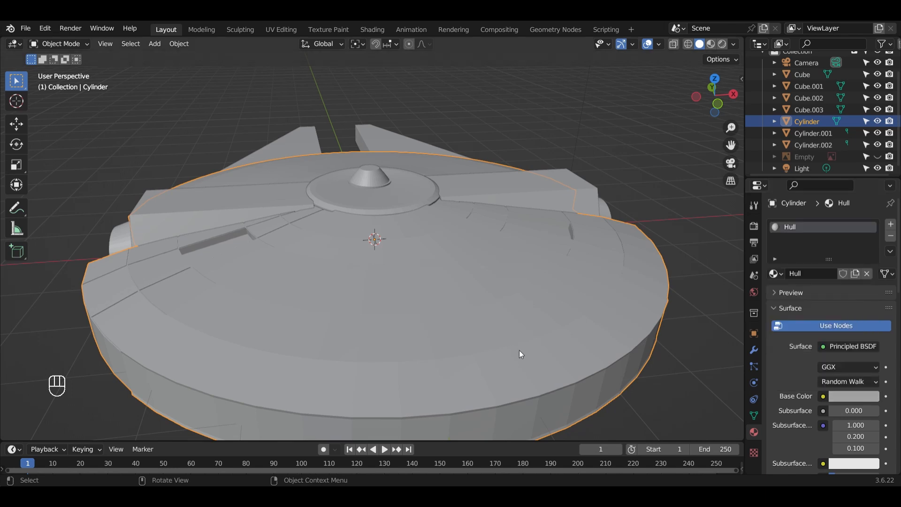
# Open all the ship's meshes together in Edit Mode and try to assign the Hull material.
pyautogui.press('Tab')
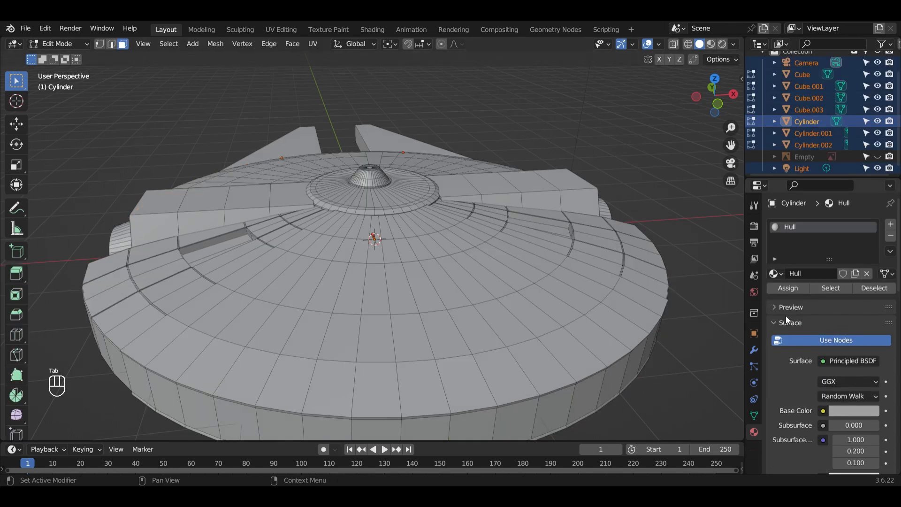
pyautogui.click(800, 290)
pyautogui.moveTo(680, 261); pyautogui.dragTo(539, 282, button='middle')
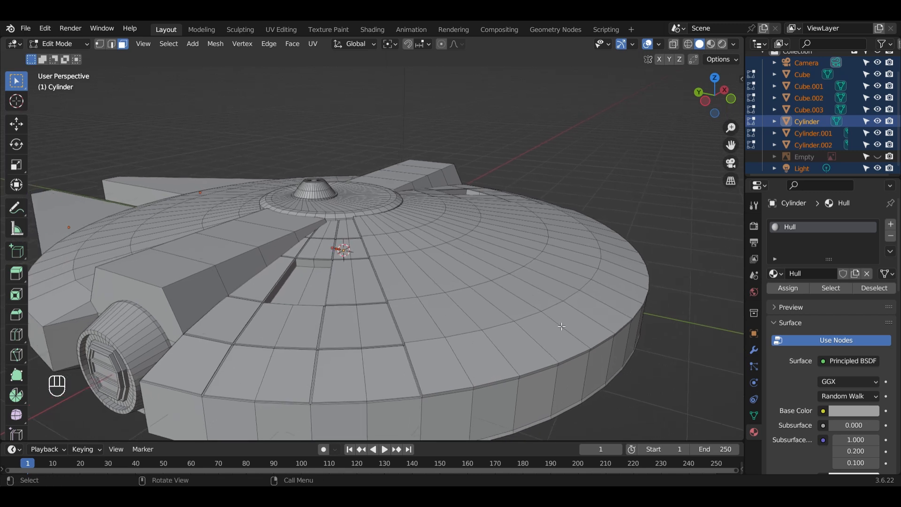
pyautogui.moveTo(562, 326); pyautogui.dragTo(526, 329, button='middle')
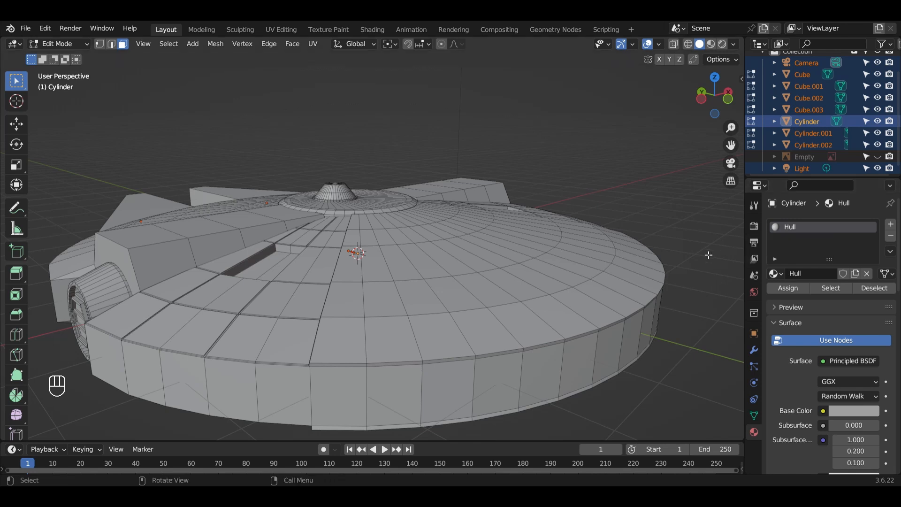
# Edit only the saucer mesh and select the first five rim side-wall faces next to the plated section.
pyautogui.press('Tab')
pyautogui.click(611, 278)
pyautogui.press('Tab')
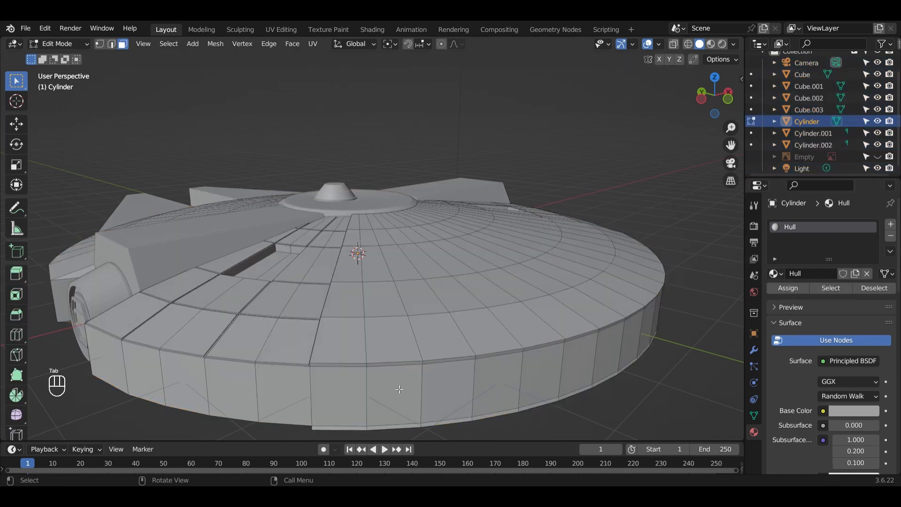
pyautogui.click(351, 394)
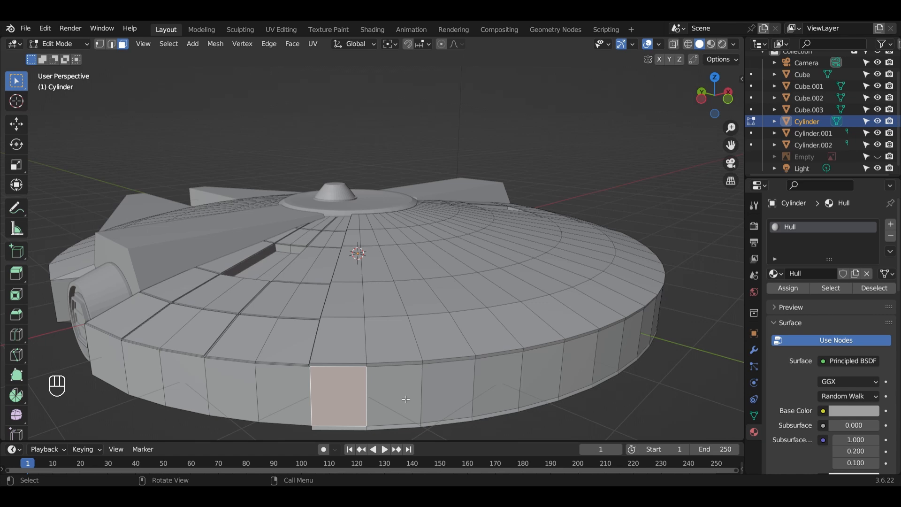
pyautogui.keyDown('shift'); pyautogui.click(406, 399); pyautogui.keyUp('shift')
pyautogui.keyDown('shift'); pyautogui.moveTo(425, 396); pyautogui.dragTo(552, 375); pyautogui.keyUp('shift')
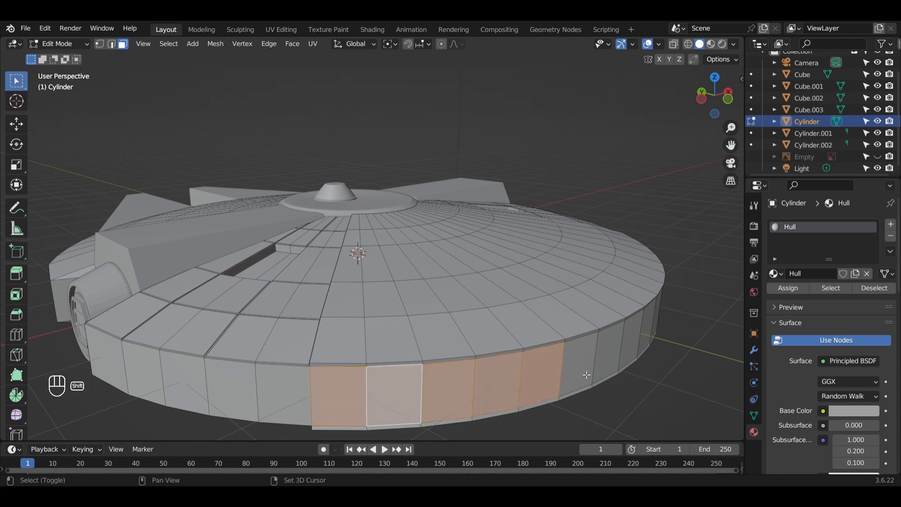
# Extend the selection along the rim side wall all the way to the opposite plated section.
pyautogui.moveTo(586, 374); pyautogui.dragTo(523, 338, button='middle')
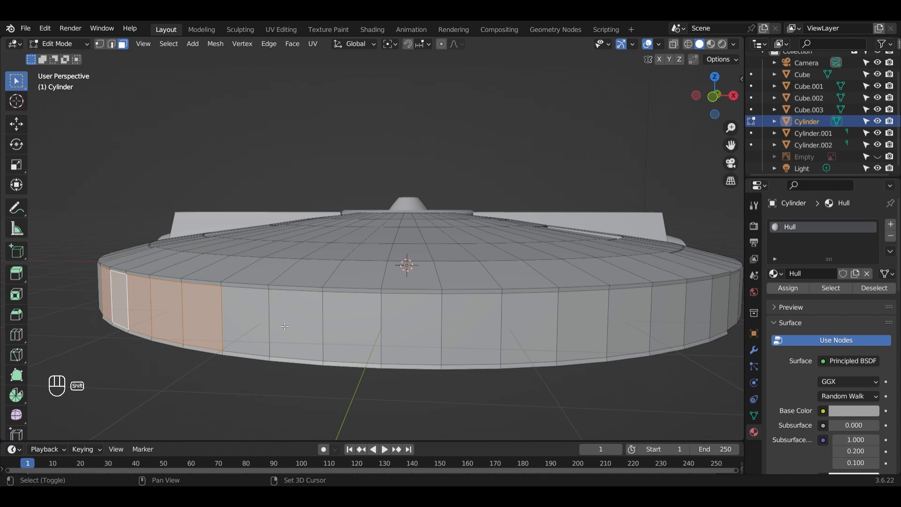
pyautogui.keyDown('shift'); pyautogui.moveTo(256, 324); pyautogui.dragTo(420, 327); pyautogui.keyUp('shift')
pyautogui.keyDown('shift'); pyautogui.moveTo(484, 326); pyautogui.dragTo(676, 319); pyautogui.keyUp('shift')
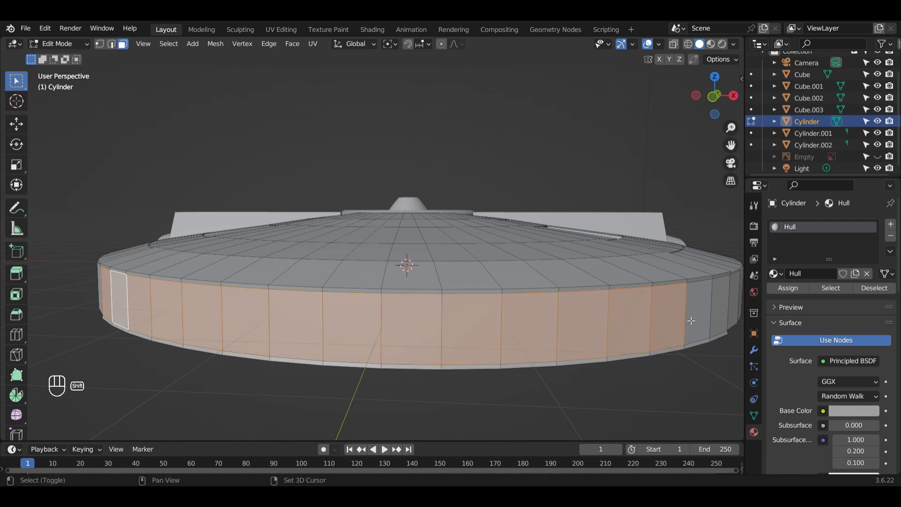
pyautogui.moveTo(691, 321); pyautogui.dragTo(465, 375, button='middle')
pyautogui.keyDown('shift'); pyautogui.moveTo(463, 376); pyautogui.dragTo(535, 381); pyautogui.keyUp('shift')
# Extrude the selected rim side-wall faces inward about 0.246 m and scale them to about 0.971.
pyautogui.moveTo(535, 381); pyautogui.dragTo(549, 329, button='middle')
pyautogui.scroll(3, 550, 329)
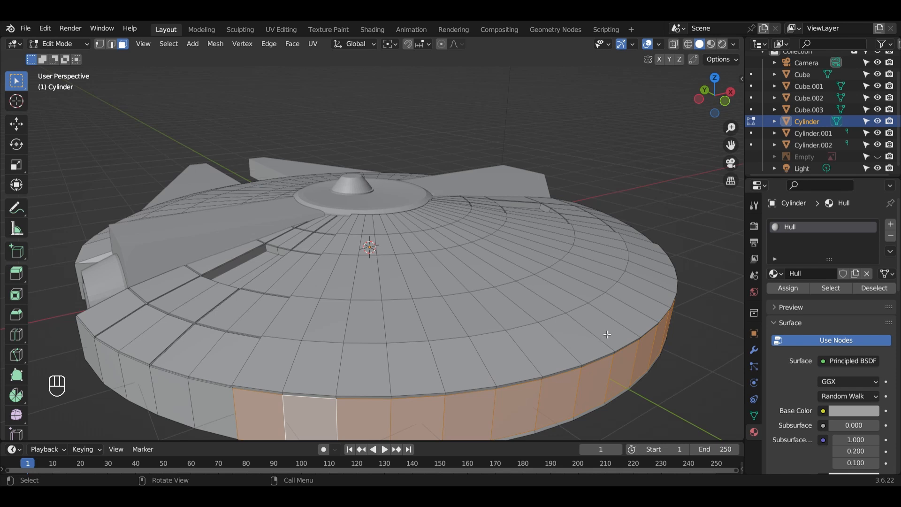
pyautogui.press('e')
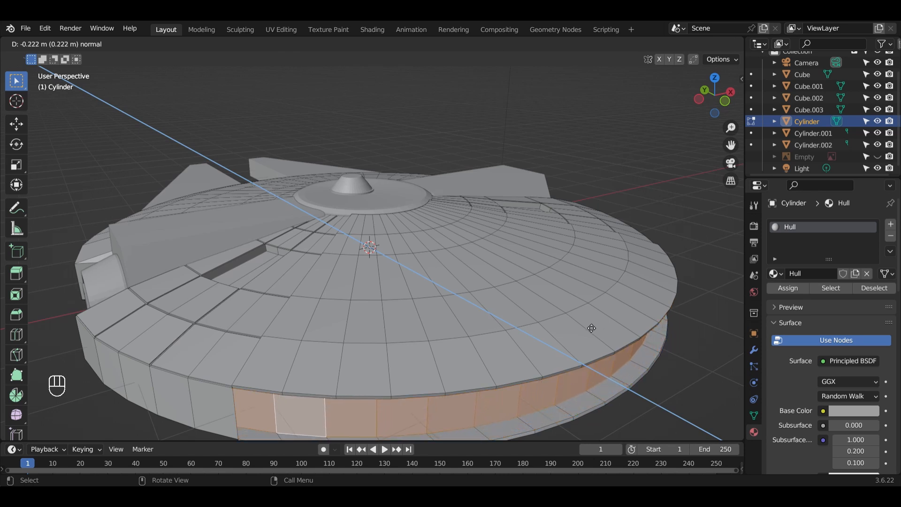
pyautogui.click(588, 328)
pyautogui.moveTo(615, 327); pyautogui.dragTo(581, 297, button='middle')
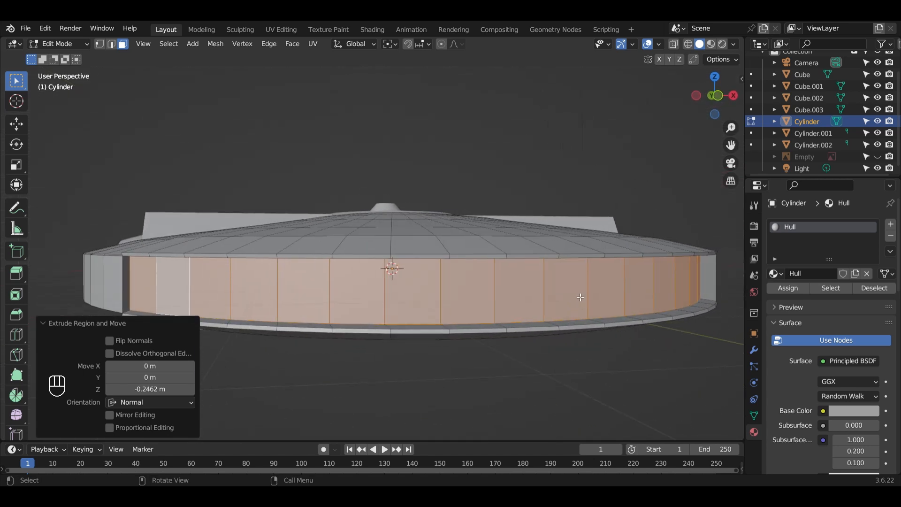
pyautogui.press('s')
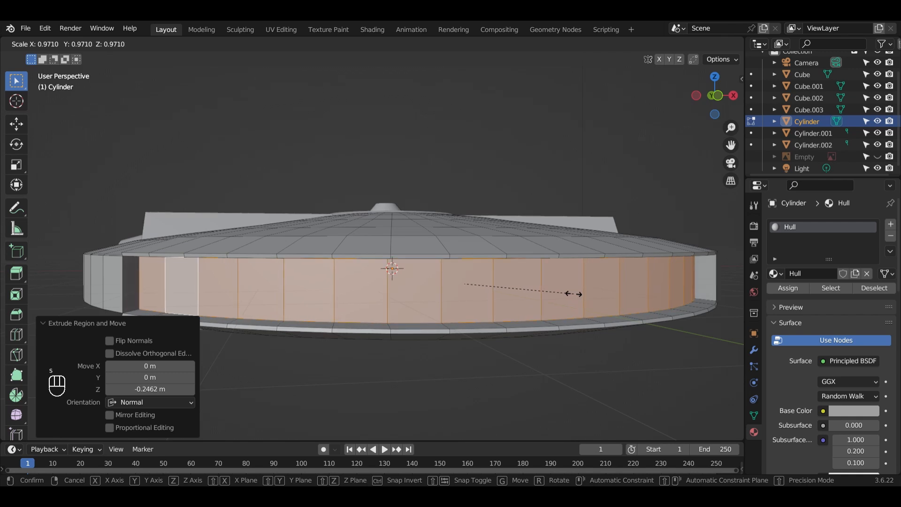
pyautogui.click(578, 297)
pyautogui.moveTo(511, 277); pyautogui.dragTo(474, 269, button='middle')
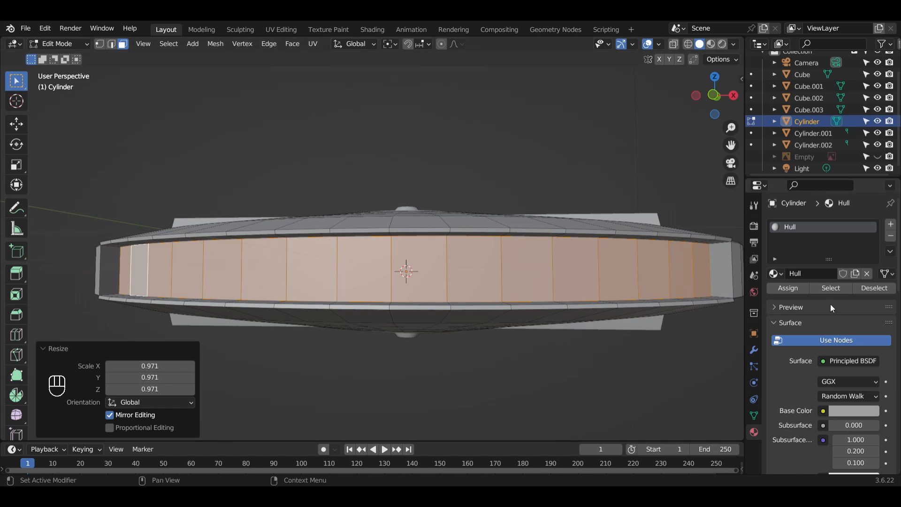
# Add a second material slot with a new material named engine and show its nodes in the Shading workspace.
pyautogui.click(889, 225)
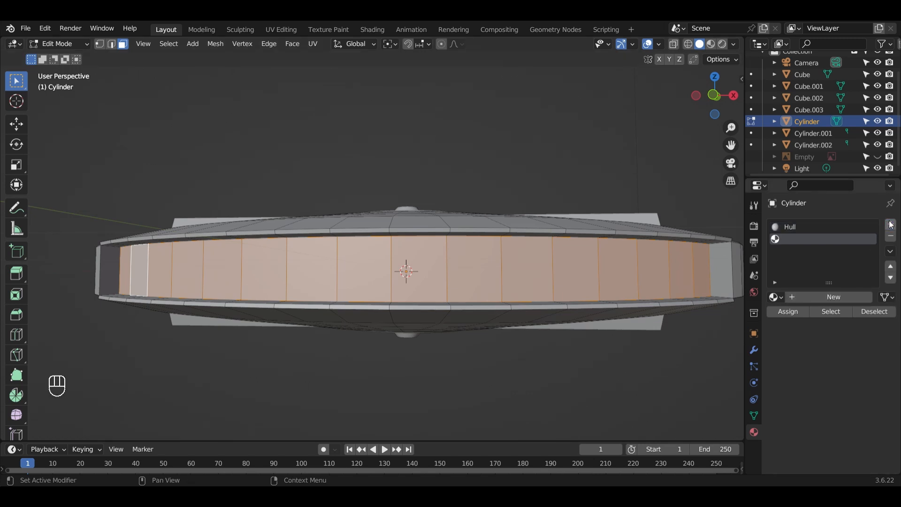
pyautogui.click(848, 296)
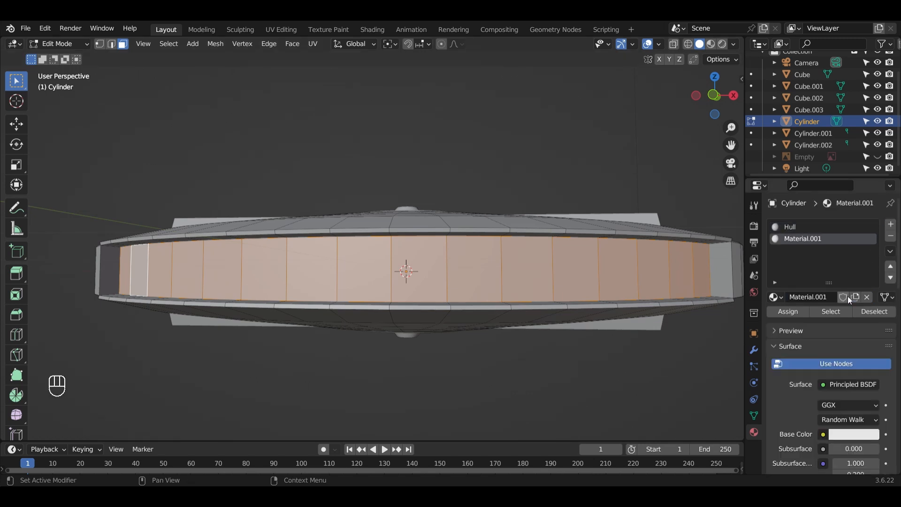
pyautogui.doubleClick(817, 298)
pyautogui.write('engine')
pyautogui.press('Return')
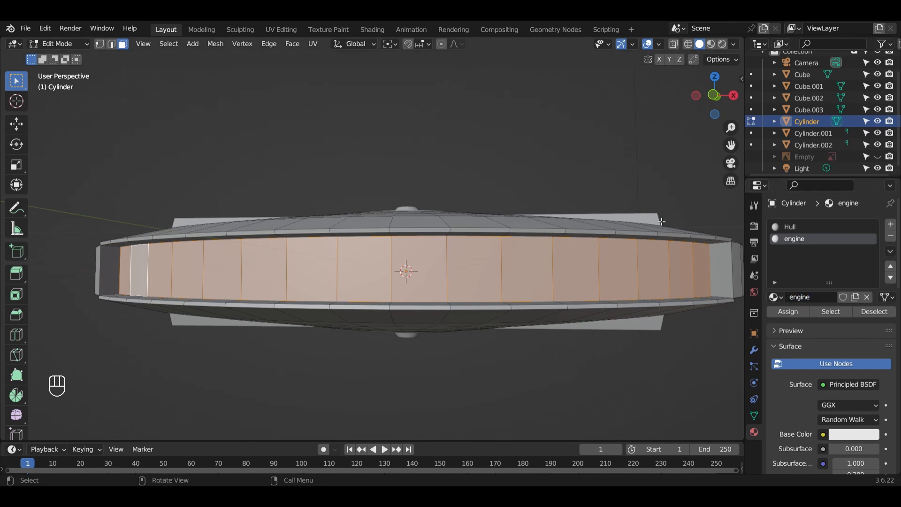
pyautogui.moveTo(661, 221); pyautogui.dragTo(638, 237, button='middle')
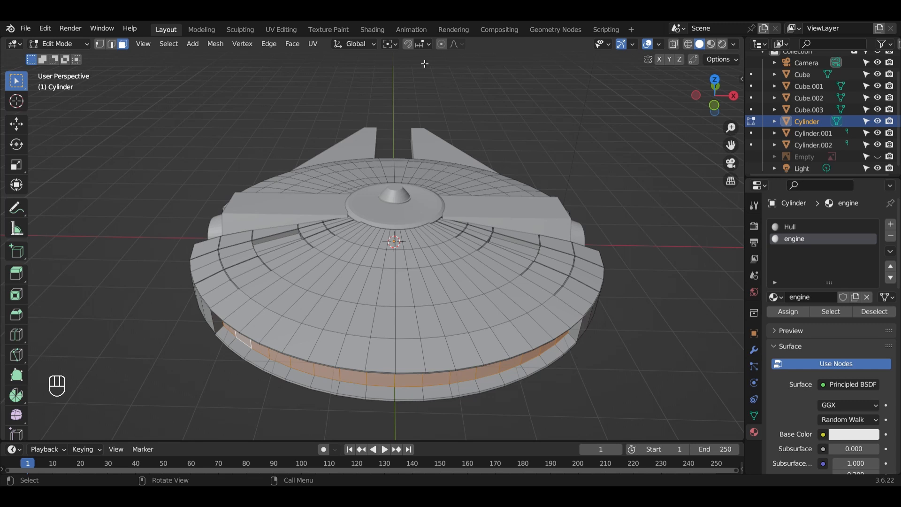
pyautogui.click(371, 31)
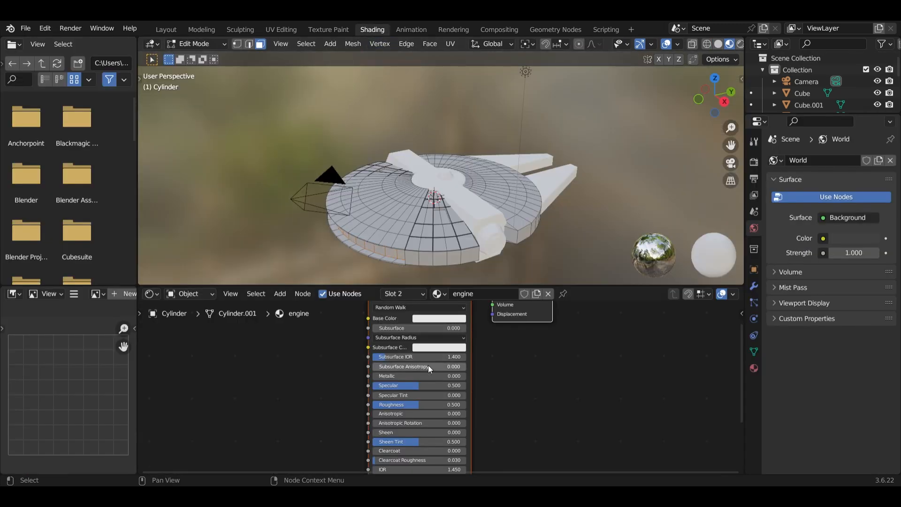
pyautogui.click(544, 400)
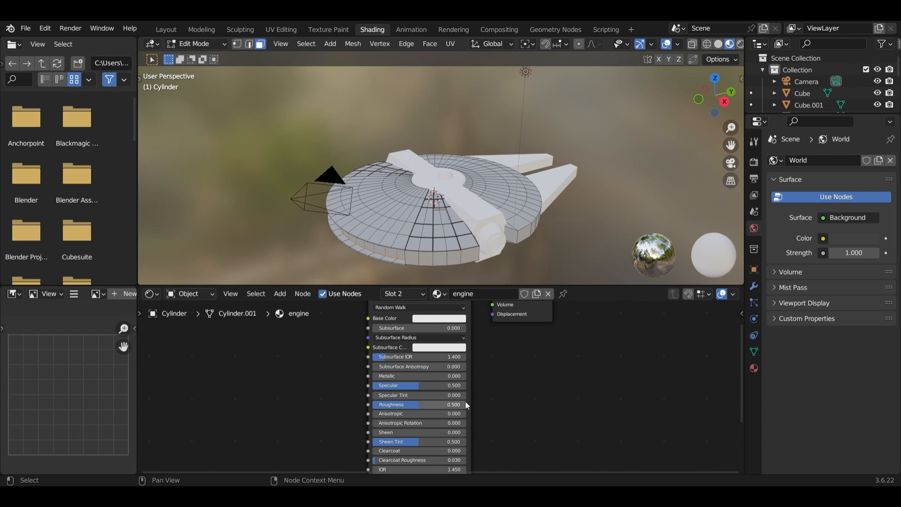
pyautogui.click(446, 405)
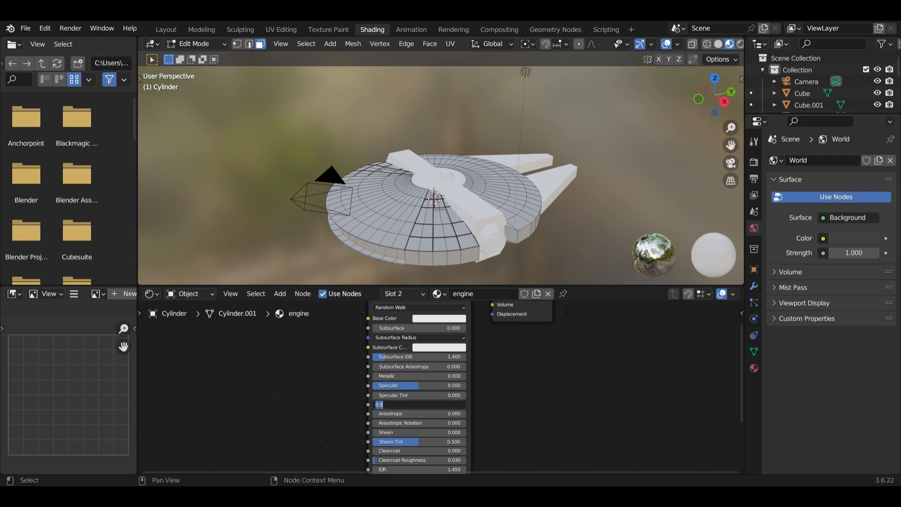
pyautogui.press('Return')
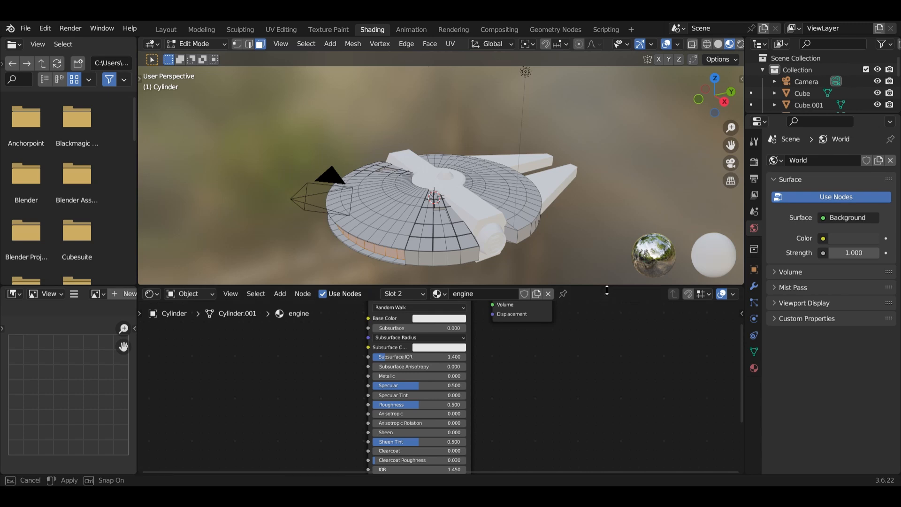
# Enlarge the node editor area and delete the engine material's Principled BSDF node.
pyautogui.moveTo(602, 290); pyautogui.dragTo(606, 255)
pyautogui.keyDown('shift'); pyautogui.moveTo(595, 310); pyautogui.dragTo(584, 346, button='middle'); pyautogui.keyUp('shift')
pyautogui.scroll(2, 581, 346)
pyautogui.click(412, 281)
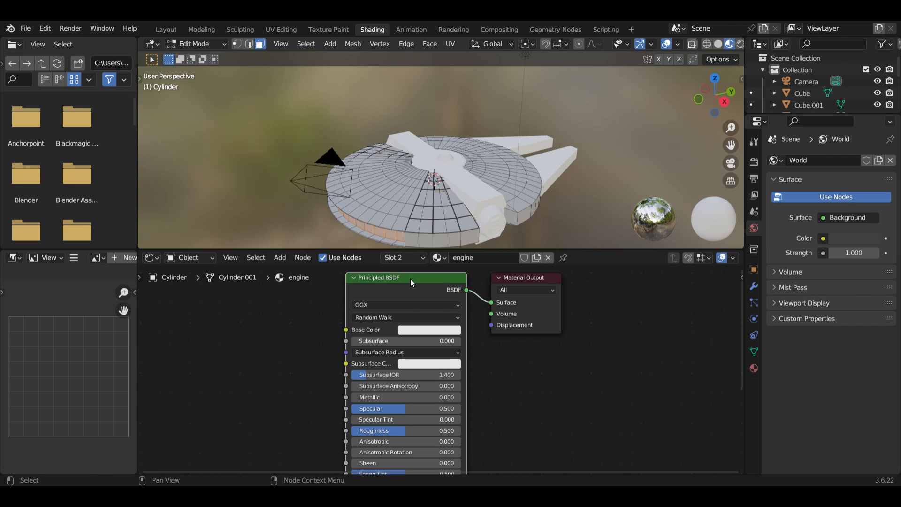
pyautogui.press('x')
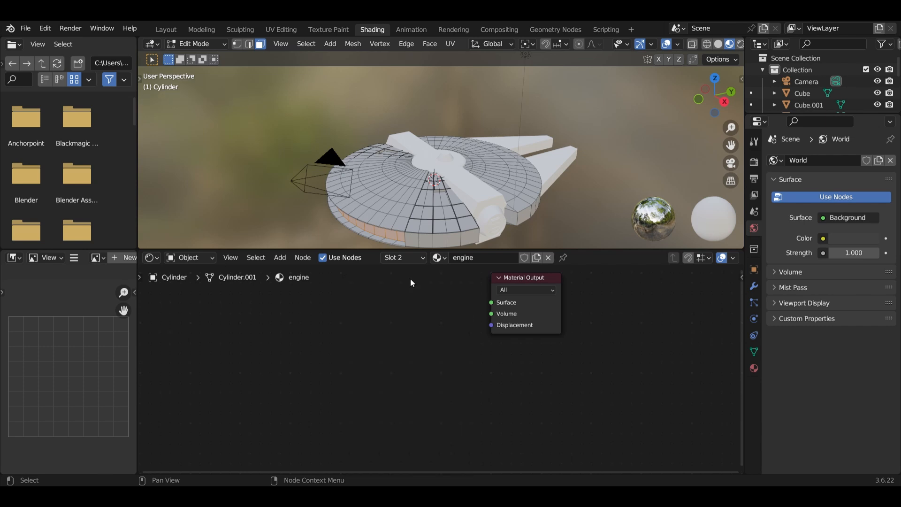
# Add an Emission shader node and connect it to the Material Output's Surface input.
pyautogui.hotkey('shift', 'a')
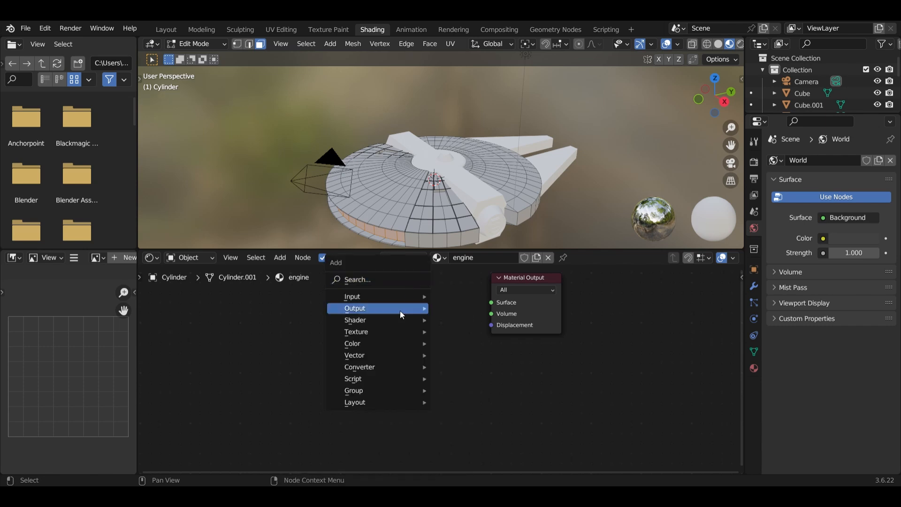
pyautogui.moveTo(396, 318)
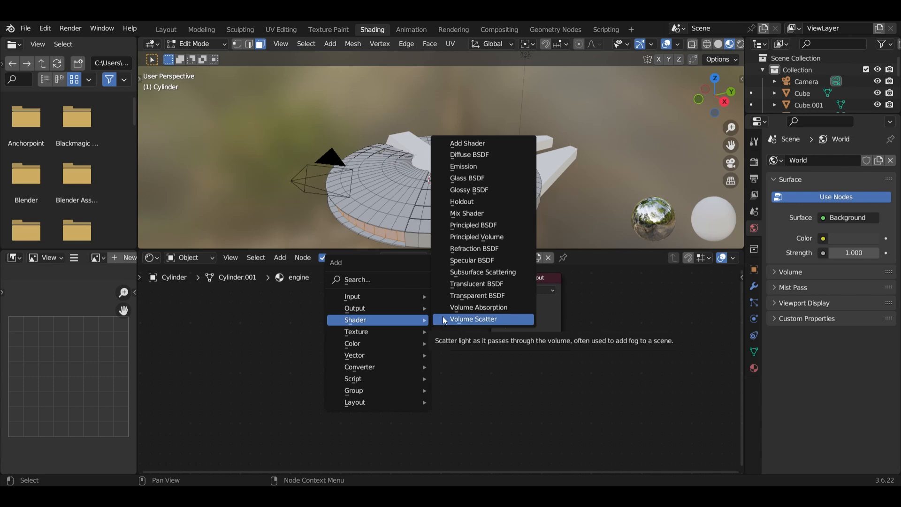
pyautogui.click(488, 170)
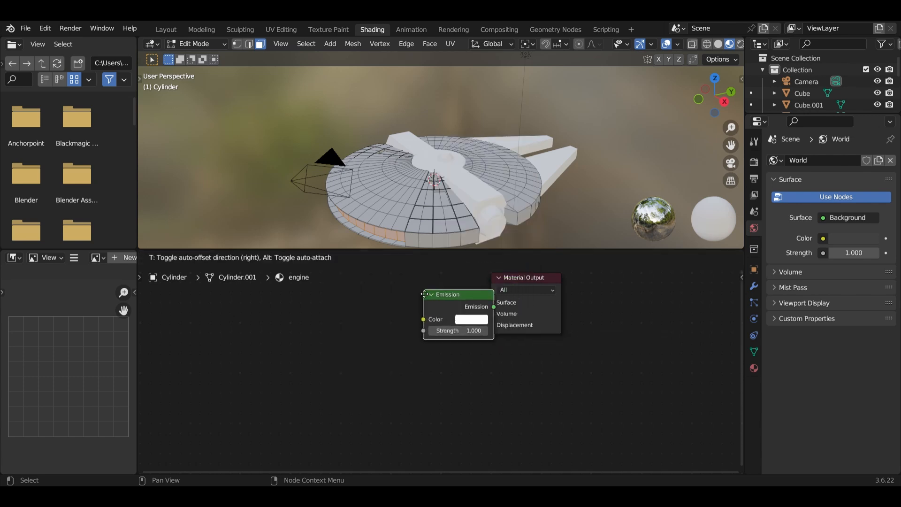
pyautogui.click(370, 342)
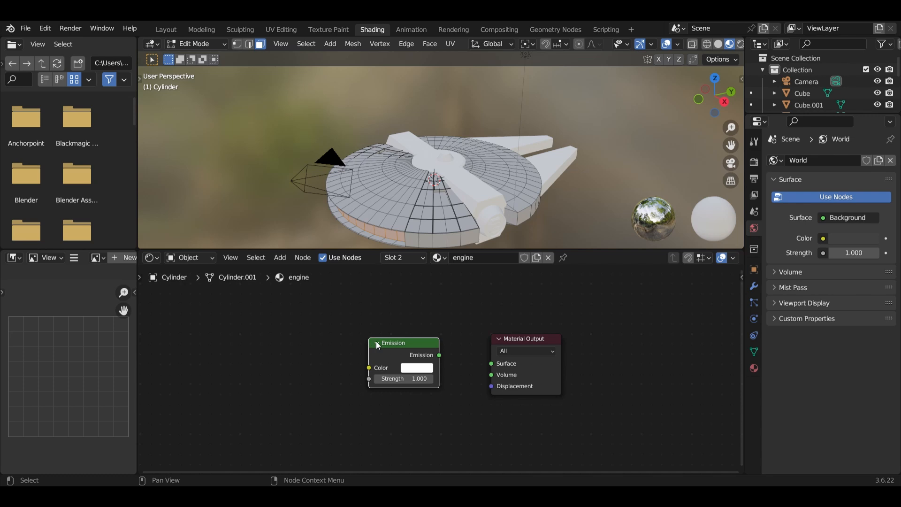
pyautogui.moveTo(440, 355); pyautogui.dragTo(489, 364)
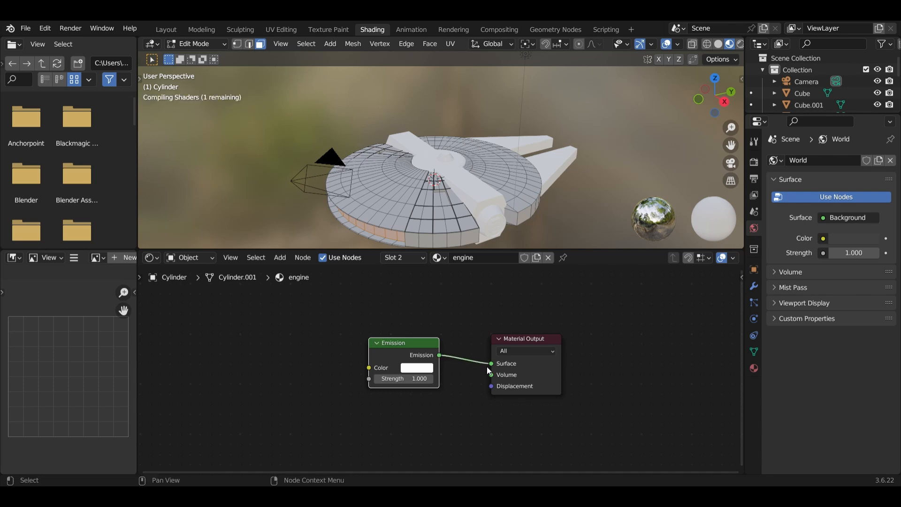
# Set the Emission shader's strength to 50.
pyautogui.click(422, 380)
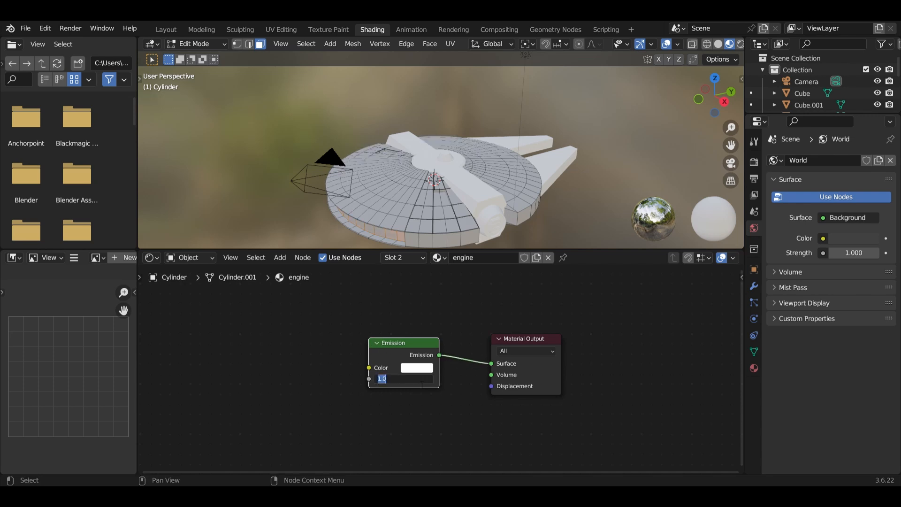
pyautogui.write('50')
pyautogui.press('Return')
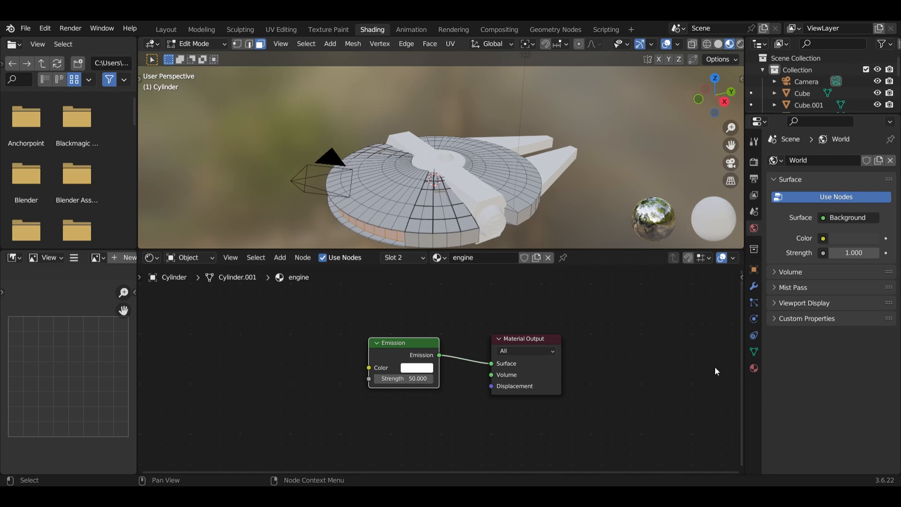
# Enable Bloom for the Eevee render engine and expand its settings.
pyautogui.click(754, 162)
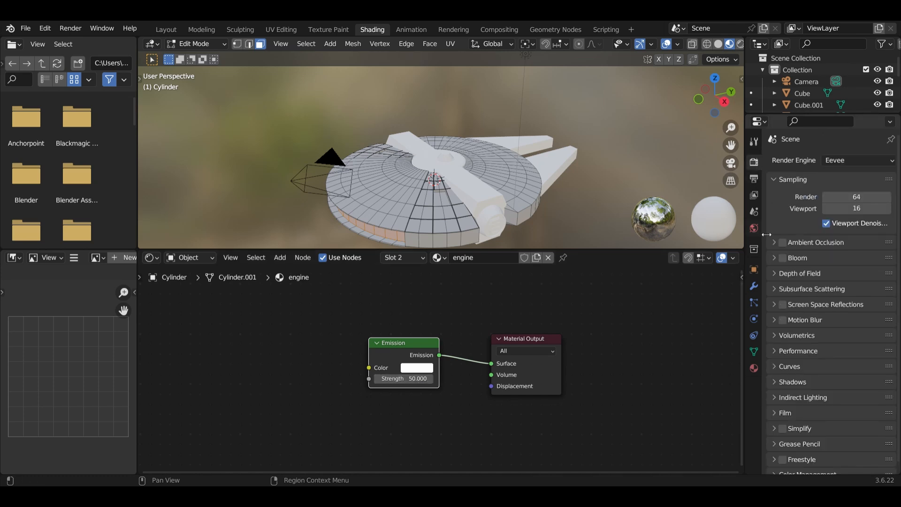
pyautogui.click(783, 258)
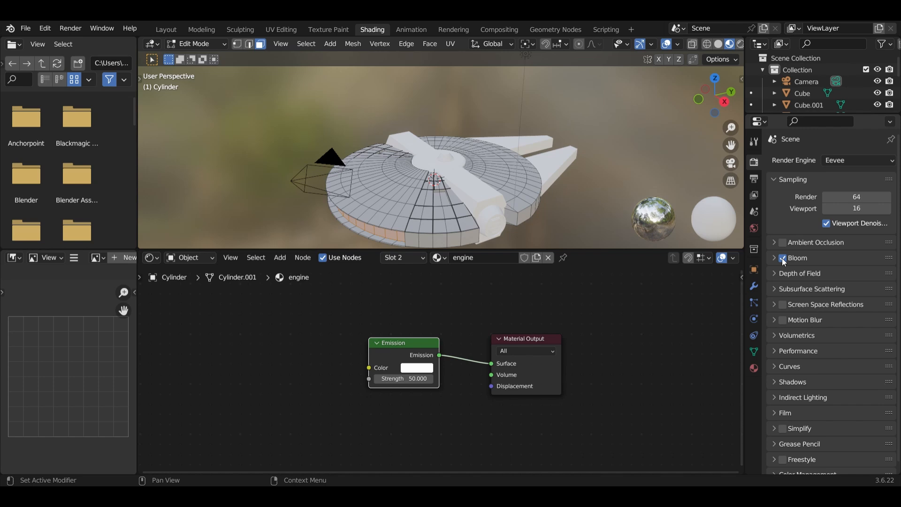
pyautogui.click(774, 257)
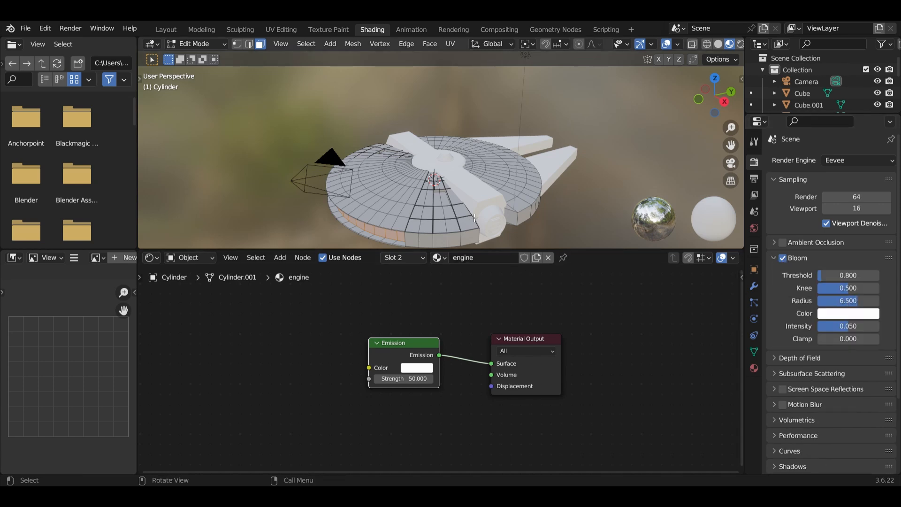
# Switch the viewport to rendered shading and assign the engine material to the recessed rim faces.
pyautogui.click(740, 44)
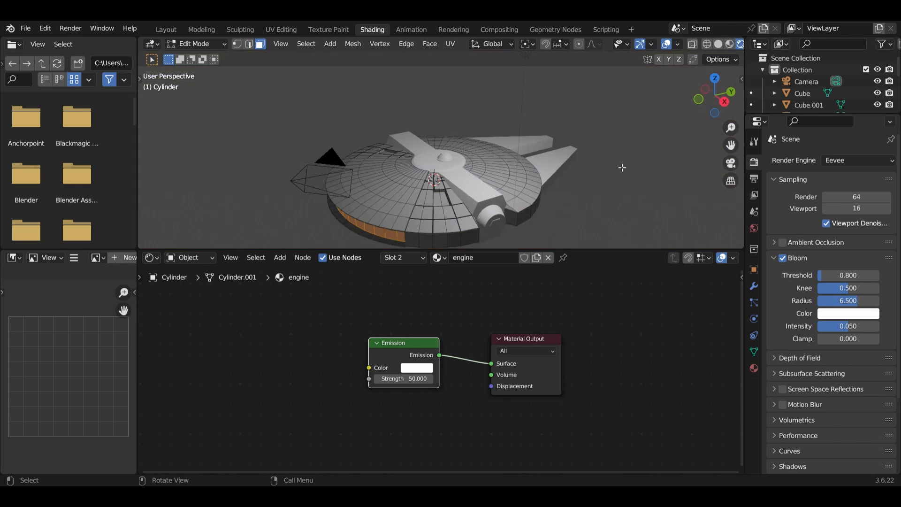
pyautogui.moveTo(622, 168); pyautogui.dragTo(625, 136, button='middle')
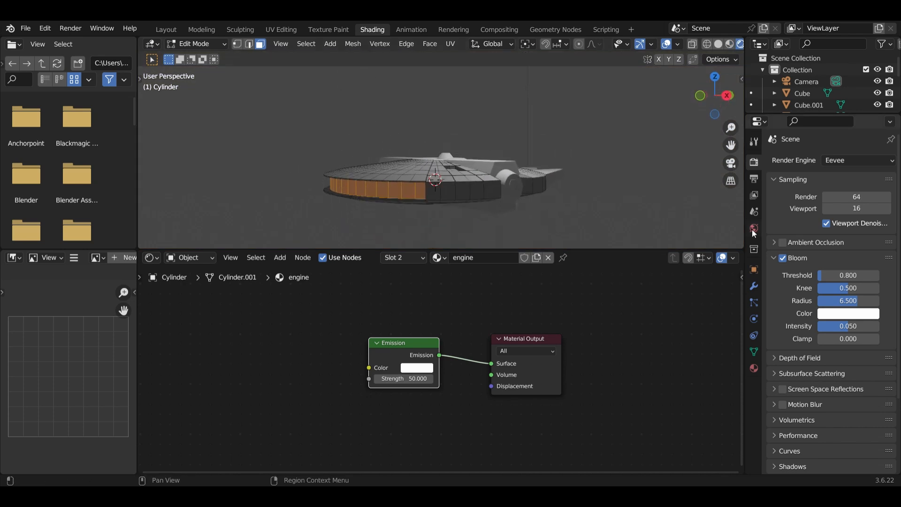
pyautogui.click(754, 367)
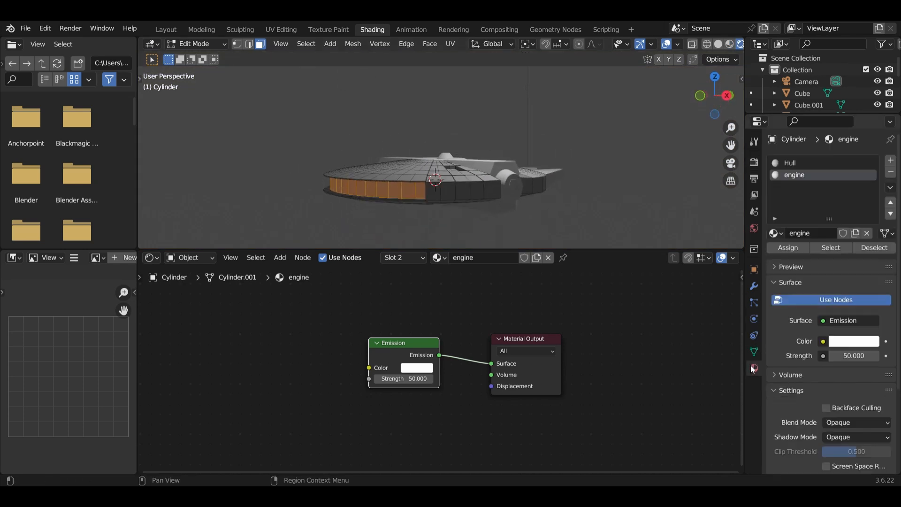
pyautogui.click(788, 247)
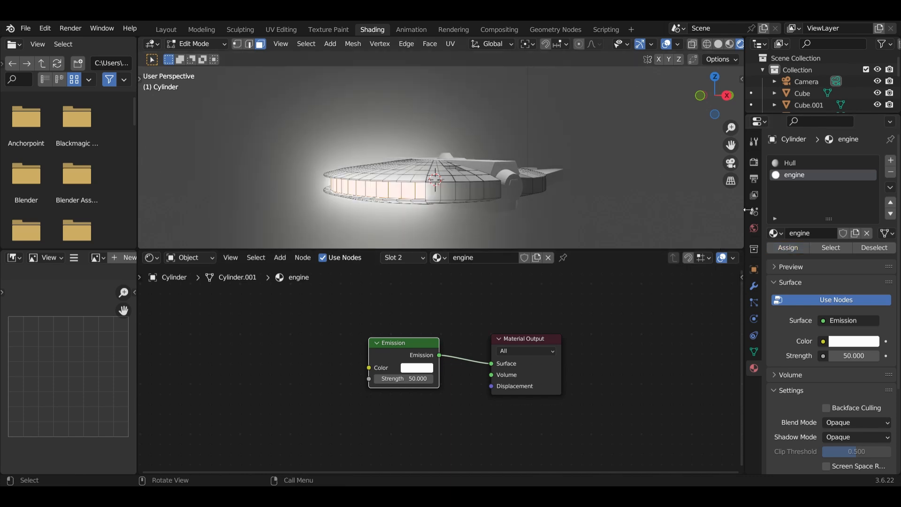
# Reduce the Bloom glow to a knee of 0.440, radius of 3.216 and intensity of 0.019, and return to Object Mode.
pyautogui.click(754, 163)
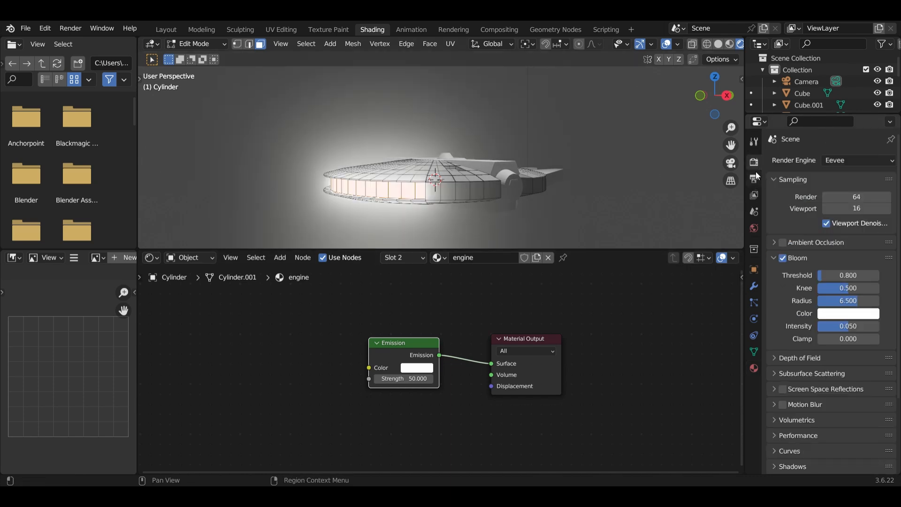
pyautogui.moveTo(837, 302)
pyautogui.mouseDown()
pyautogui.moveTo(848, 301)
pyautogui.moveTo(840, 300)
pyautogui.mouseUp()
pyautogui.moveTo(549, 212); pyautogui.dragTo(561, 236, button='middle')
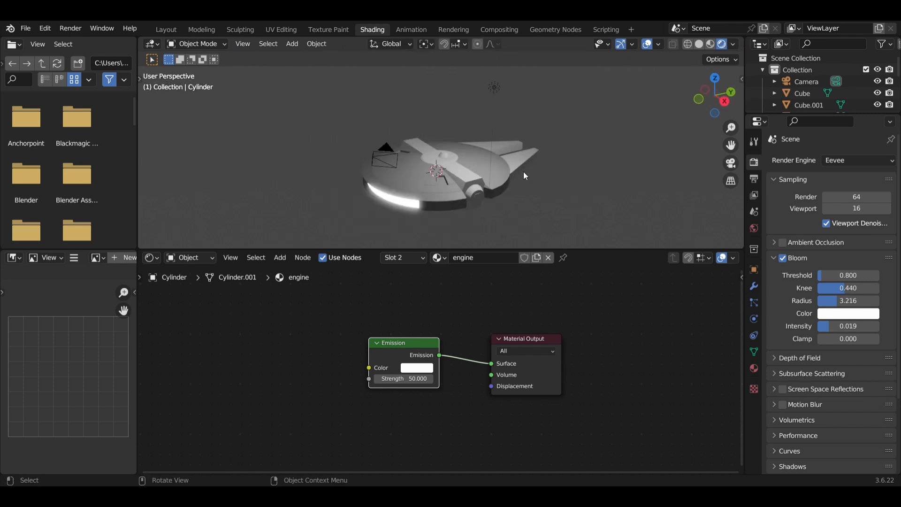
# Add a material slot to the mandible object Cube.001 and assign the existing Hull material to it.
pyautogui.click(519, 170)
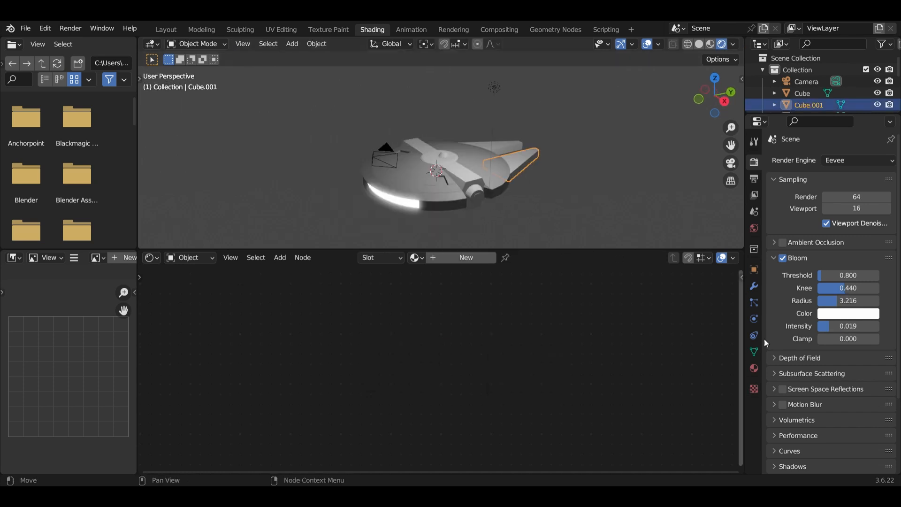
pyautogui.click(754, 368)
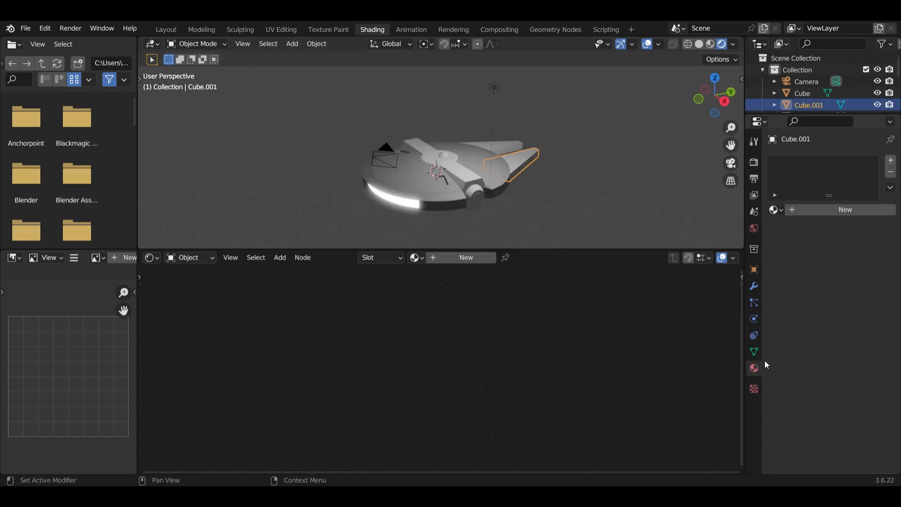
pyautogui.click(891, 160)
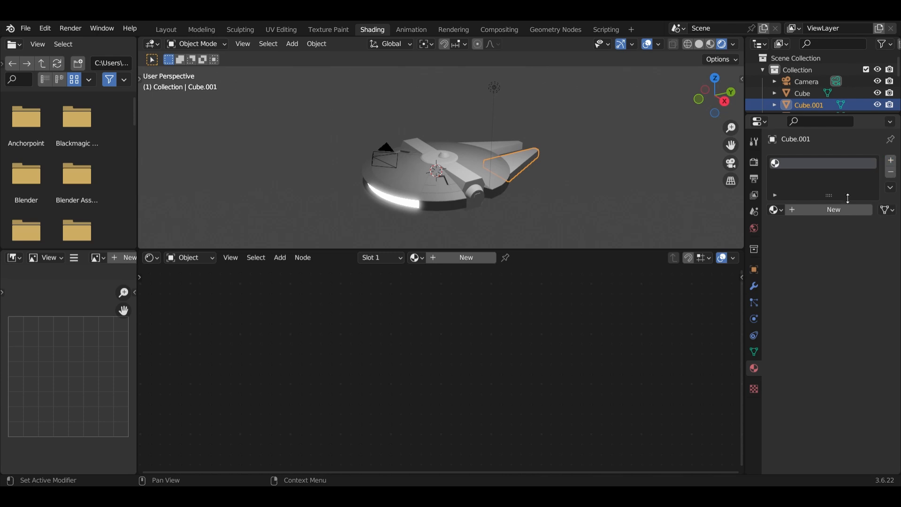
pyautogui.click(782, 210)
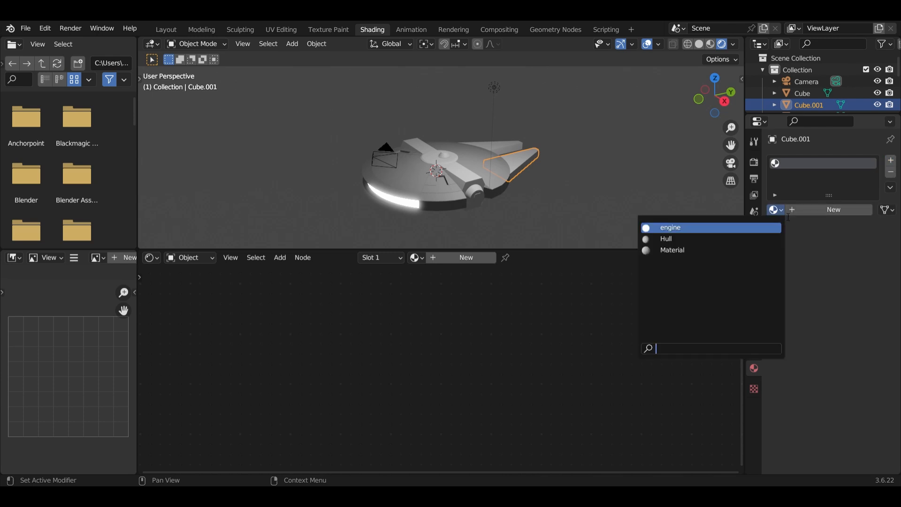
pyautogui.click(676, 250)
# Add a material slot to the other mandible, Cube, and assign the Hull material to it.
pyautogui.click(505, 150)
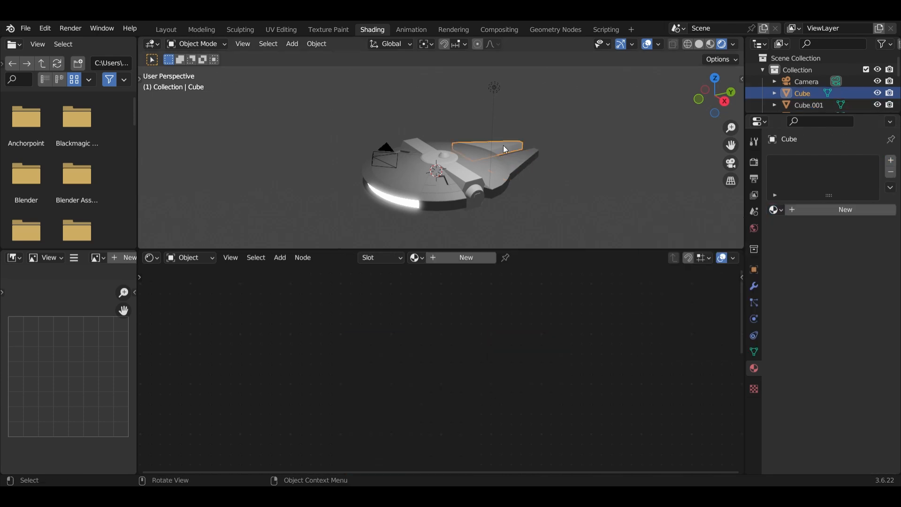
pyautogui.click(890, 160)
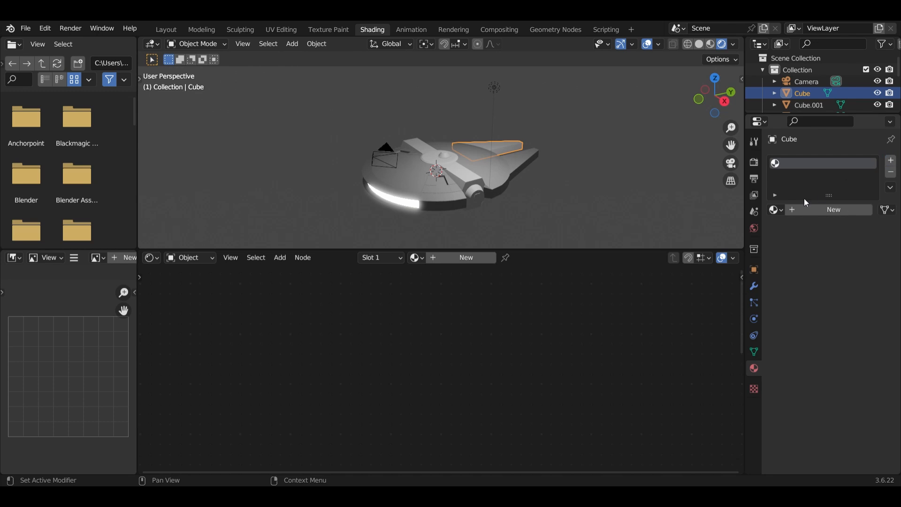
pyautogui.click(783, 210)
pyautogui.click(766, 238)
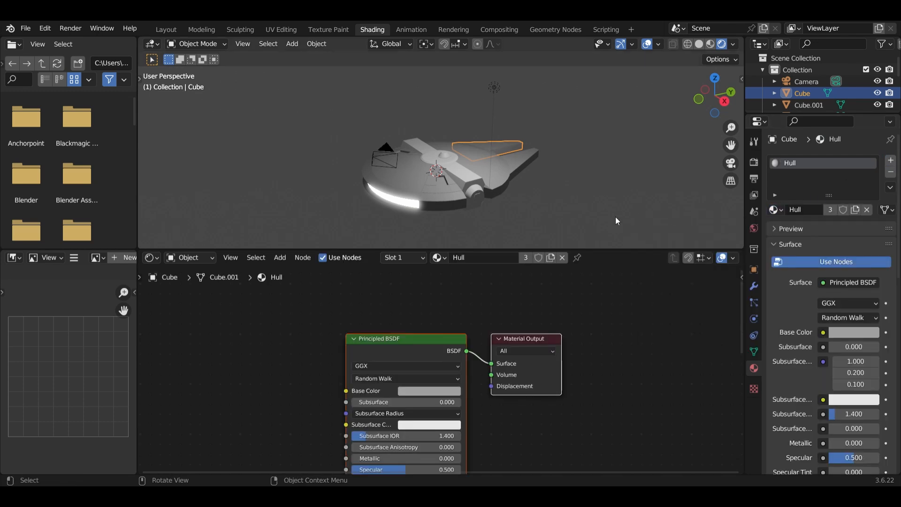
# Give the angular crossbar Cube.002 a material slot with the Hull material.
pyautogui.click(462, 175)
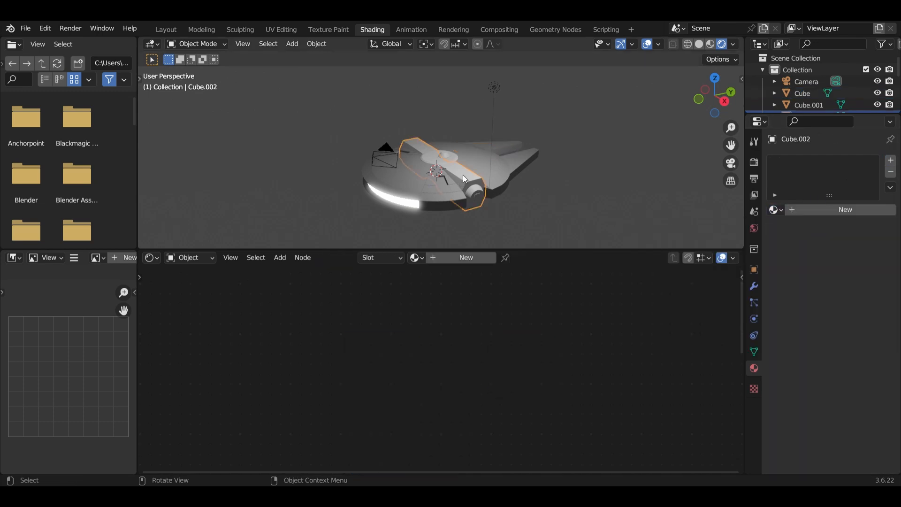
pyautogui.click(890, 161)
pyautogui.click(783, 212)
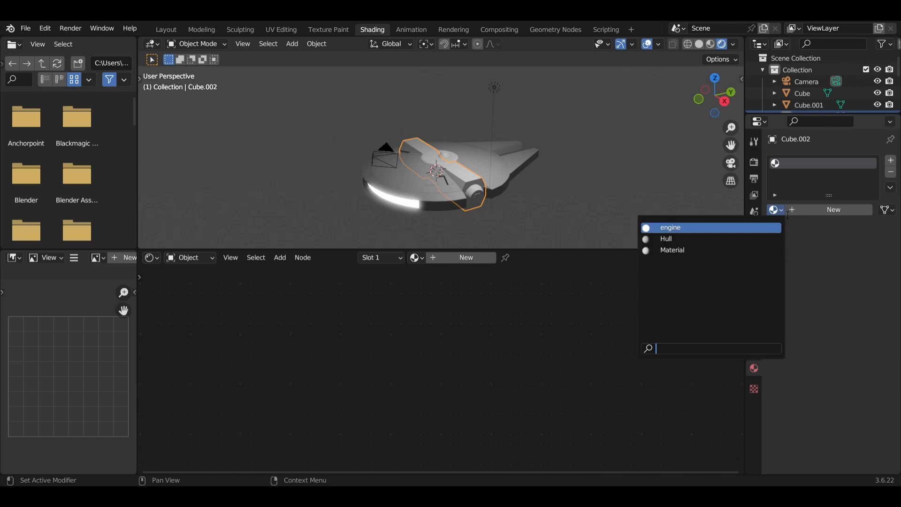
pyautogui.click(749, 238)
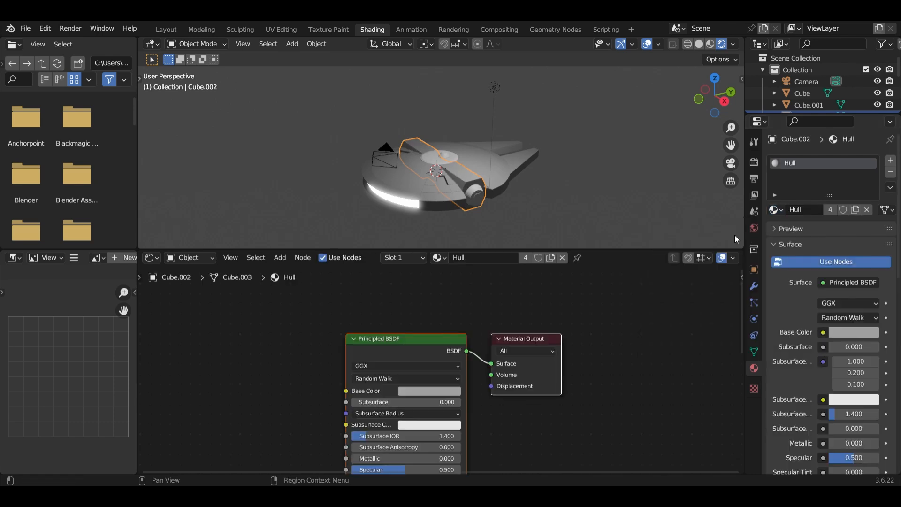
# Give the long side-to-side cylinder, Cylinder.001, a material slot with the Hull material.
pyautogui.click(474, 194)
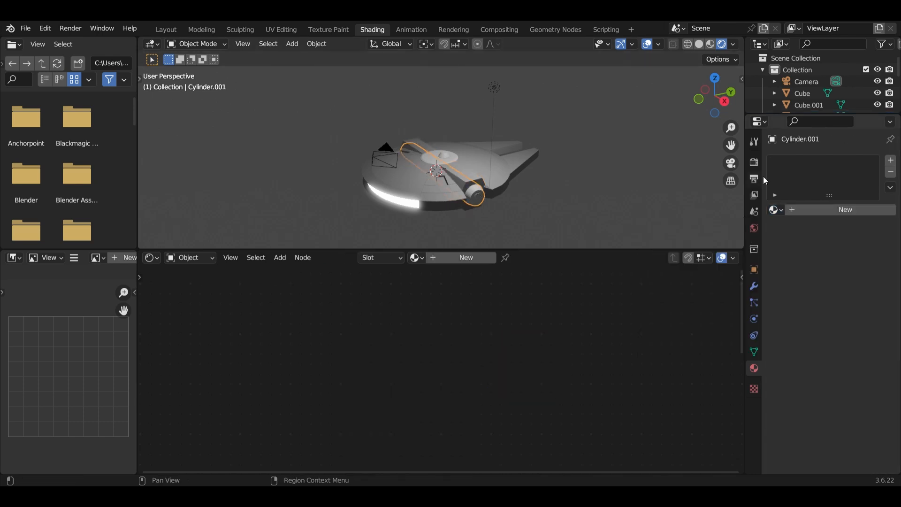
pyautogui.click(891, 160)
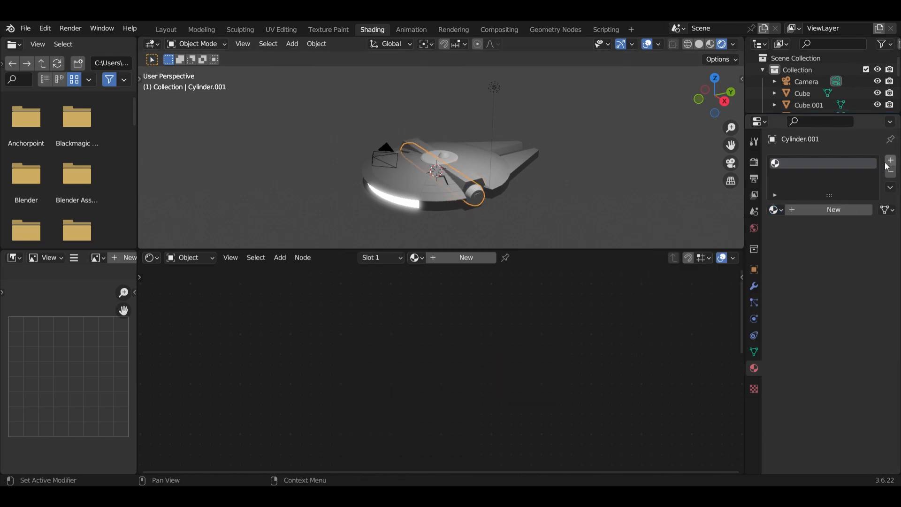
pyautogui.click(776, 210)
pyautogui.click(732, 238)
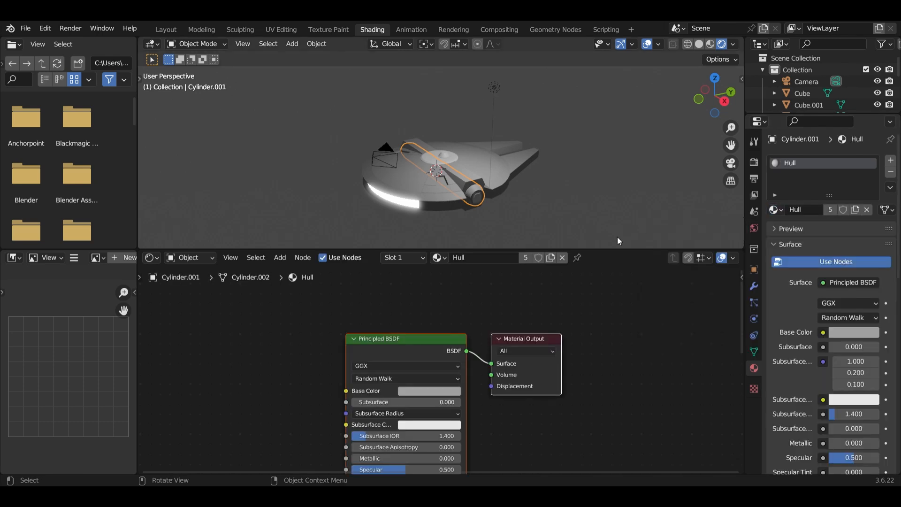
# Give the central upright cylinder, Cylinder.002, a material slot with the Hull material.
pyautogui.click(439, 164)
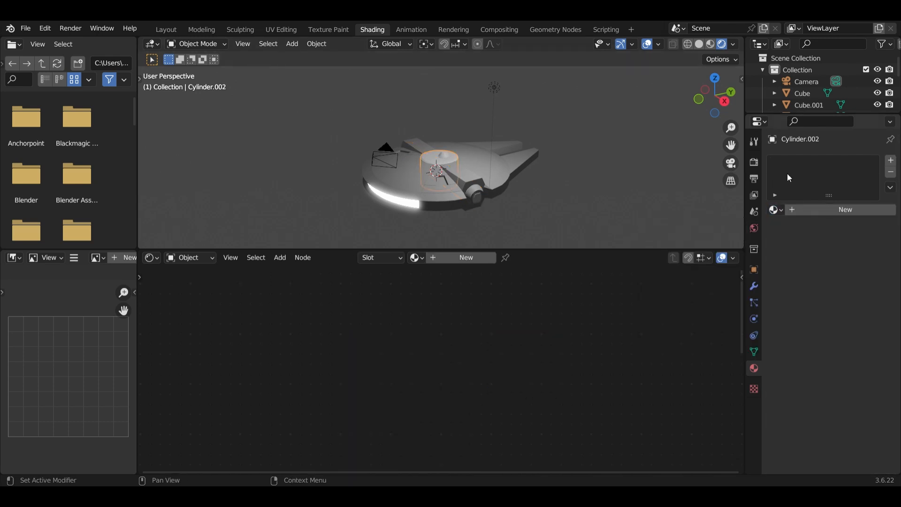
pyautogui.click(891, 161)
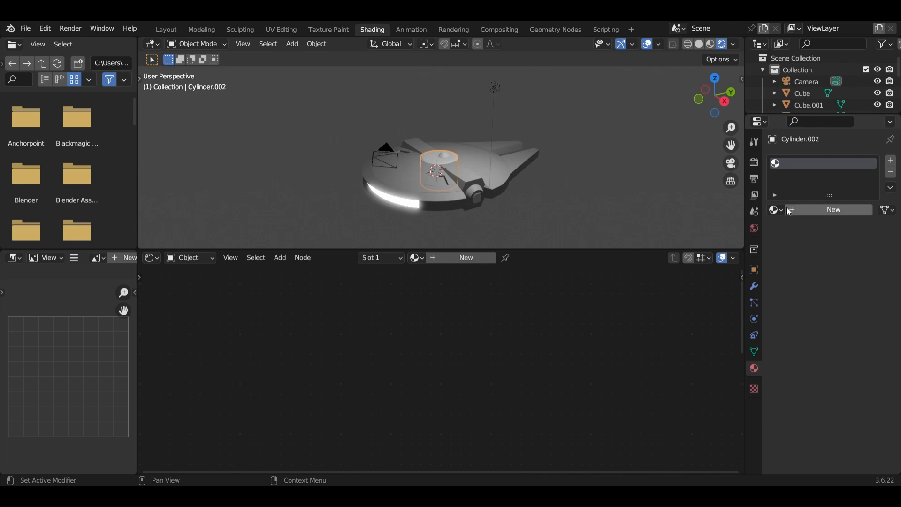
pyautogui.click(783, 210)
pyautogui.click(704, 238)
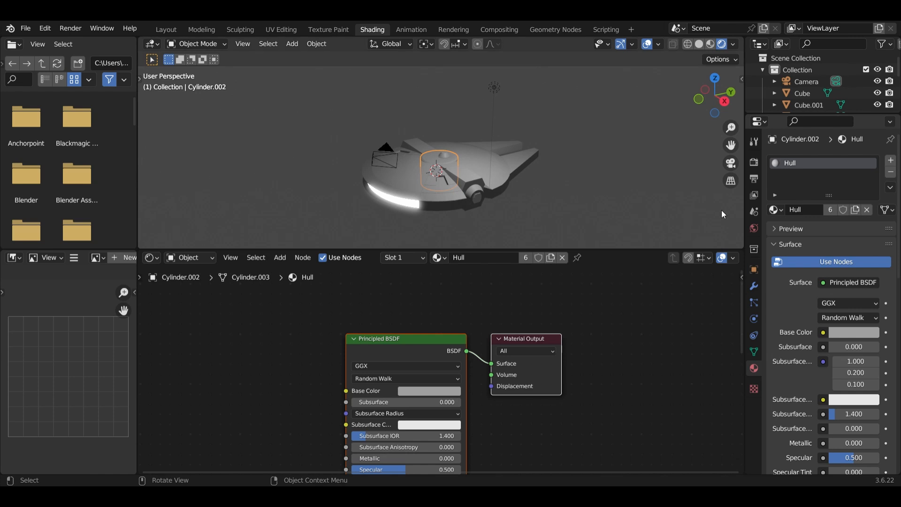
# Return to the Layout workspace, show the ship in rendered shading and deselect all objects.
pyautogui.click(166, 29)
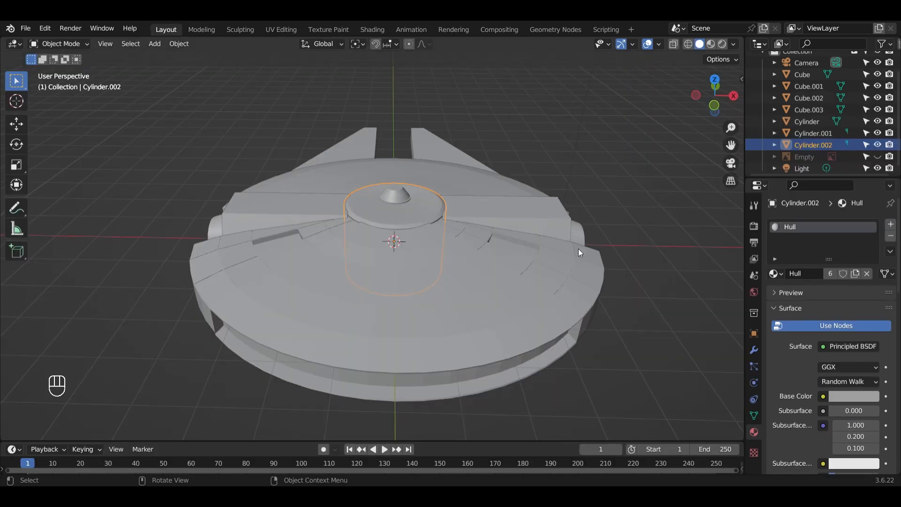
pyautogui.moveTo(578, 249); pyautogui.dragTo(554, 168, button='middle')
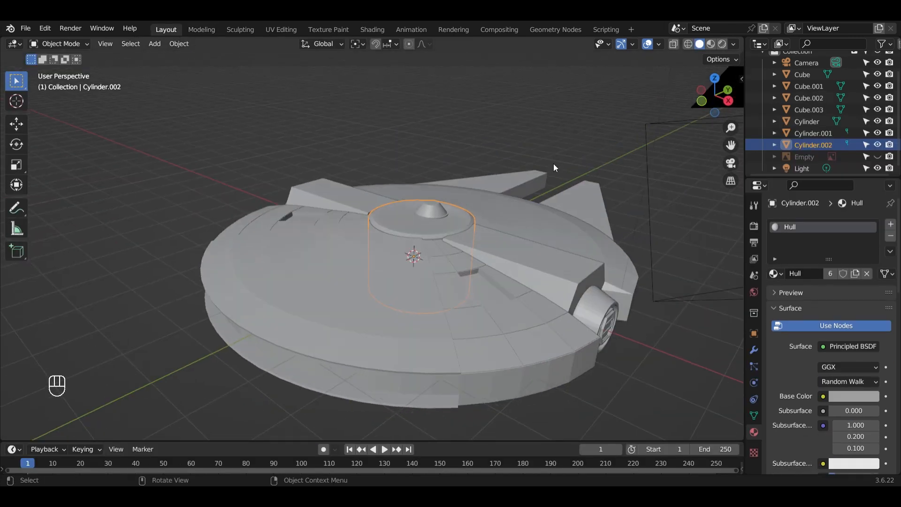
pyautogui.click(722, 44)
pyautogui.scroll(-3, 592, 229)
pyautogui.click(618, 267)
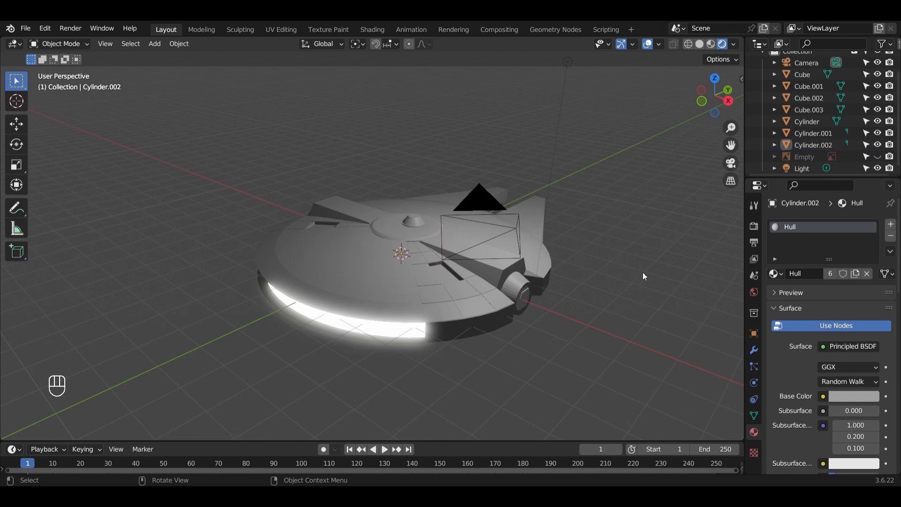
# Assign the Hull material in a new slot to Cube.003 inside the side docking port, and deselect it.
pyautogui.moveTo(643, 273); pyautogui.dragTo(497, 314, button='middle')
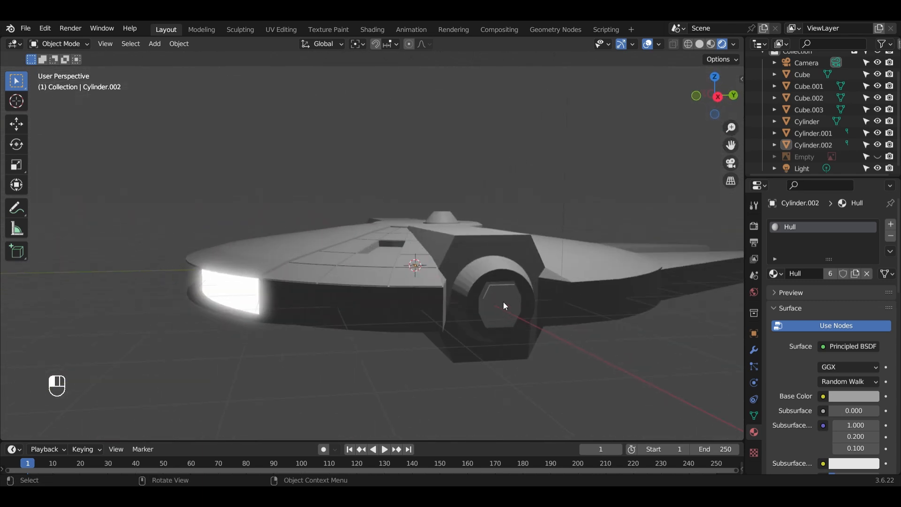
pyautogui.click(504, 304)
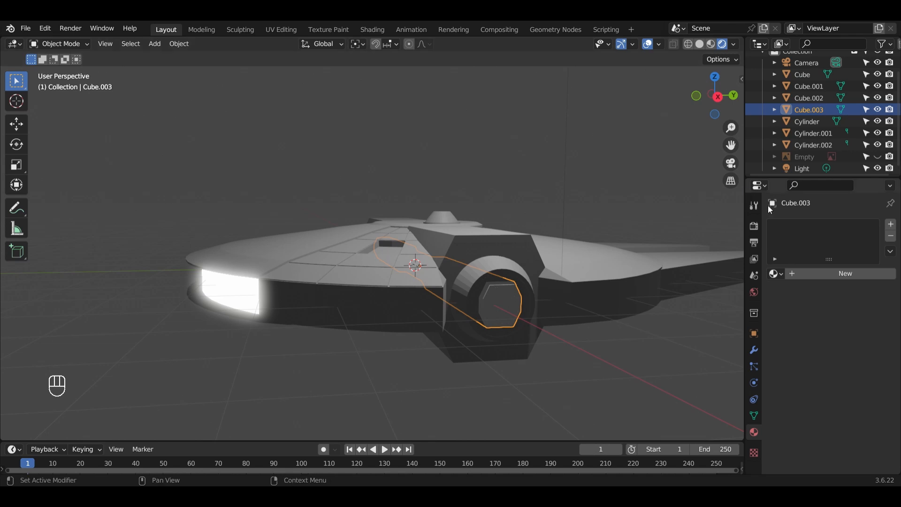
pyautogui.click(891, 224)
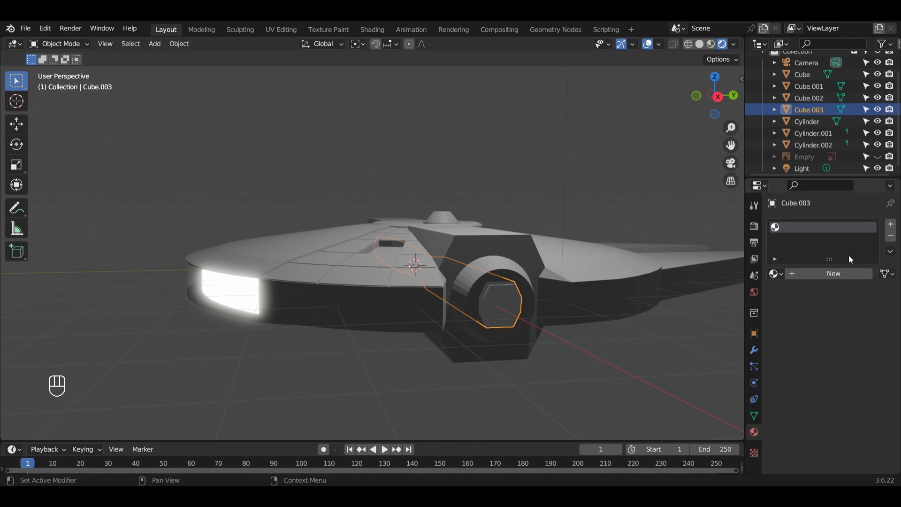
pyautogui.click(779, 274)
pyautogui.click(735, 303)
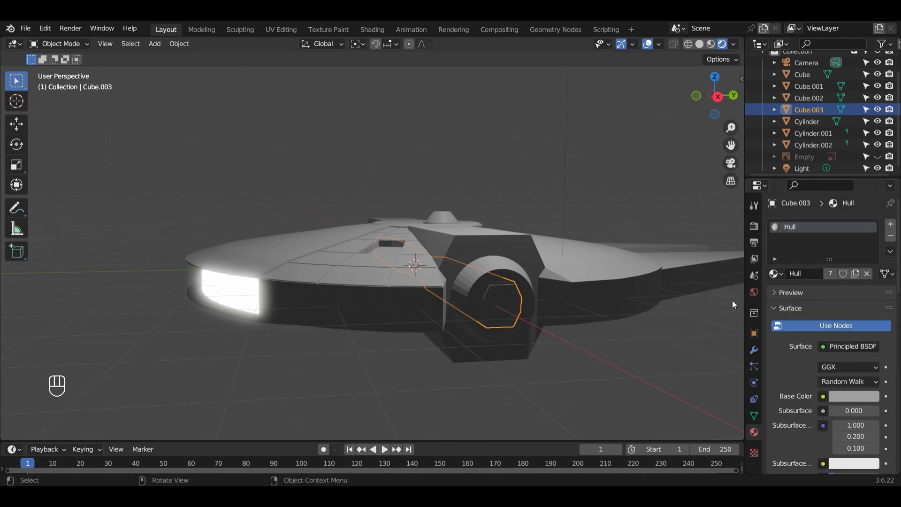
pyautogui.click(617, 176)
pyautogui.moveTo(617, 176); pyautogui.dragTo(657, 287, button='middle')
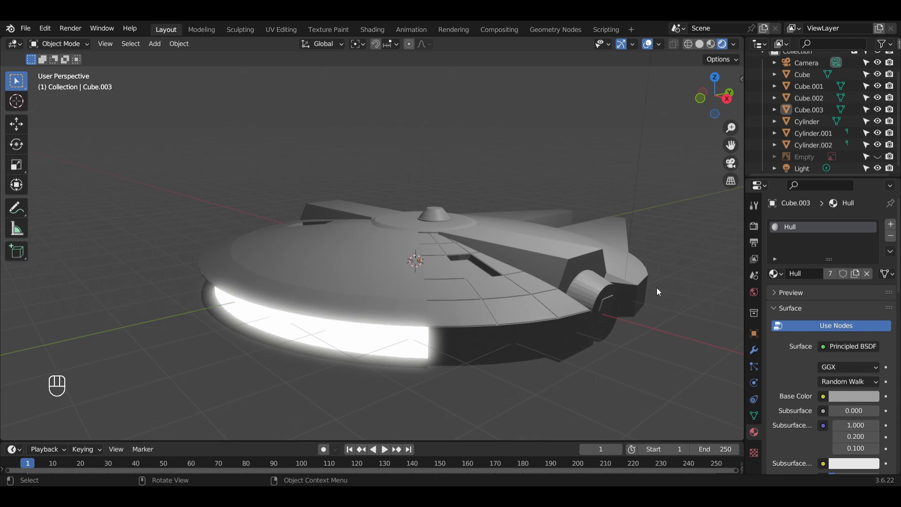
pyautogui.scroll(-3, 631, 291)
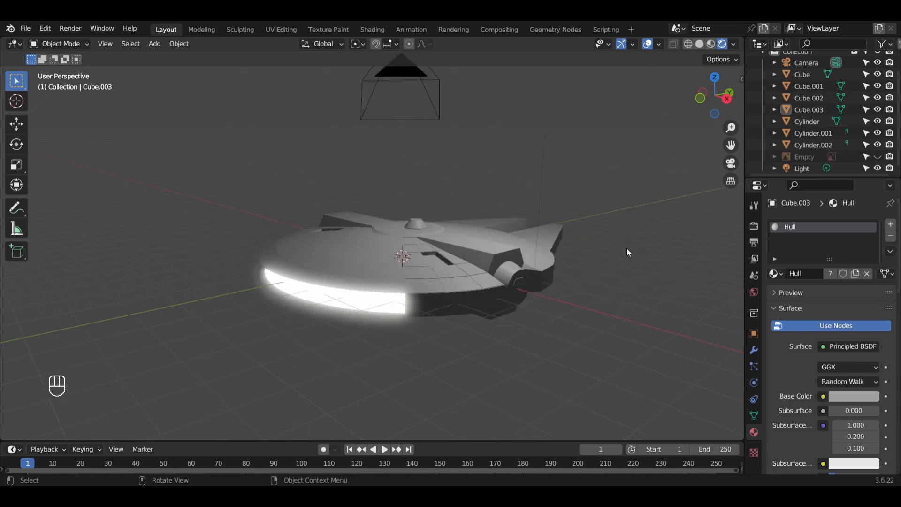